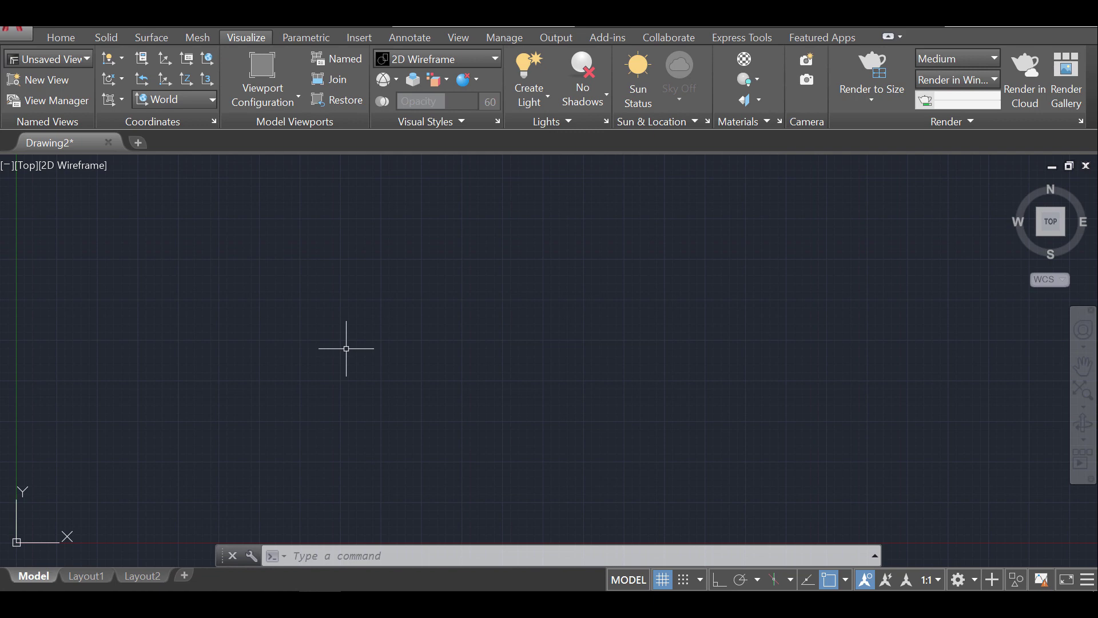
Step: Draw connected lines with Ortho on: 5 units horizontally to the right, and 15 units straight up
text(l)
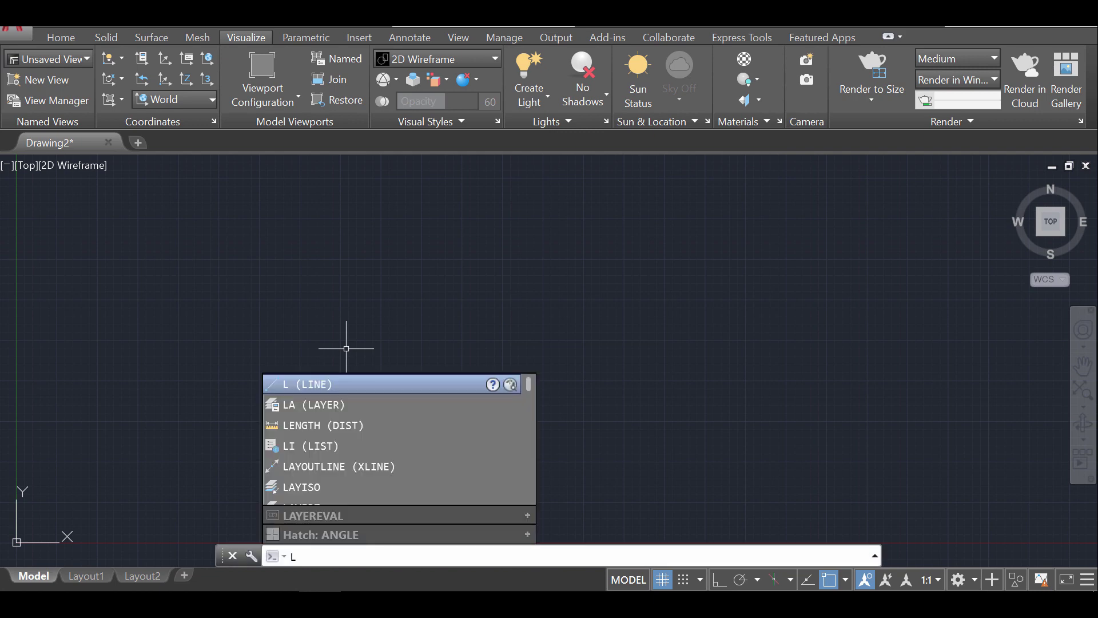
key(Return)
click(388, 421)
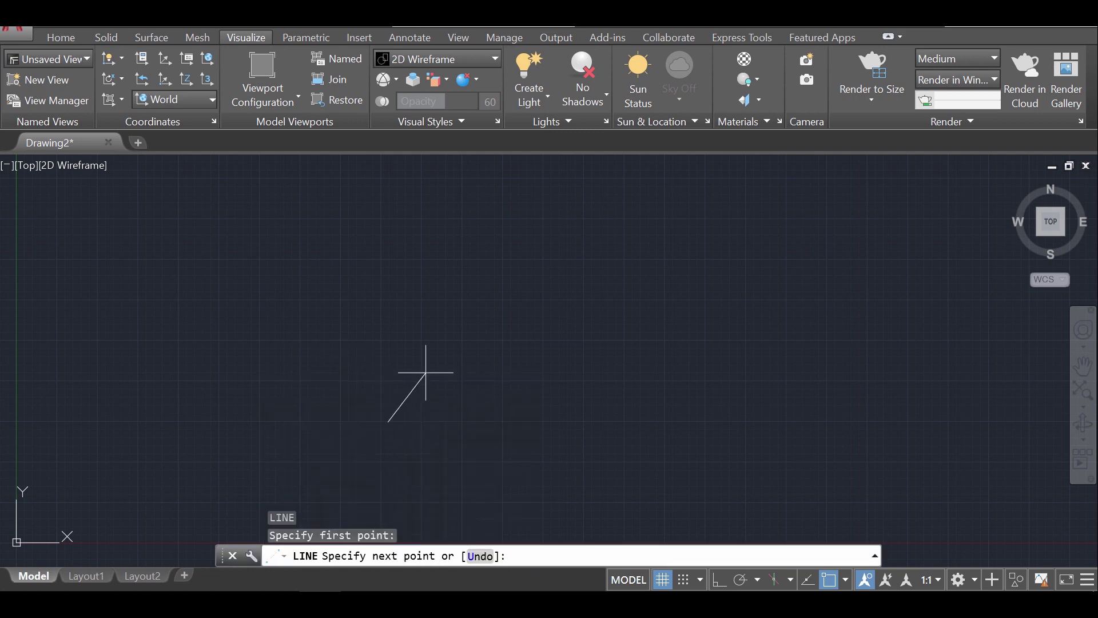
key(F8)
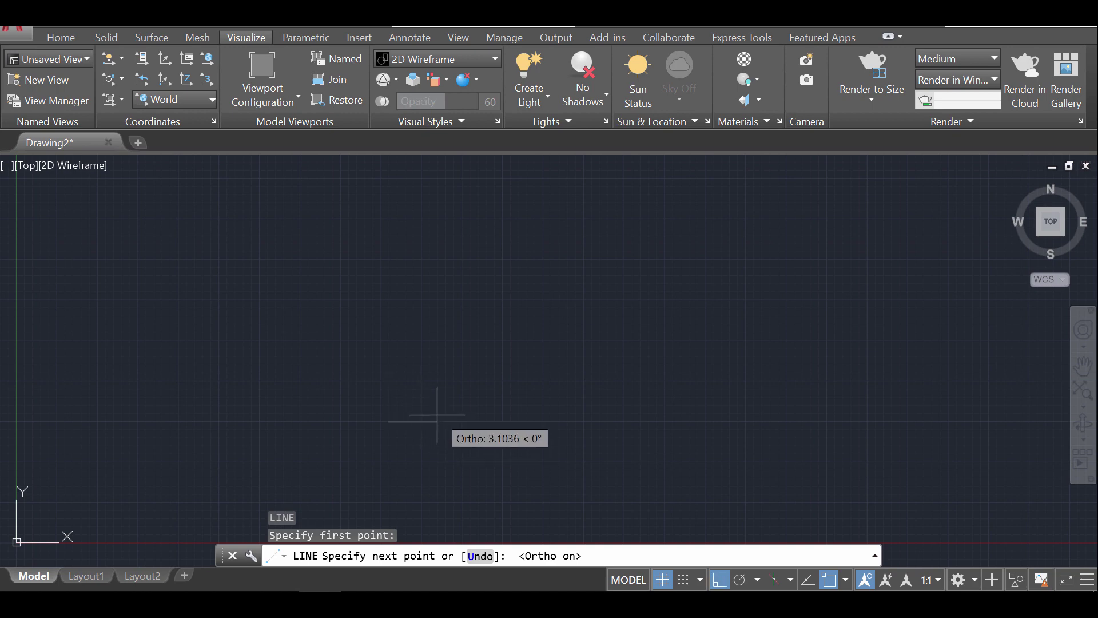
text(5)
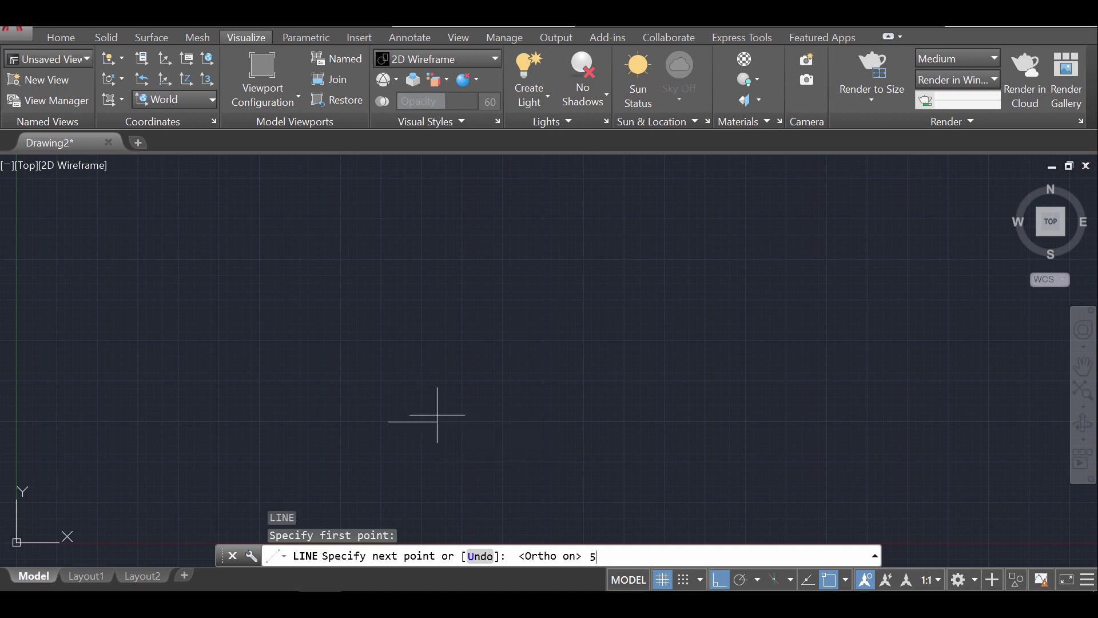
key(Return)
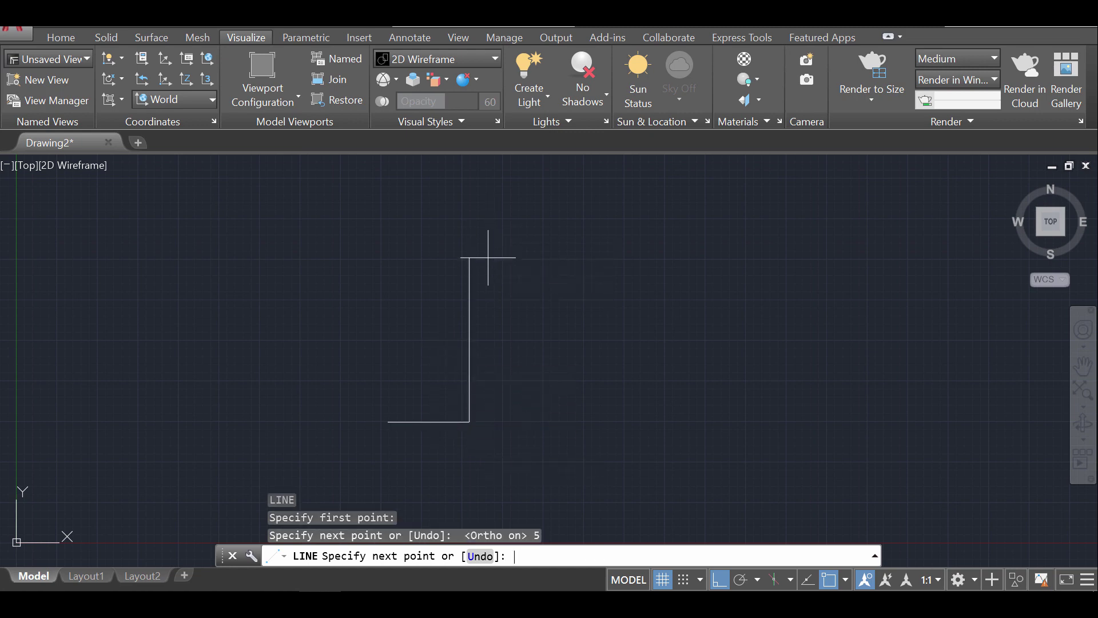
key(Return)
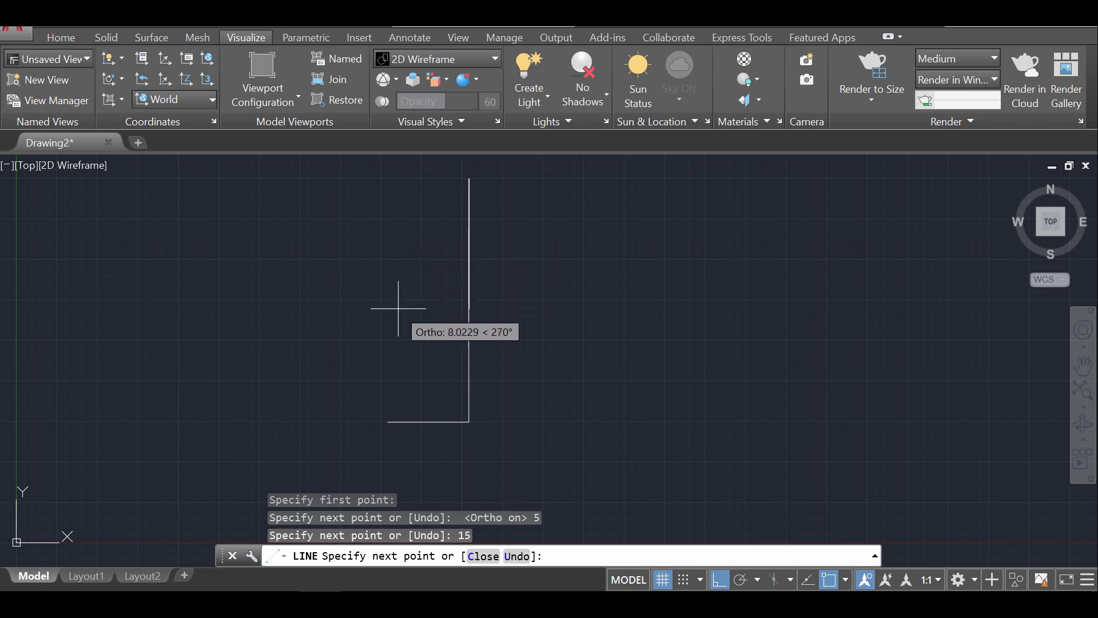
key(Return)
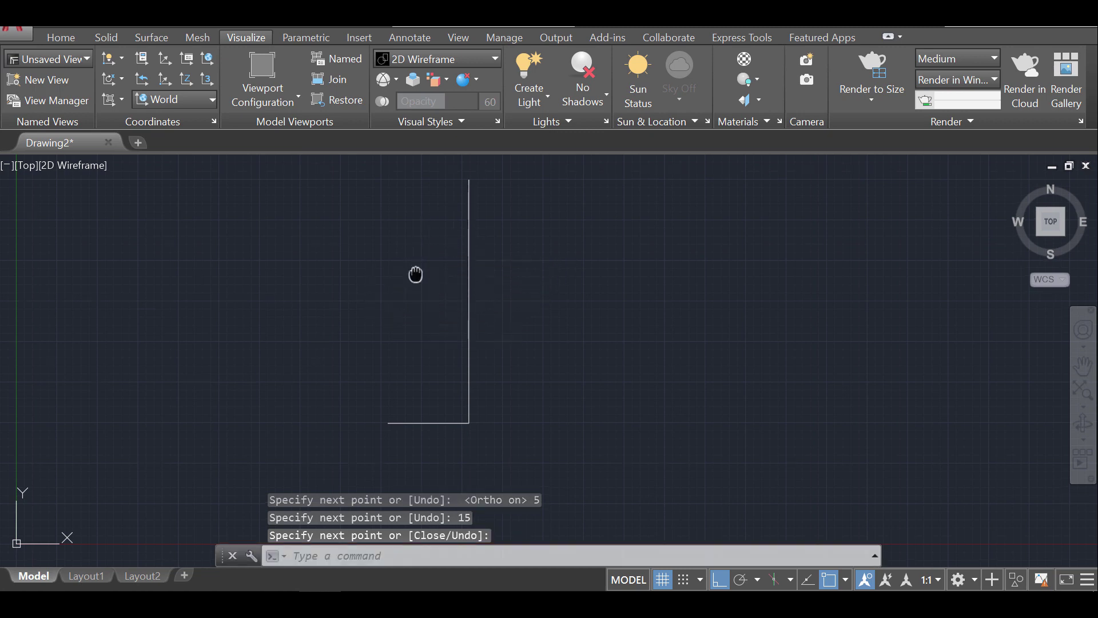
Step: Draw a 15-unit vertical line upward from the free left end of the 5-unit base line
middle_drag(415, 270, 413, 307)
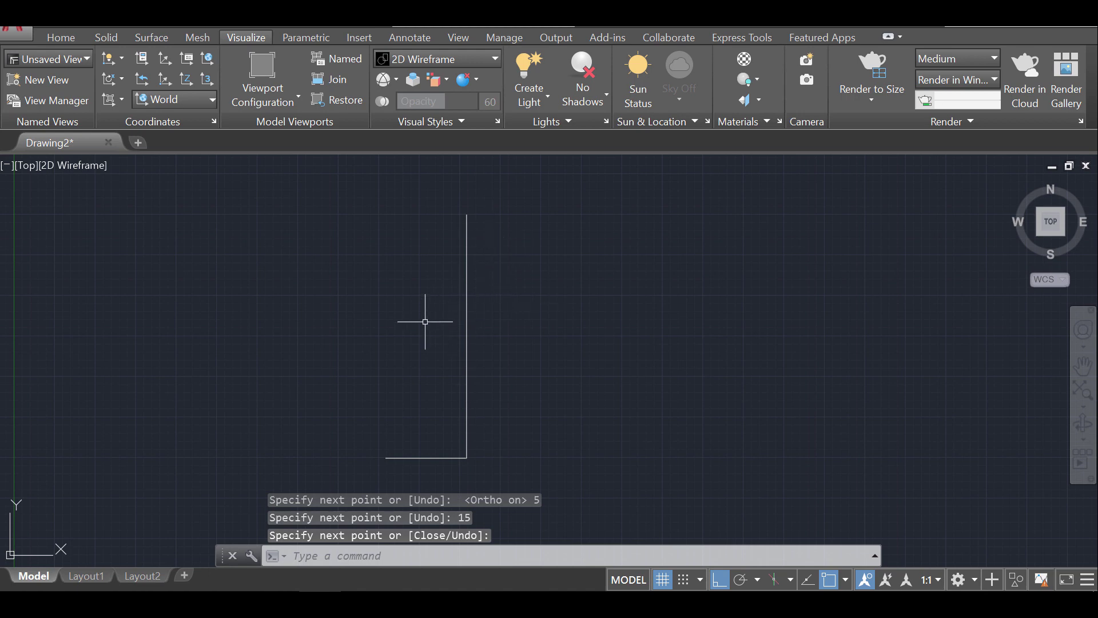
key(Return)
click(385, 457)
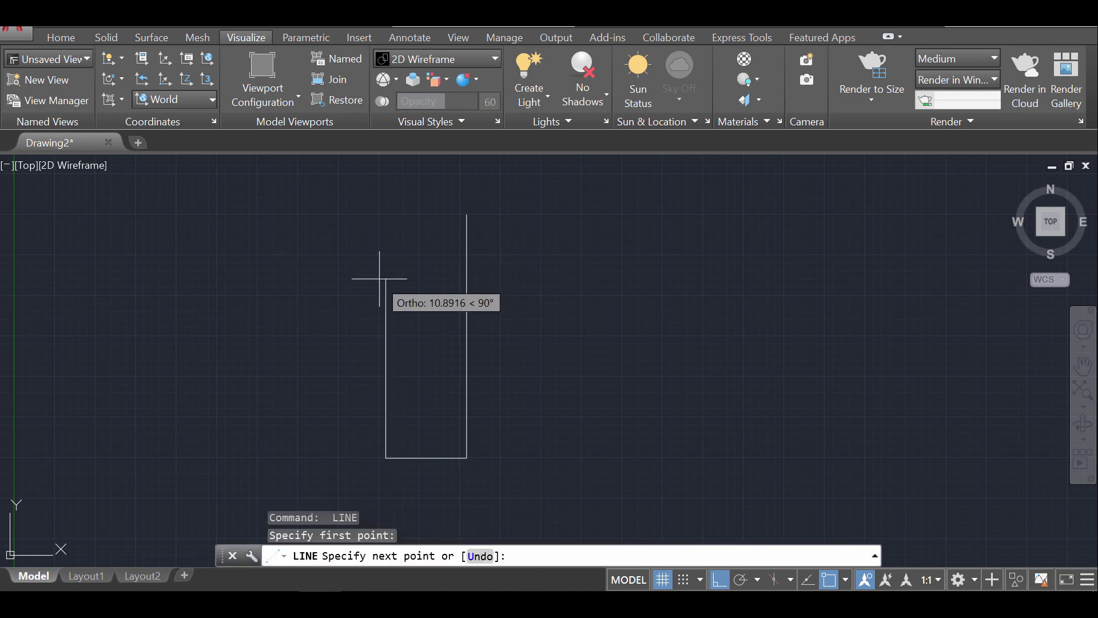
text(15)
key(Return)
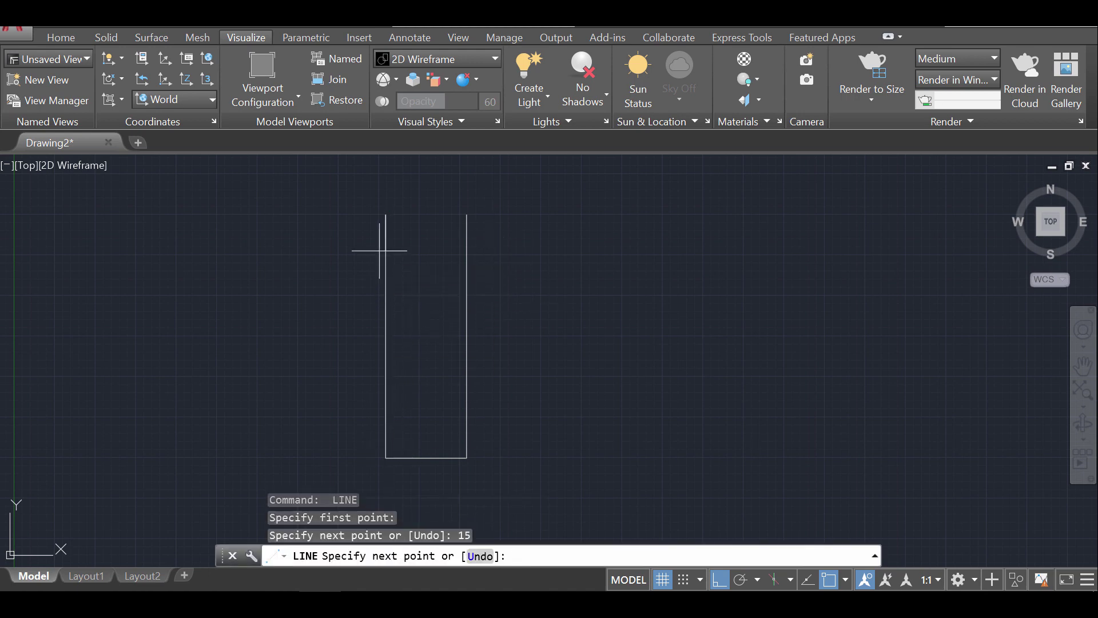
key(Return)
Step: Draw a 15-unit horizontal line to the right from the lower right corner of the narrow shape
middle_drag(535, 341, 426, 314)
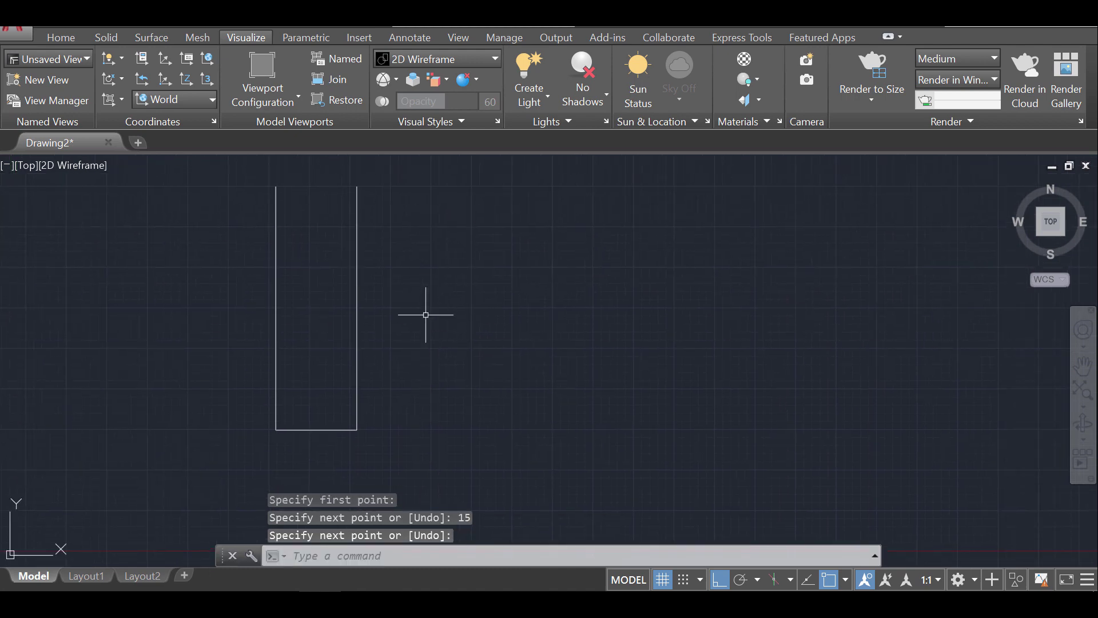
text(l)
key(Return)
click(357, 430)
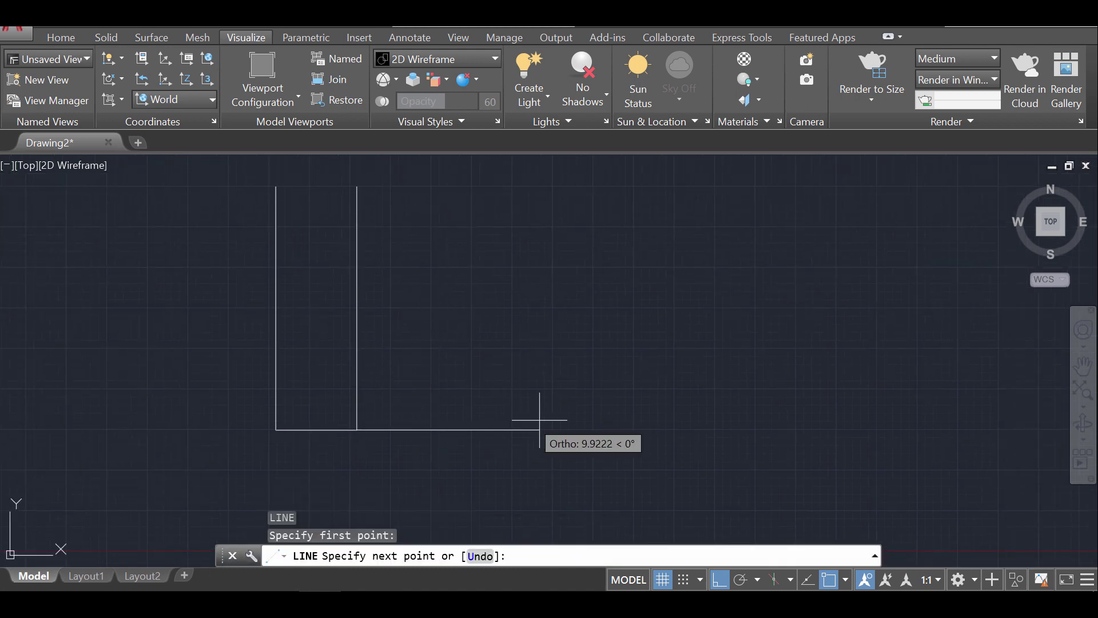
text(1)
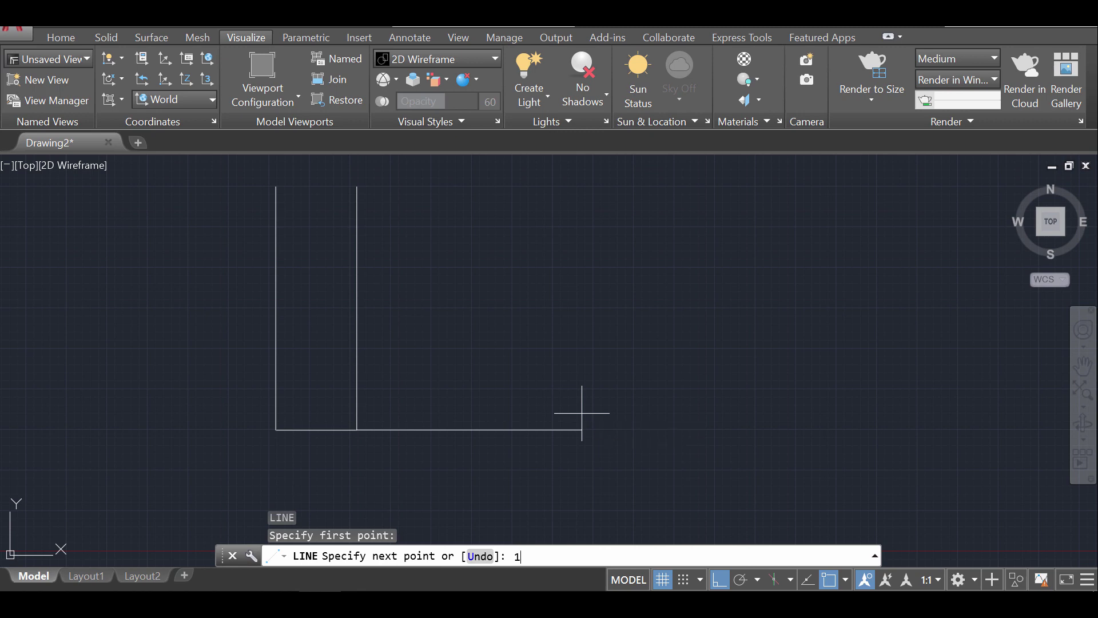
text(5)
key(Return)
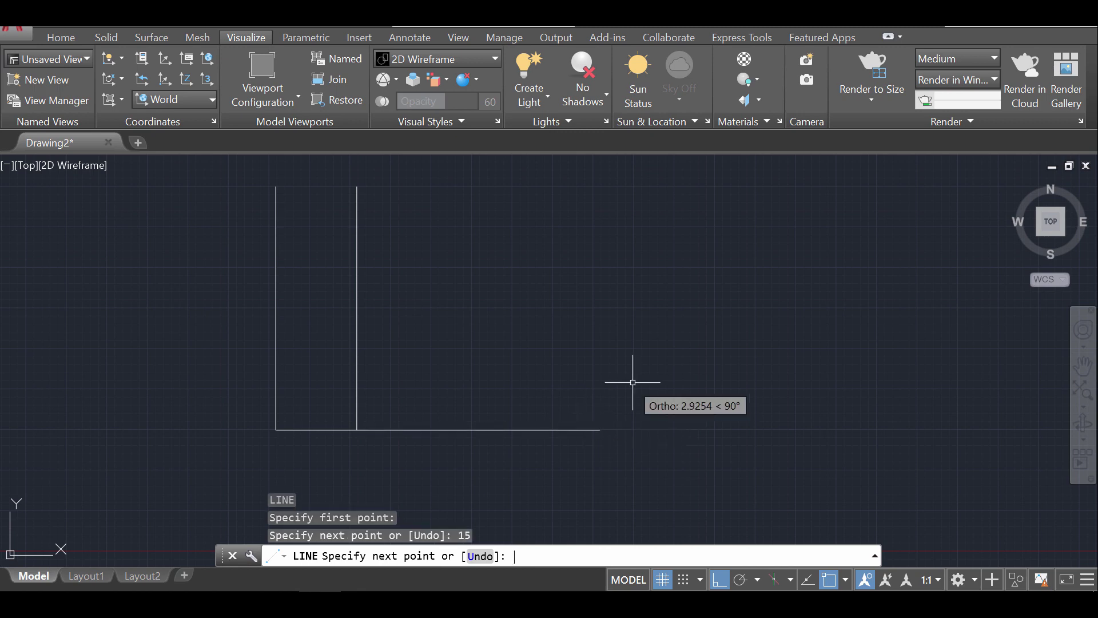
key(Return)
Step: Close the narrow rectangle's top with a line and continue it 15 units to the right
middle_drag(481, 254, 483, 304)
text(l)
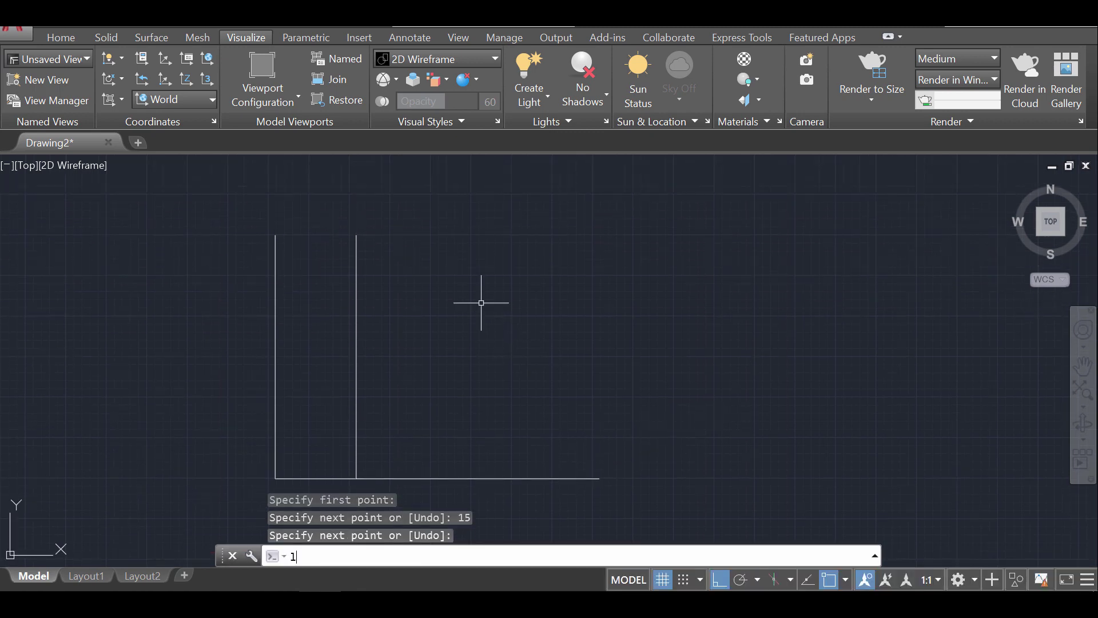
key(Return)
click(295, 231)
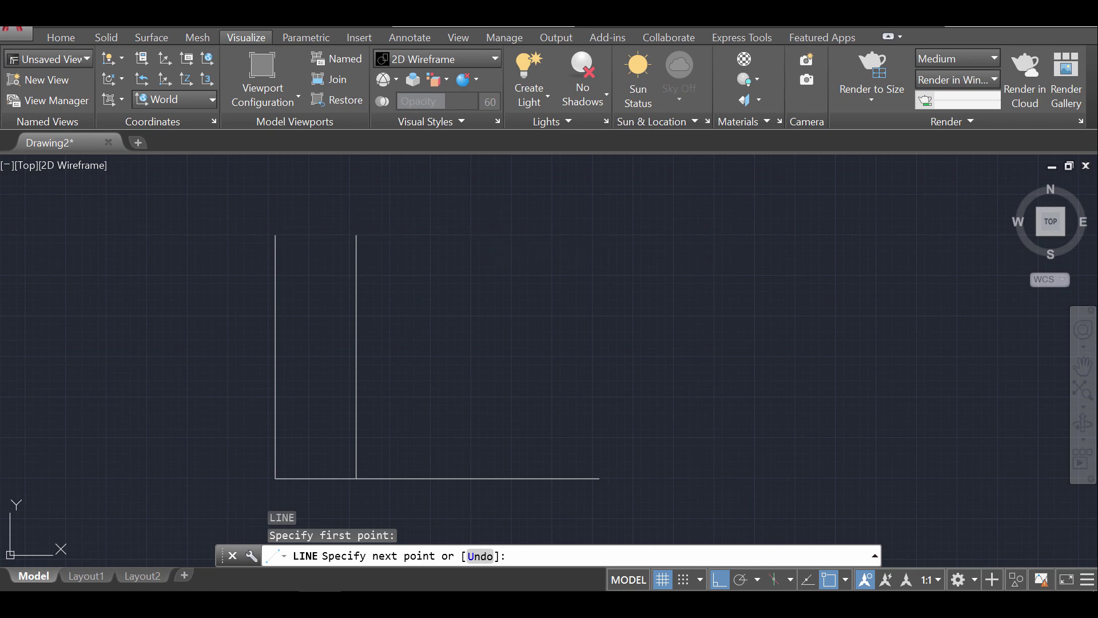
click(356, 235)
text(15)
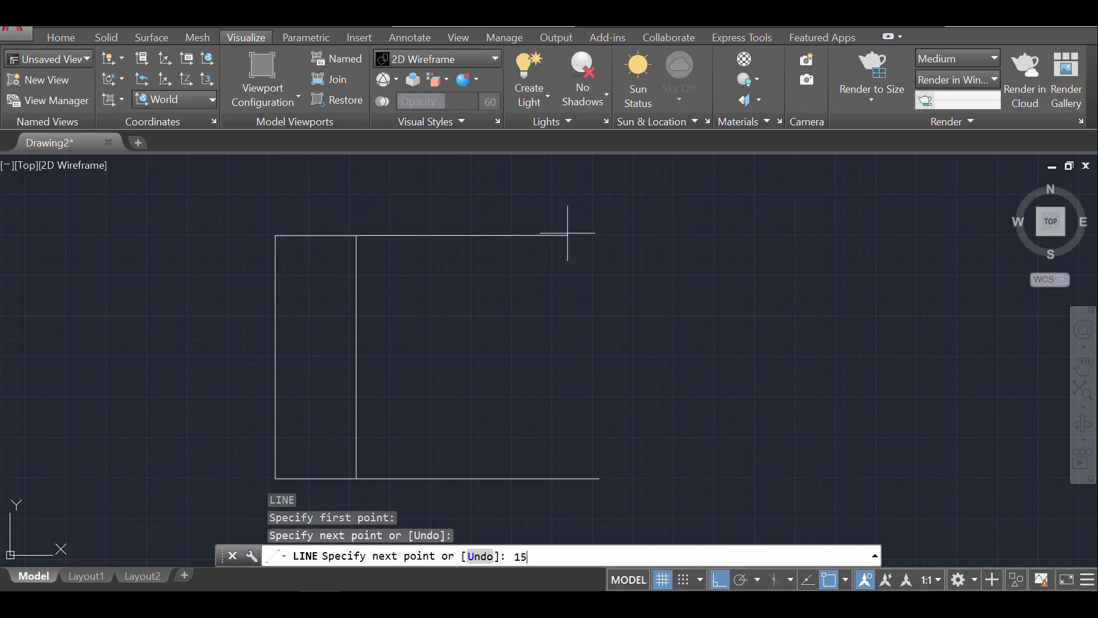
key(Return)
Step: Copy the narrow rectangle from its lower left corner to the right end of the 15-unit bottom line
text(cop)
key(Return)
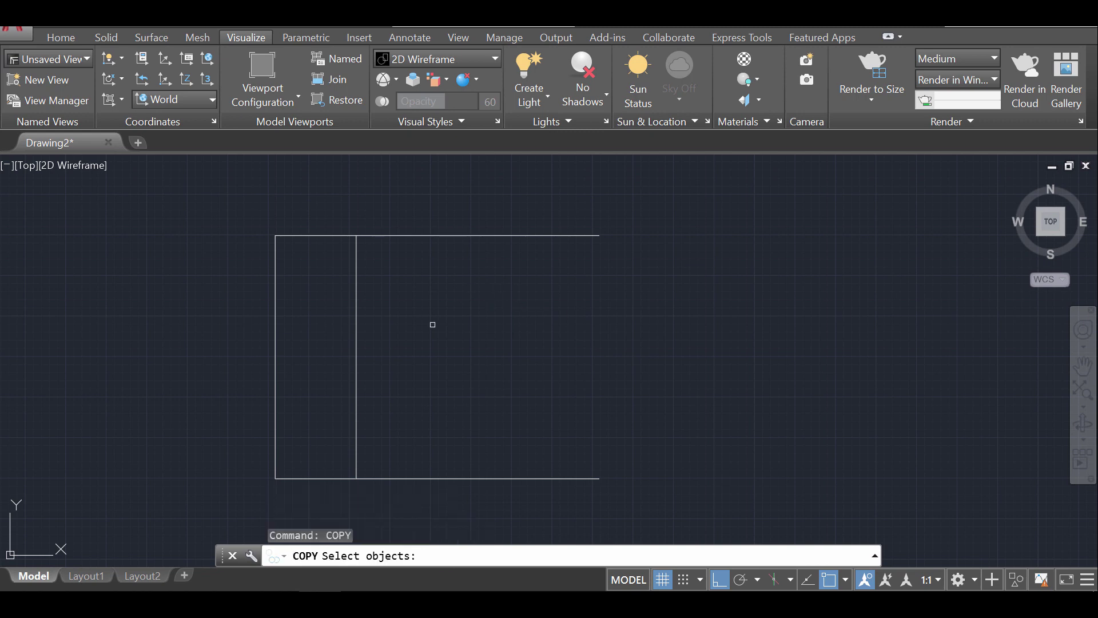
click(232, 202)
click(371, 501)
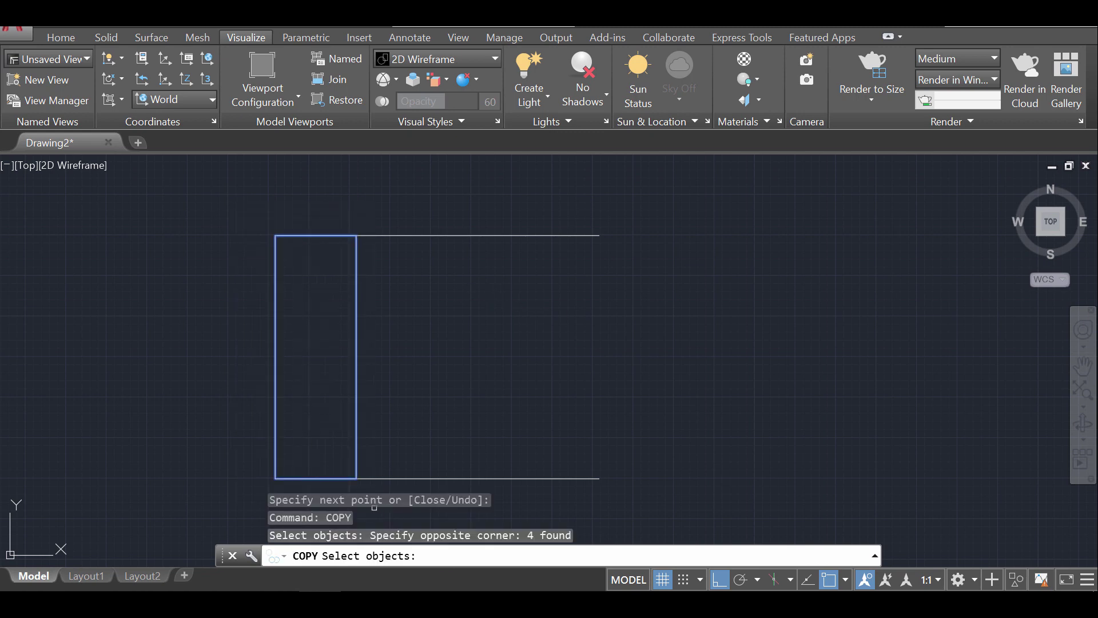
key(Return)
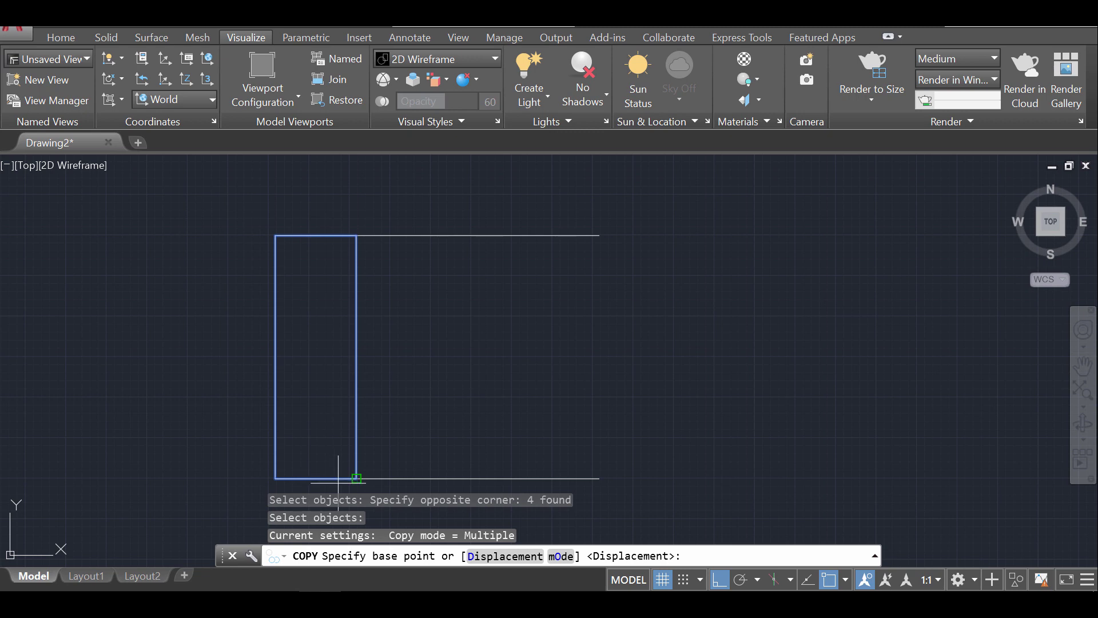
click(275, 478)
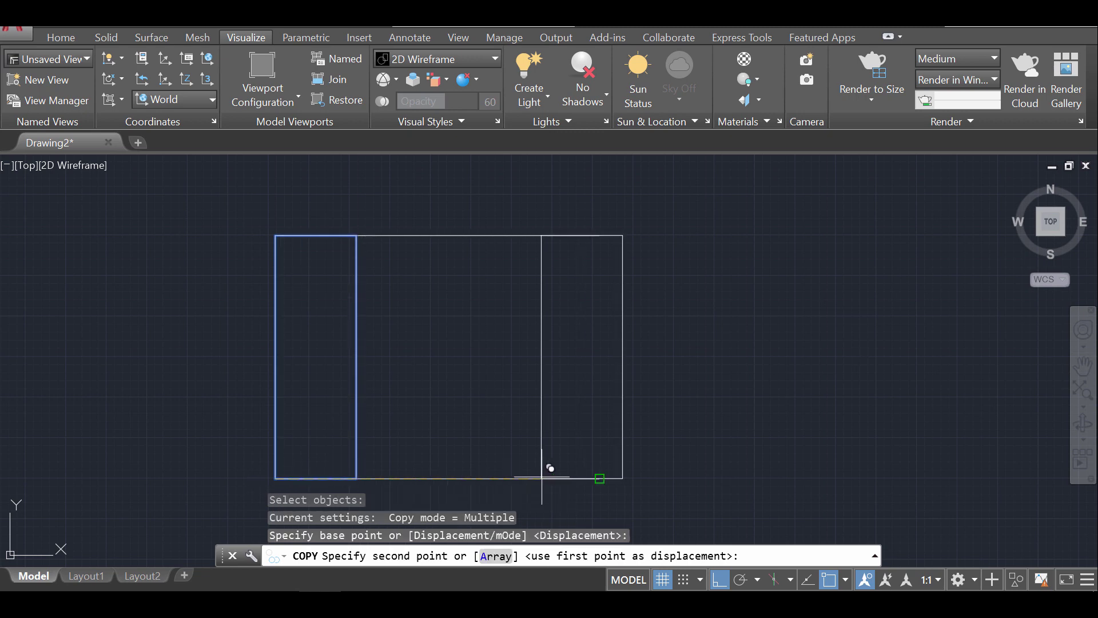
click(600, 478)
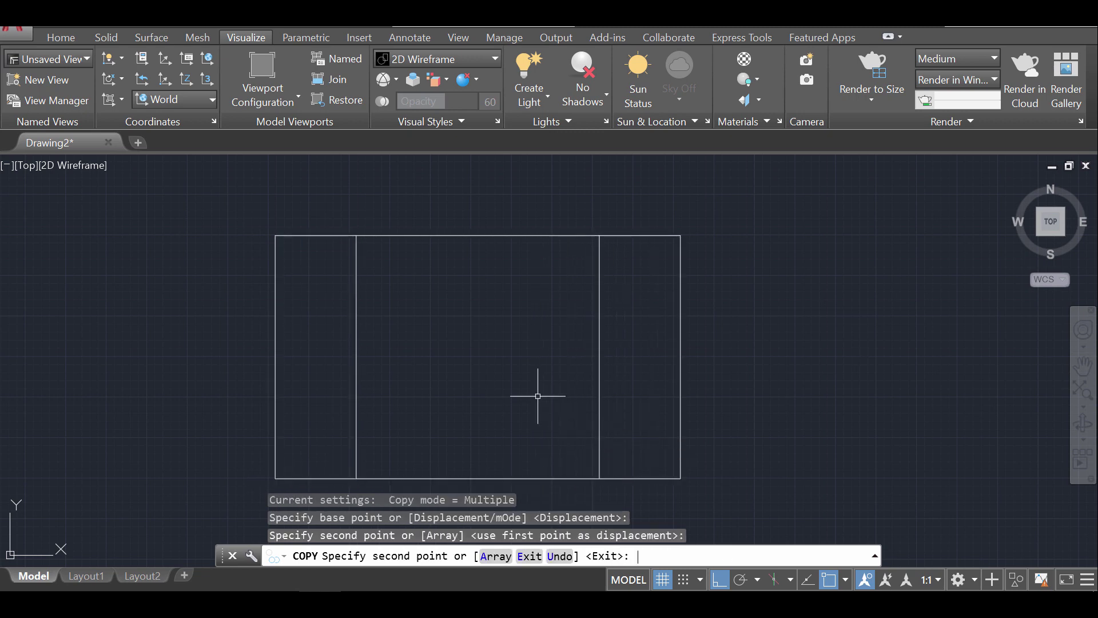
key(Return)
middle_drag(327, 400, 442, 361)
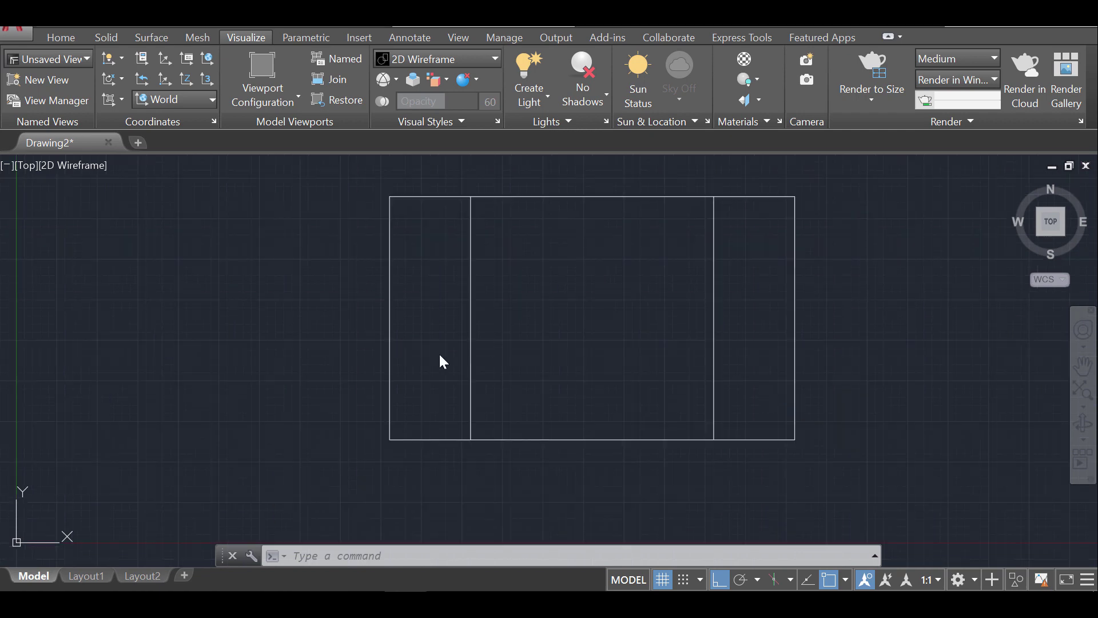
middle_drag(648, 289, 564, 358)
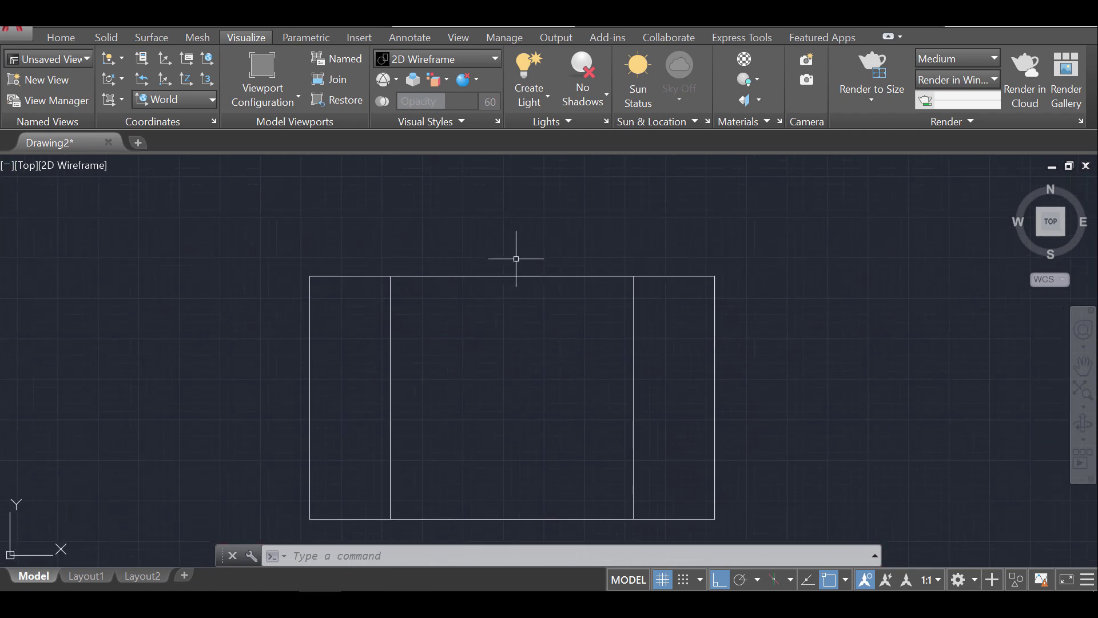
text(c)
key(Return)
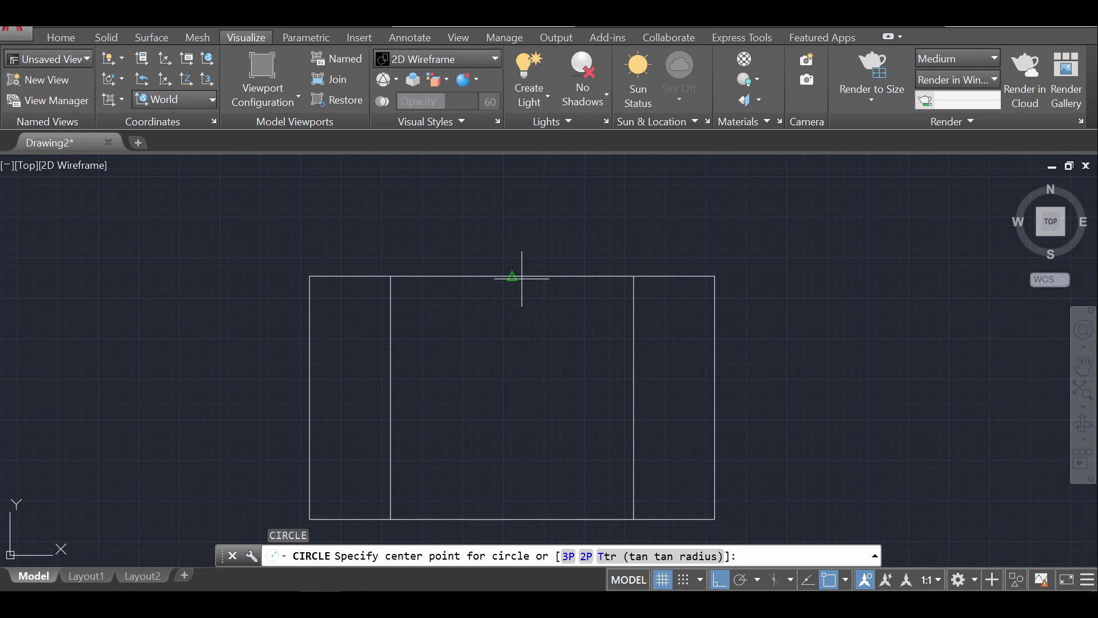
click(832, 578)
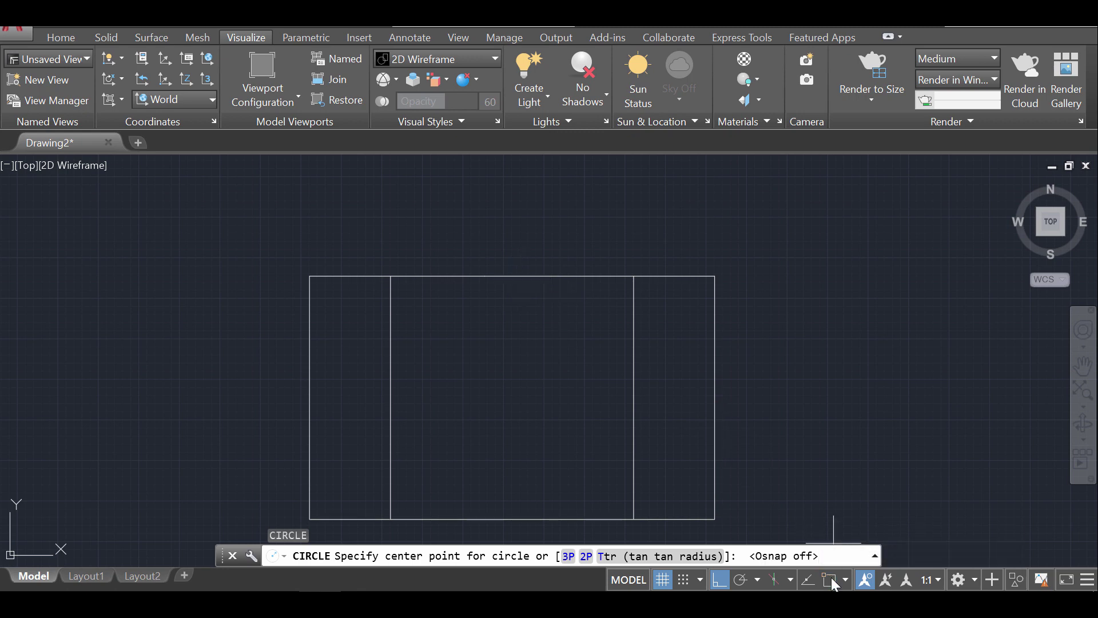
click(832, 578)
right_click(832, 577)
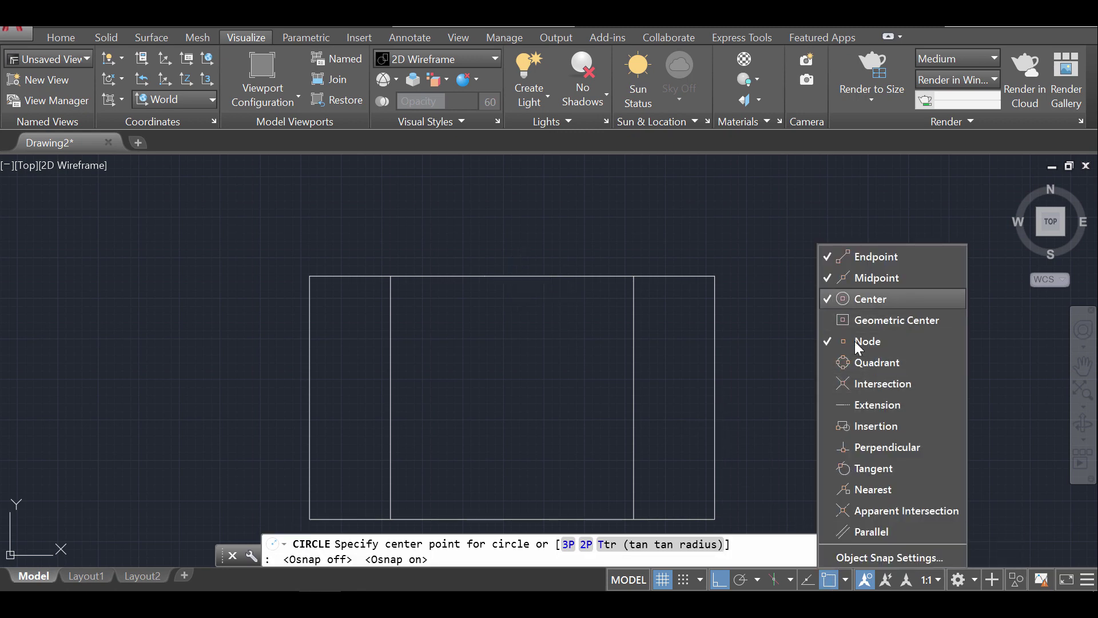
key(Escape)
key(Escape)
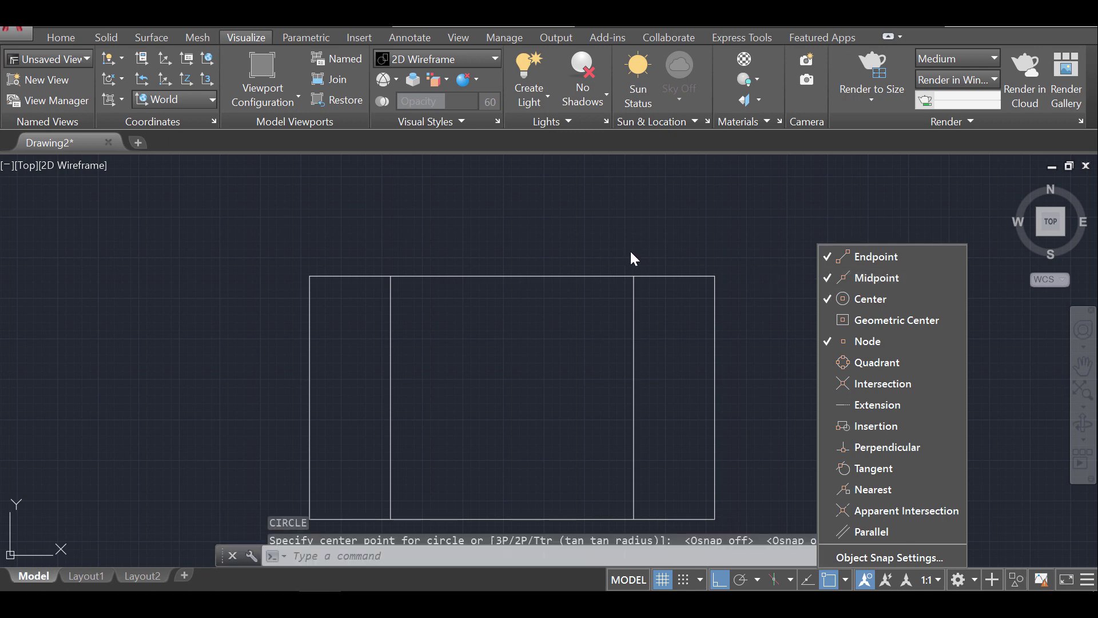
click(519, 255)
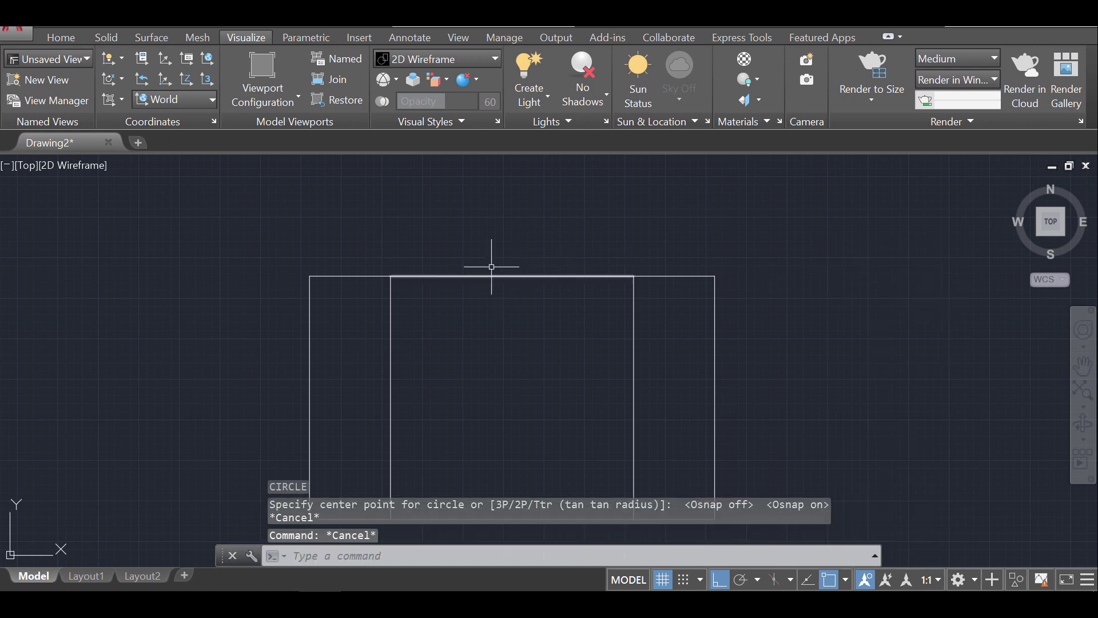
Step: Draw a circle of radius 12.5 centred on the midpoint of the middle top line, reaching the outer top right corner
text(c)
key(Return)
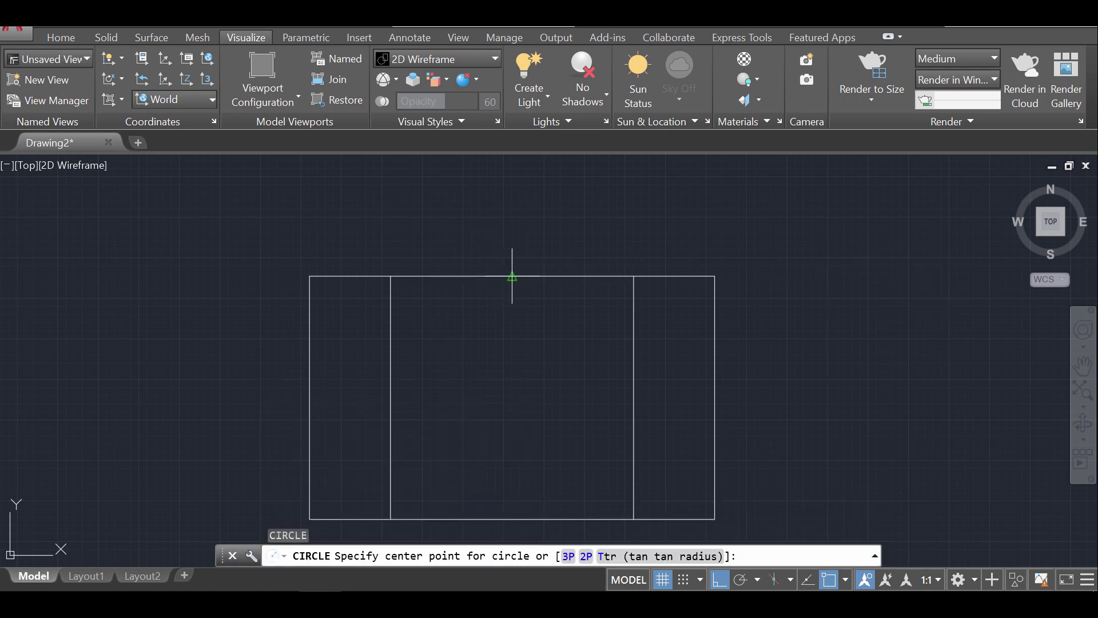
click(512, 276)
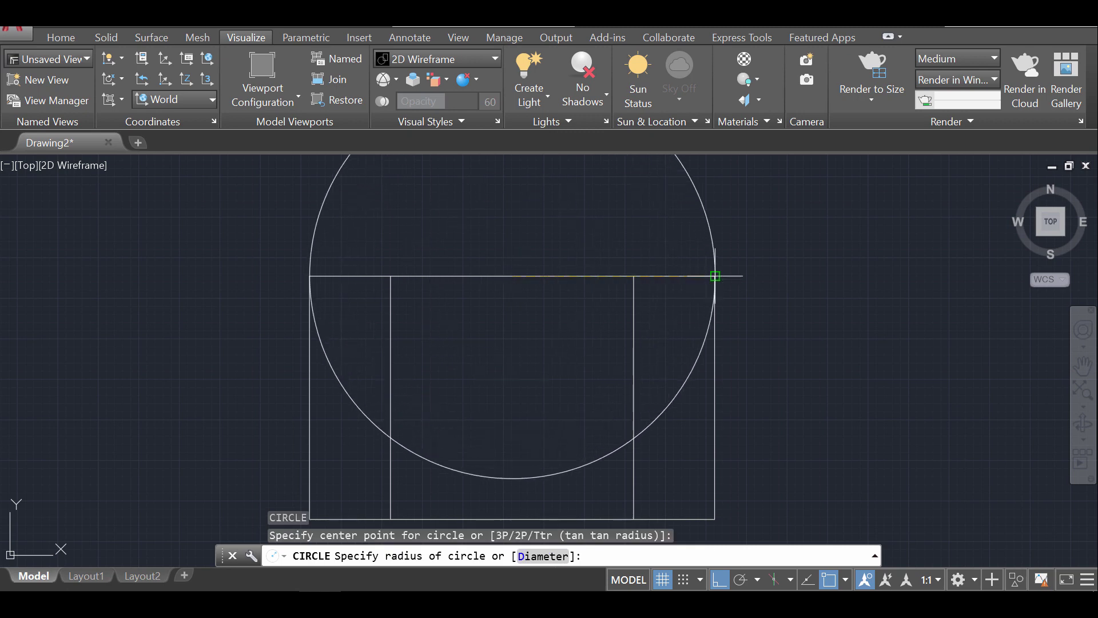
click(716, 276)
Step: Draw a concentric inner circle from the same midpoint, reaching the top end of the right inner vertical line
key(Return)
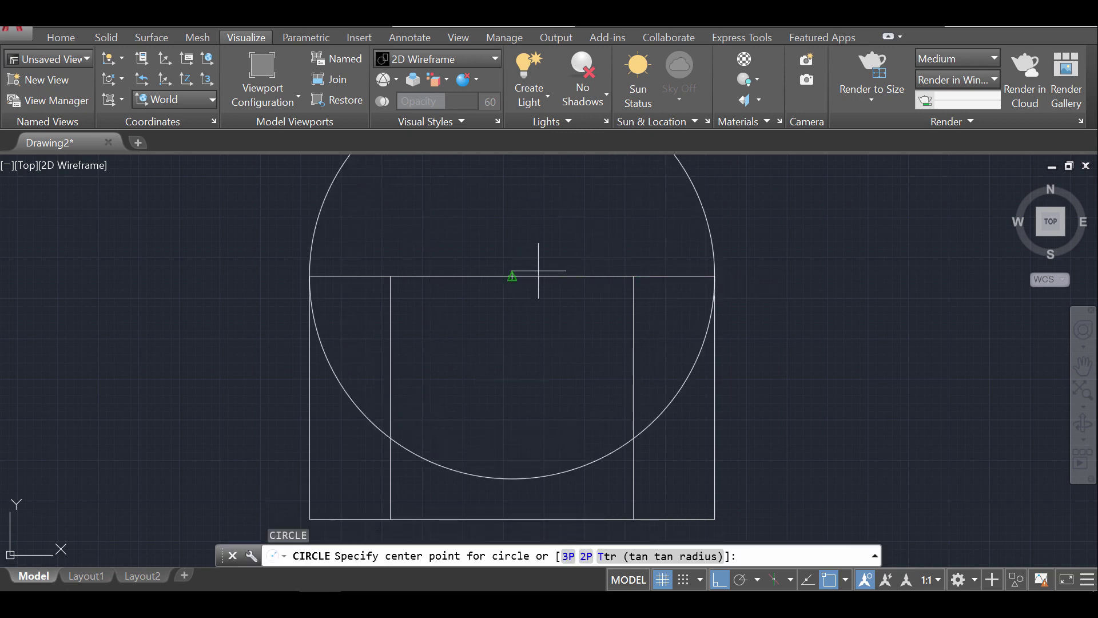
click(513, 275)
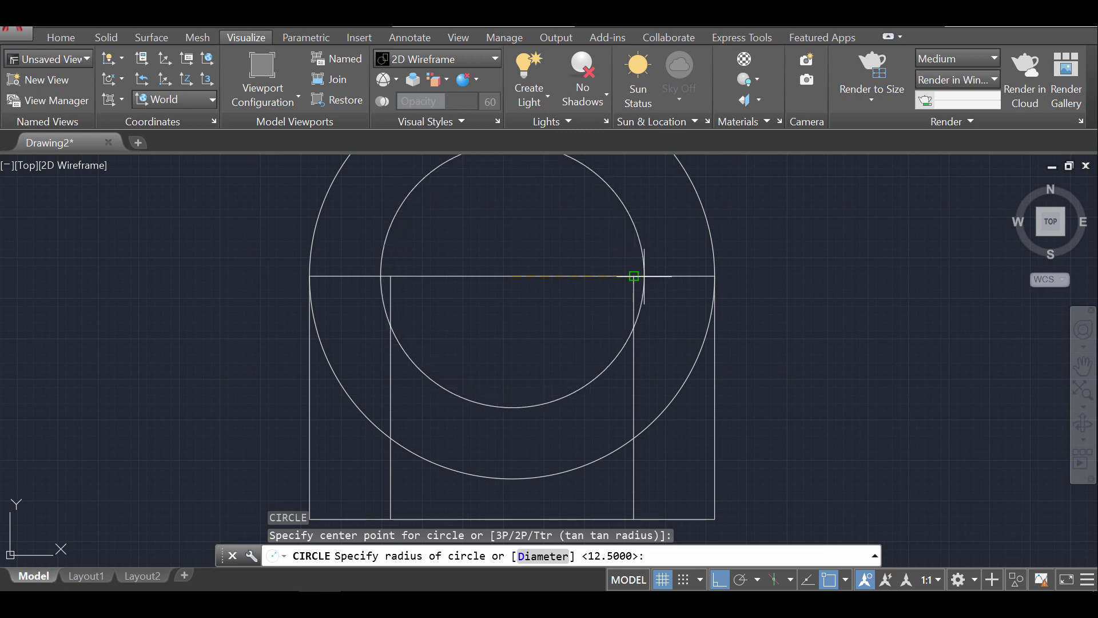
click(634, 277)
key(Return)
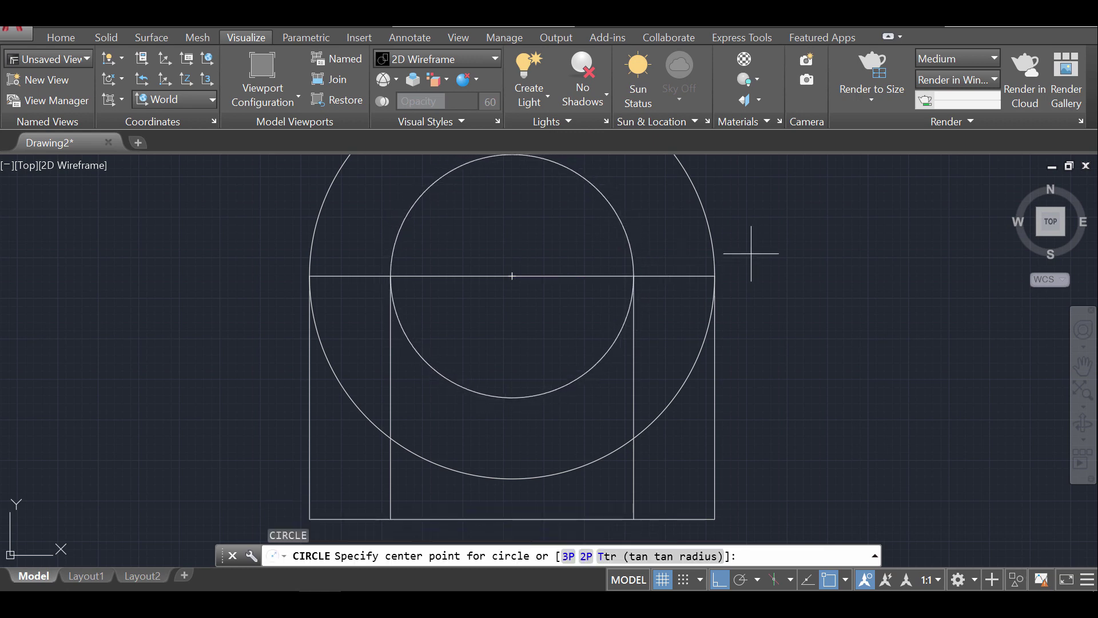
scroll(750, 252, down, 2)
middle_drag(721, 270, 658, 336)
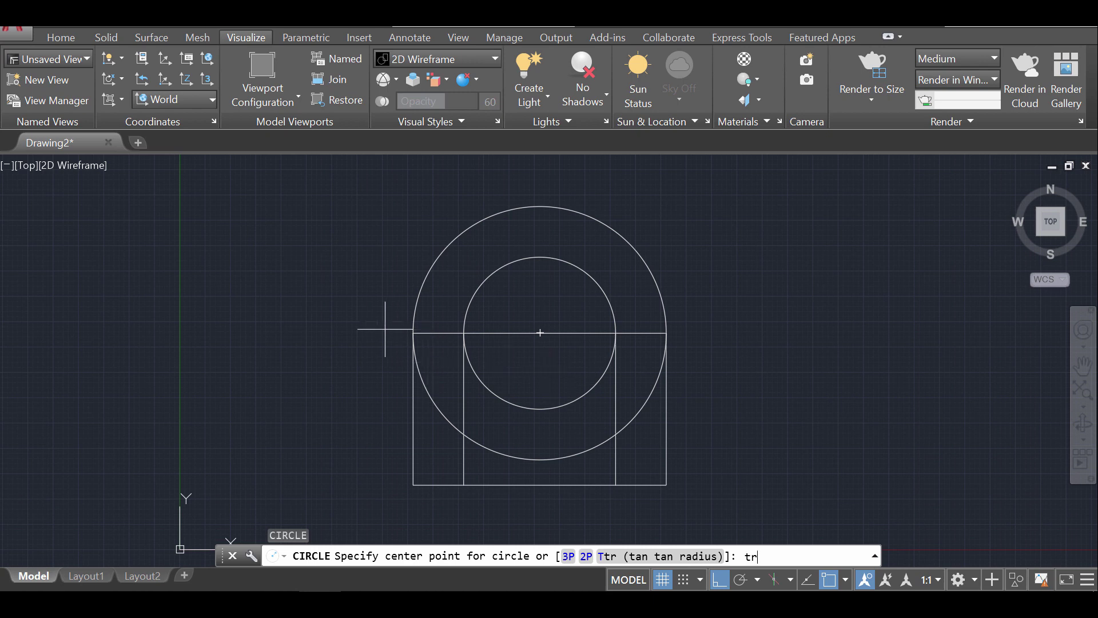
Step: Draw a vertical line upward from each end of the circles' horizontal centre line, extending past the top of the outer circle
key(Return)
text(l)
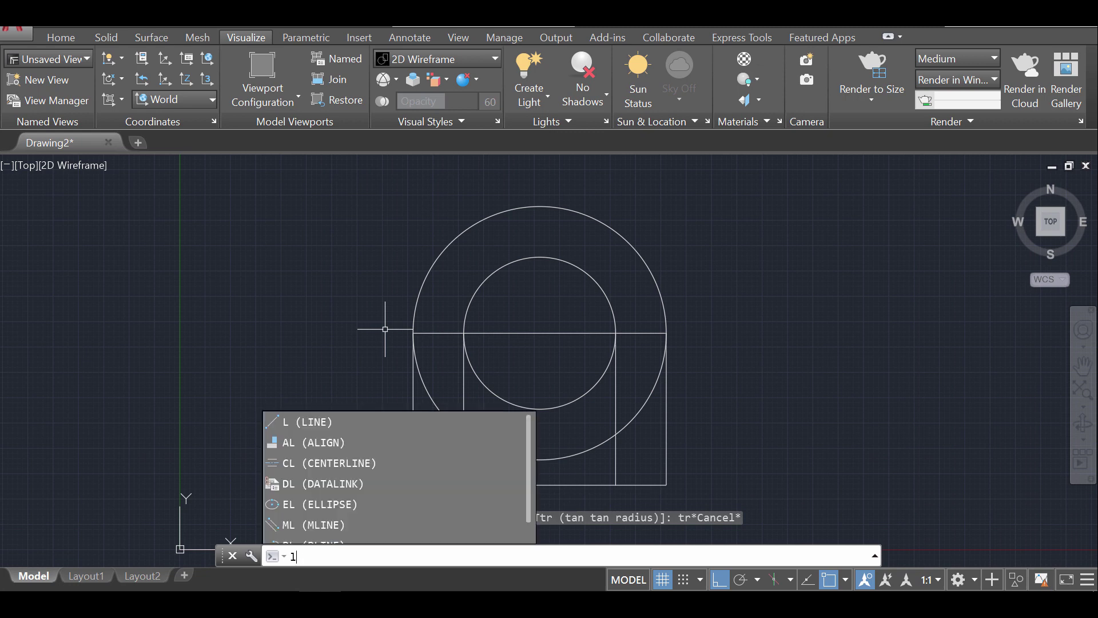
key(Return)
click(413, 332)
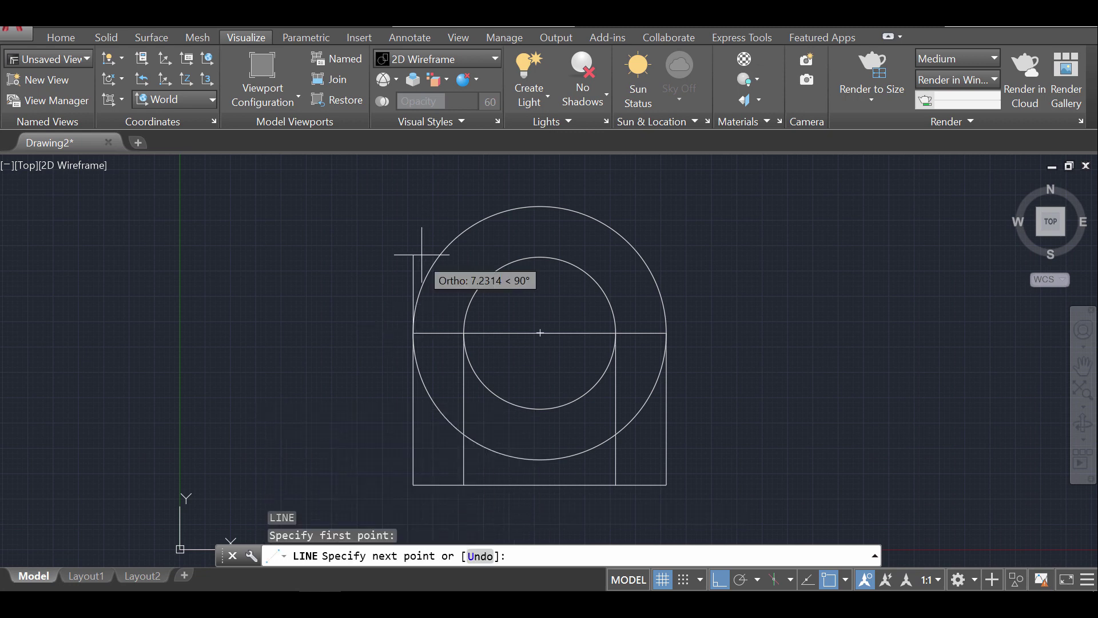
click(428, 171)
key(Return)
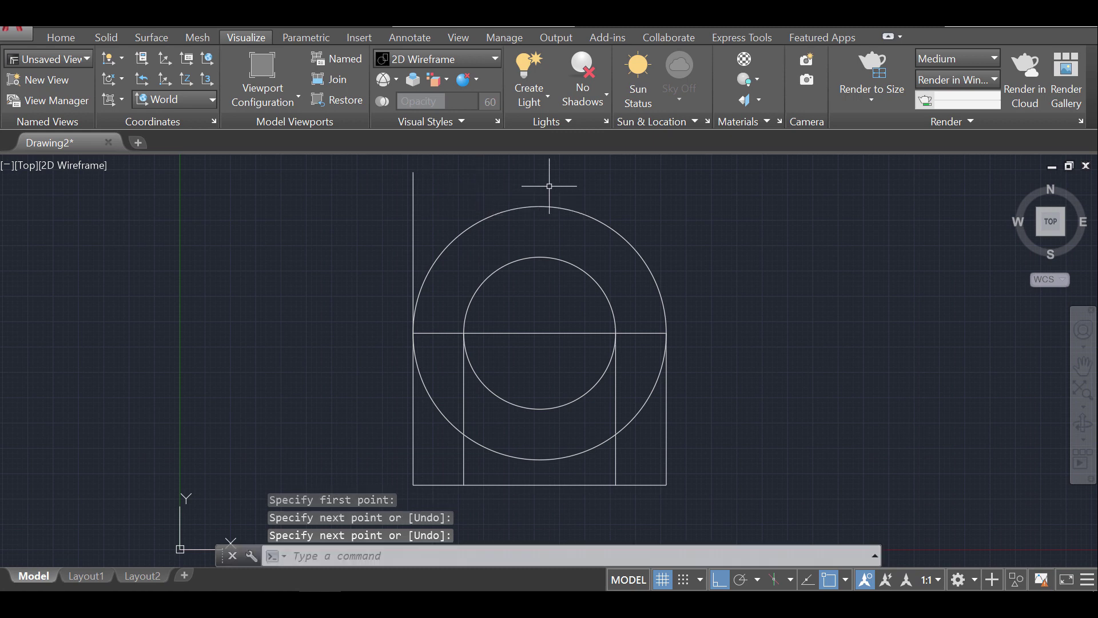
key(Return)
click(666, 332)
click(662, 172)
key(Return)
Step: Draw horizontal lines from the outer circle's top quadrant in both directions, extending past the two vertical lines
key(Return)
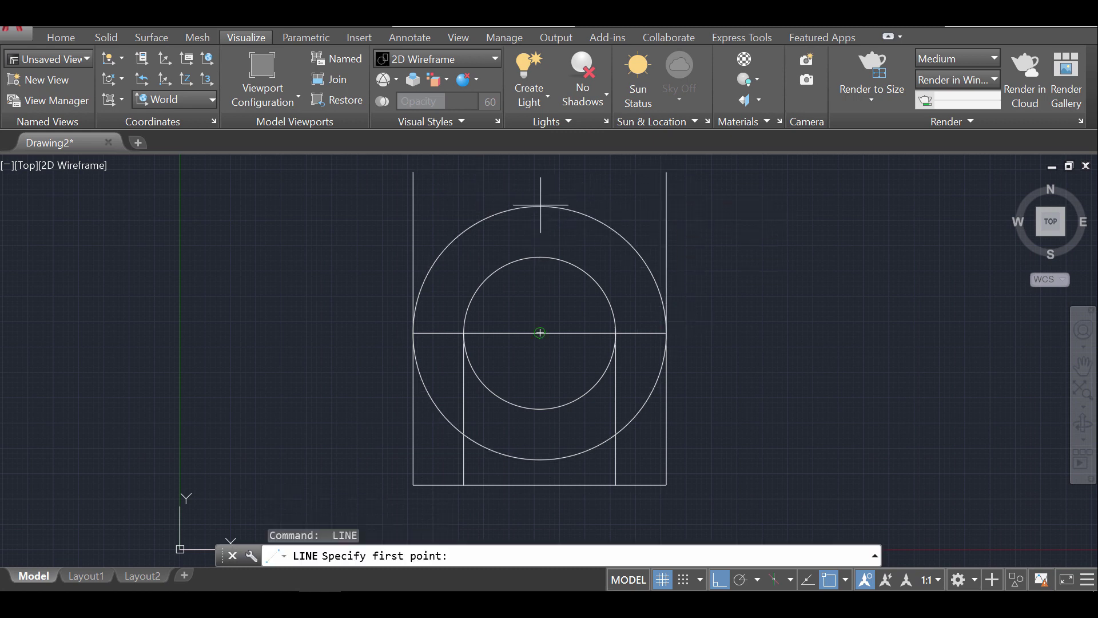
shift+right_click(532, 196)
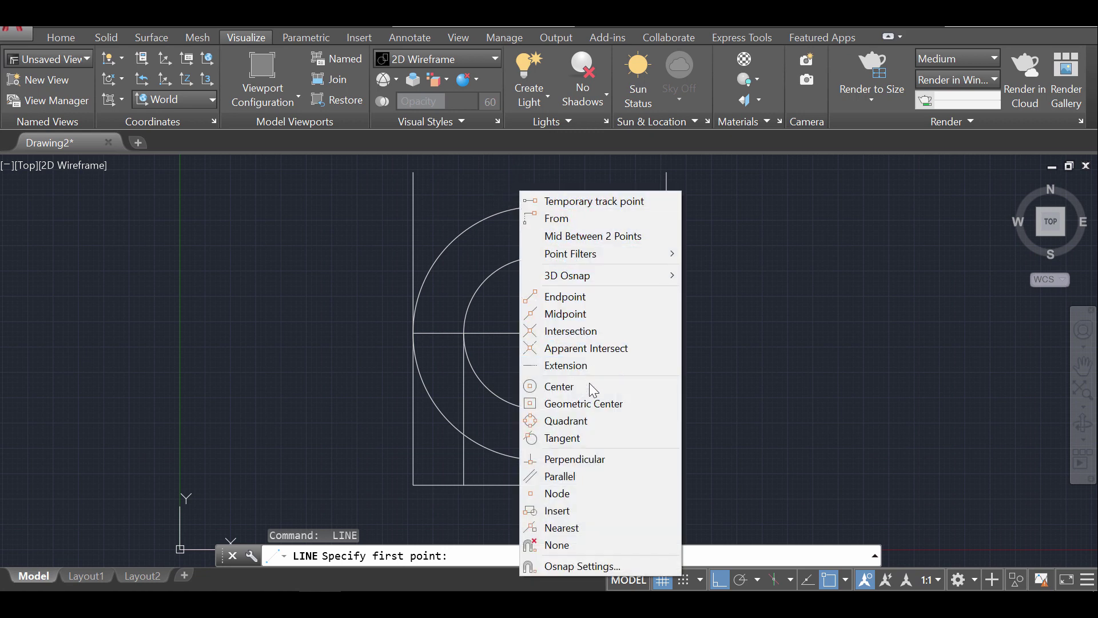
click(589, 420)
click(540, 211)
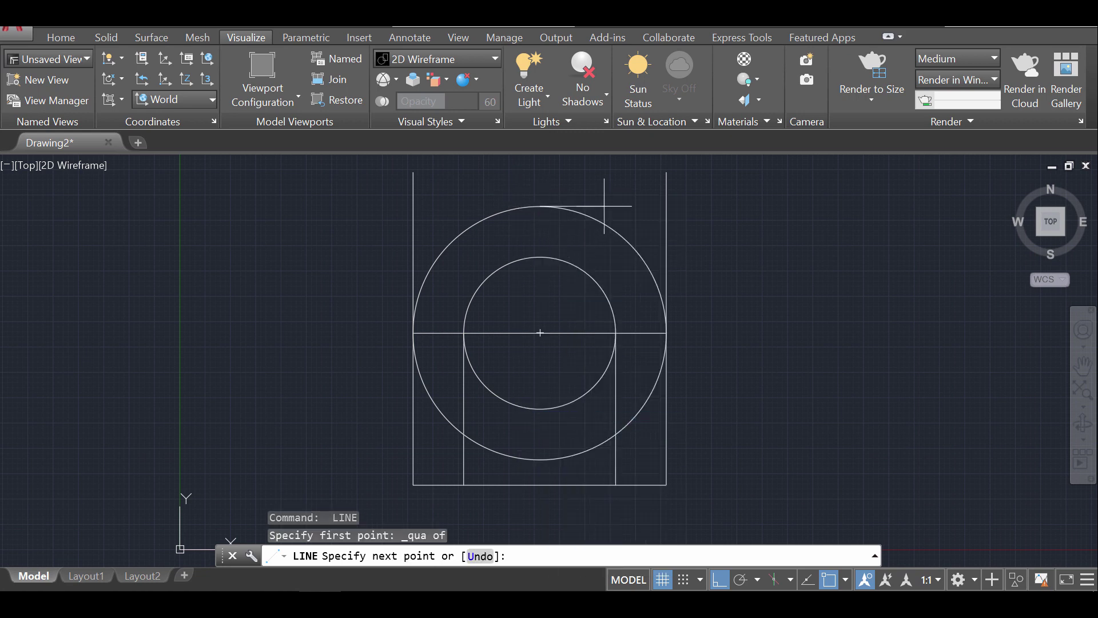
click(691, 207)
key(Return)
key(Return)
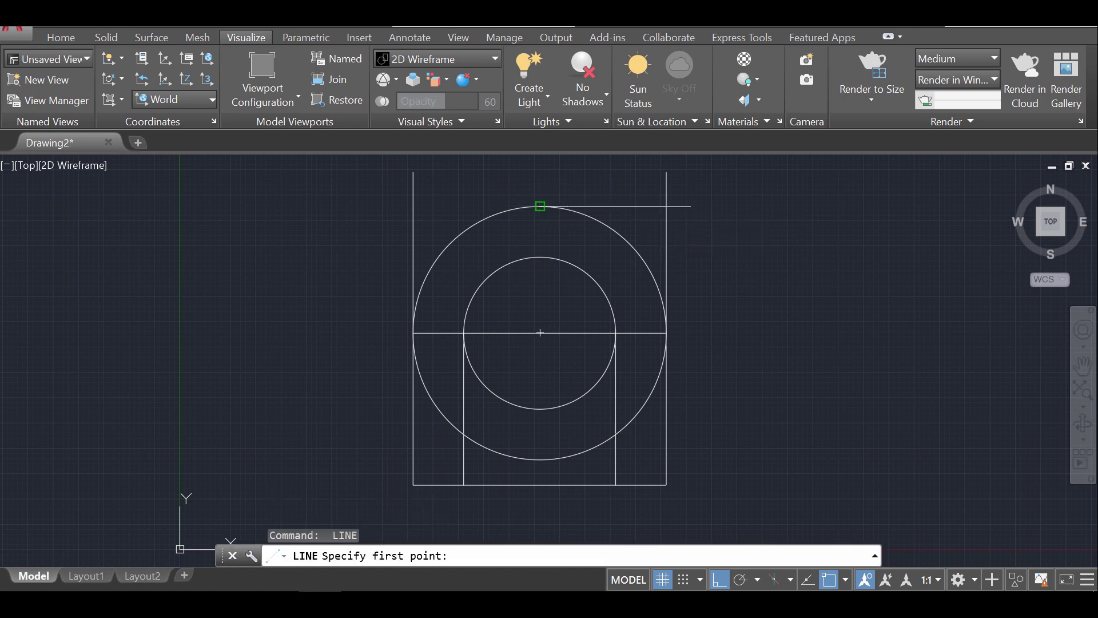
click(540, 206)
click(387, 208)
key(Return)
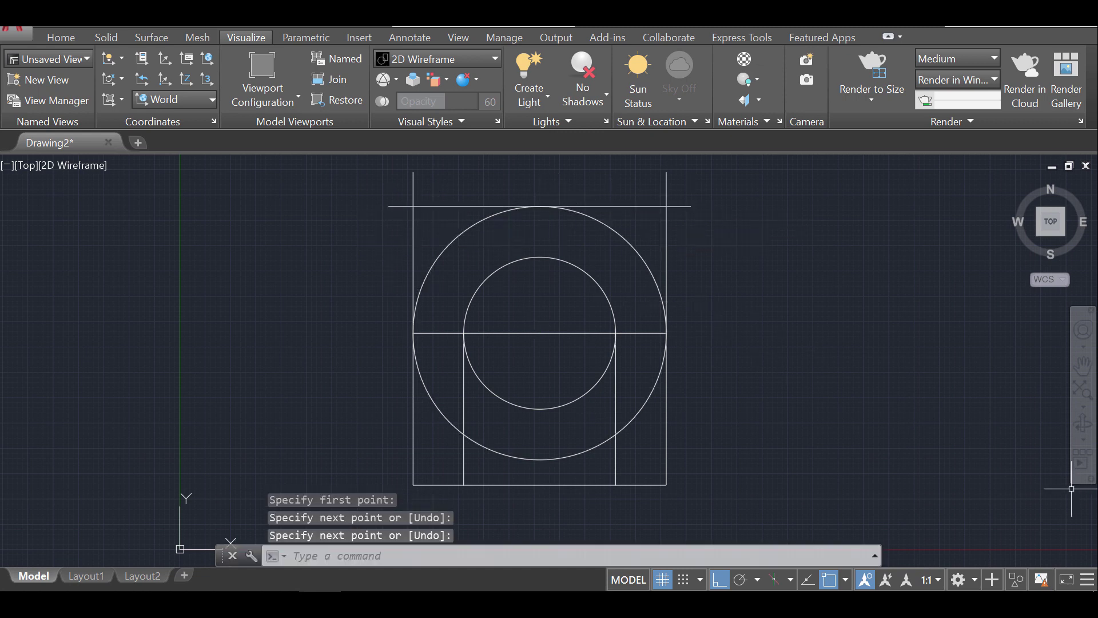
Step: Trim the overhanging ends of the vertical and horizontal lines at the upper two corners, using the whole drawing as cutting edges
middle_drag(742, 302, 704, 299)
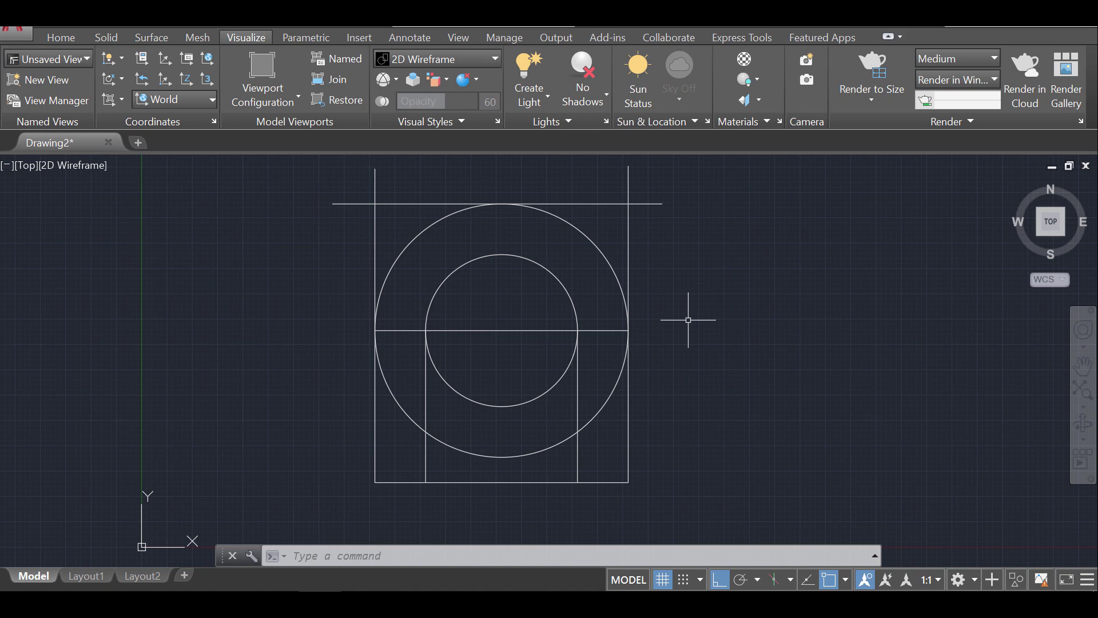
text(tri)
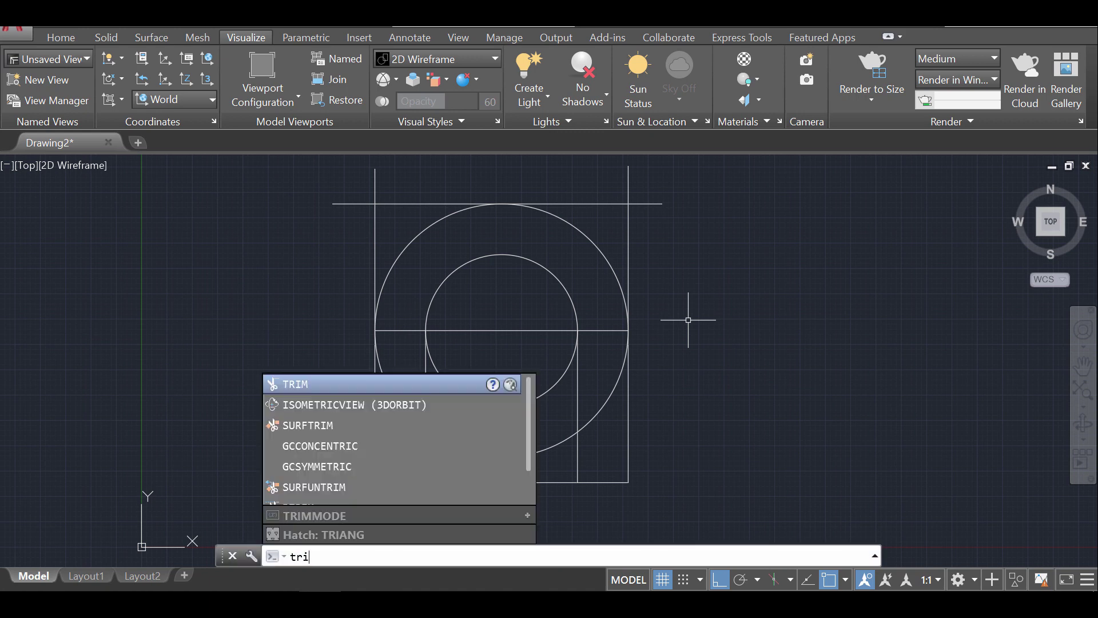
key(Return)
click(696, 483)
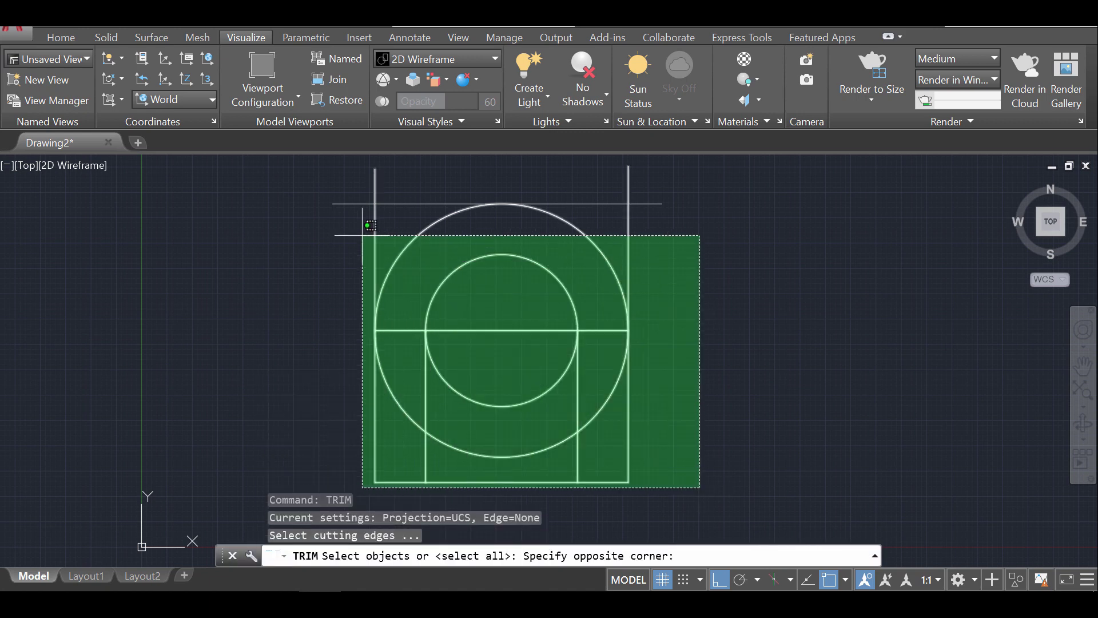
click(330, 187)
key(Return)
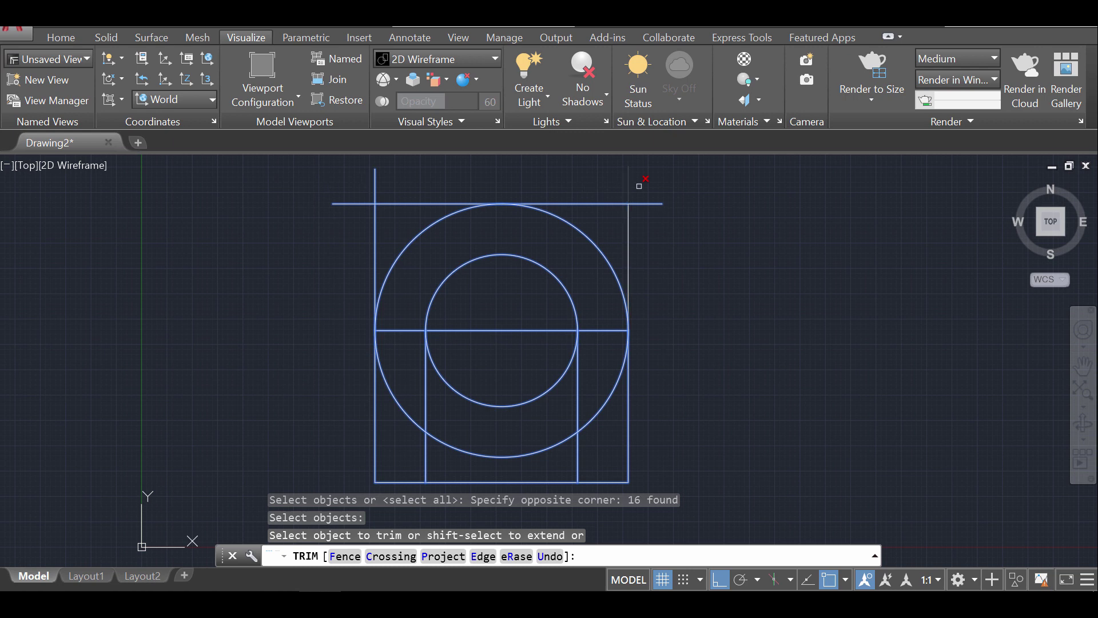
click(623, 190)
click(373, 172)
click(345, 228)
click(302, 186)
click(640, 203)
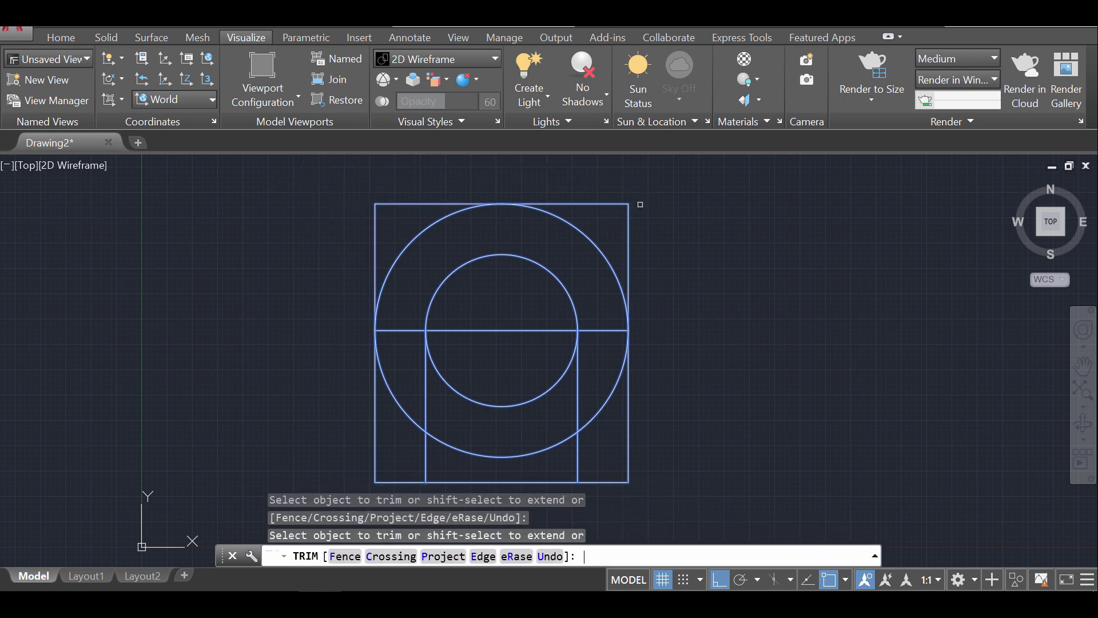
key(Return)
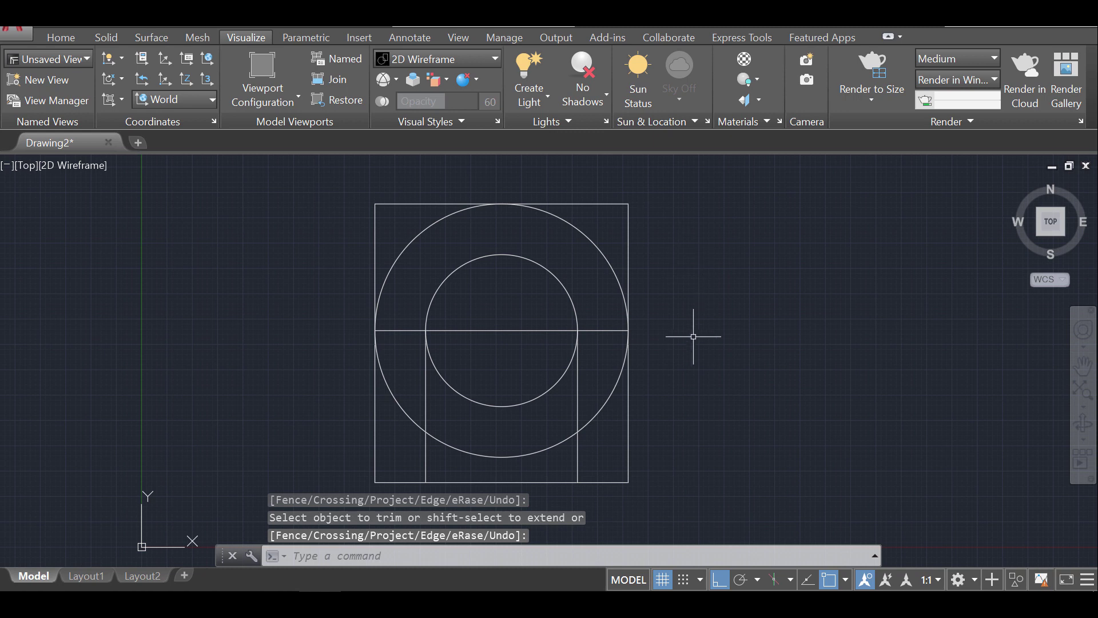
click(544, 467)
click(502, 388)
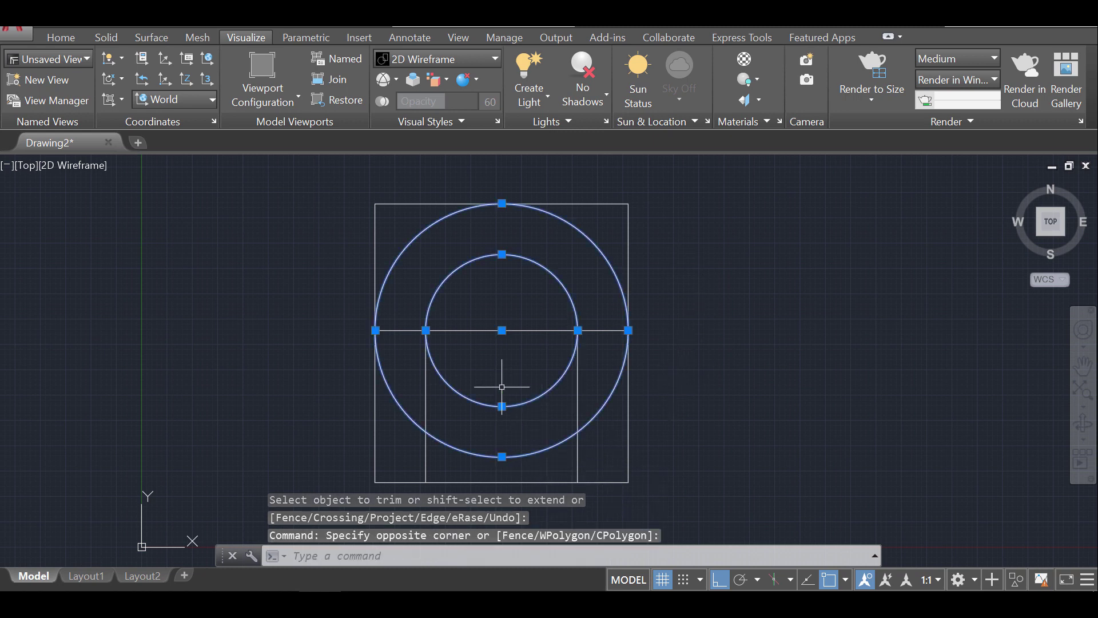
key(Escape)
key(Escape)
Step: Trim away the lower halves of both circles and the upper left quarter of the outer circle
text(tr)
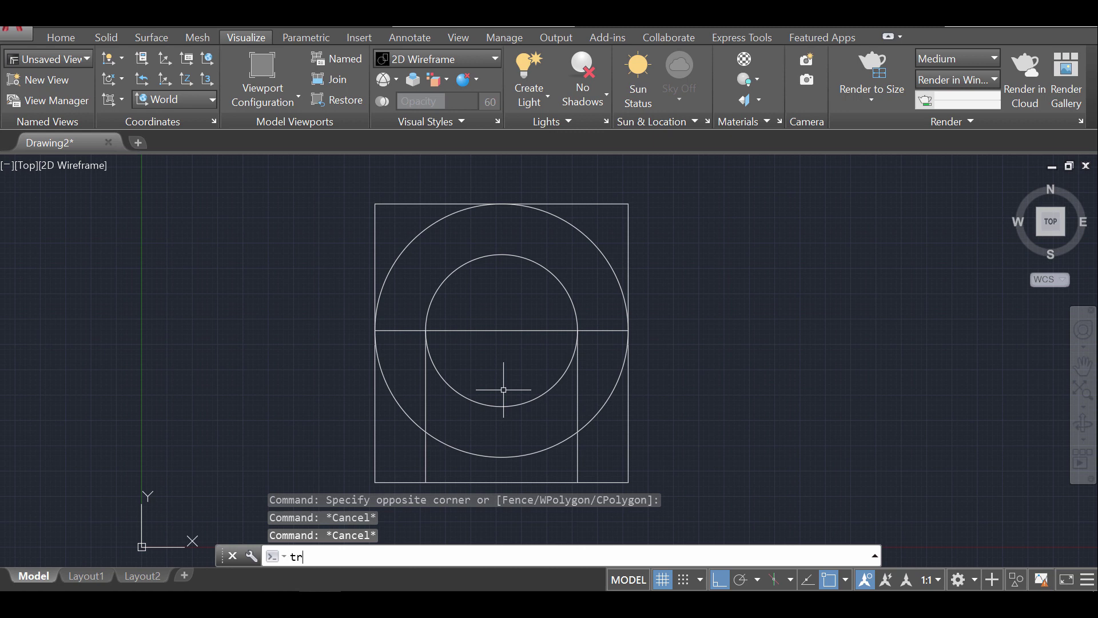
key(Return)
click(679, 503)
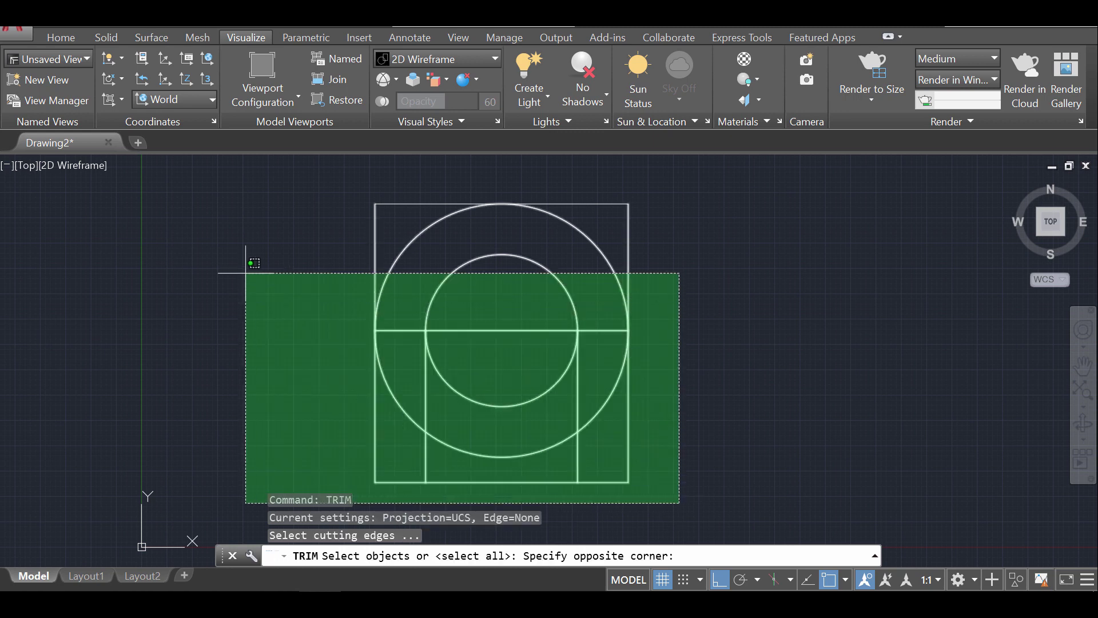
click(242, 179)
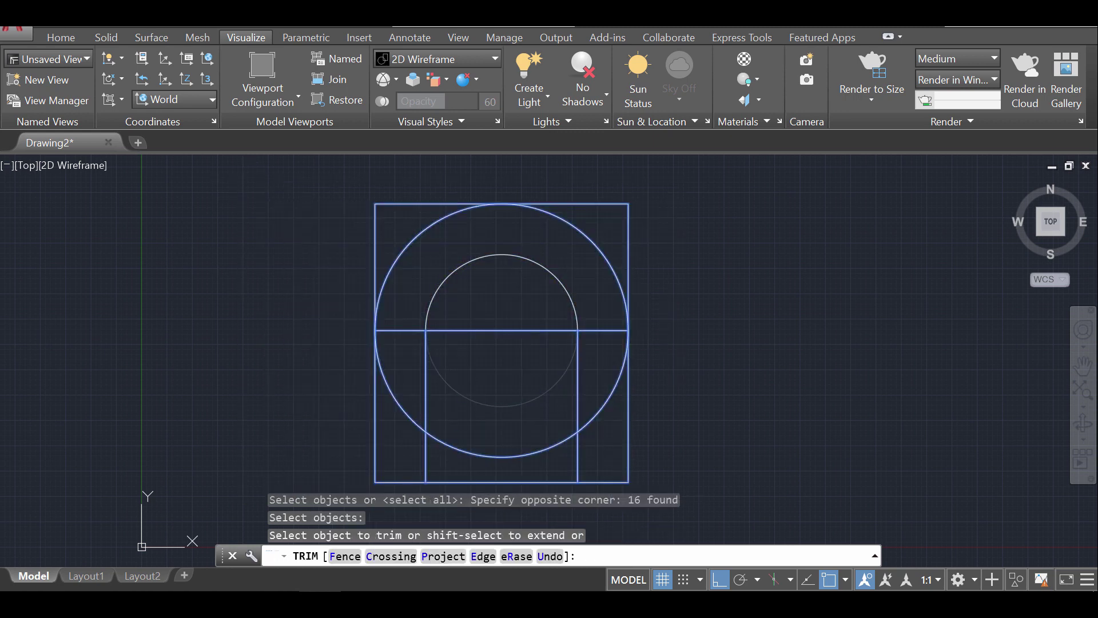
click(460, 394)
click(472, 456)
click(612, 393)
click(401, 399)
click(456, 480)
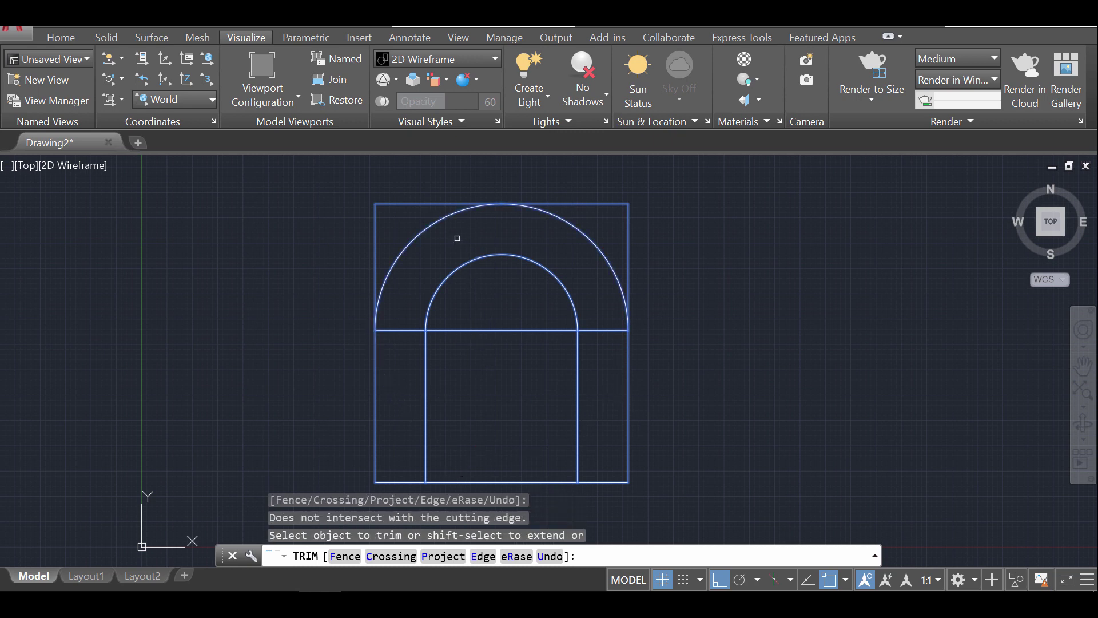
click(443, 217)
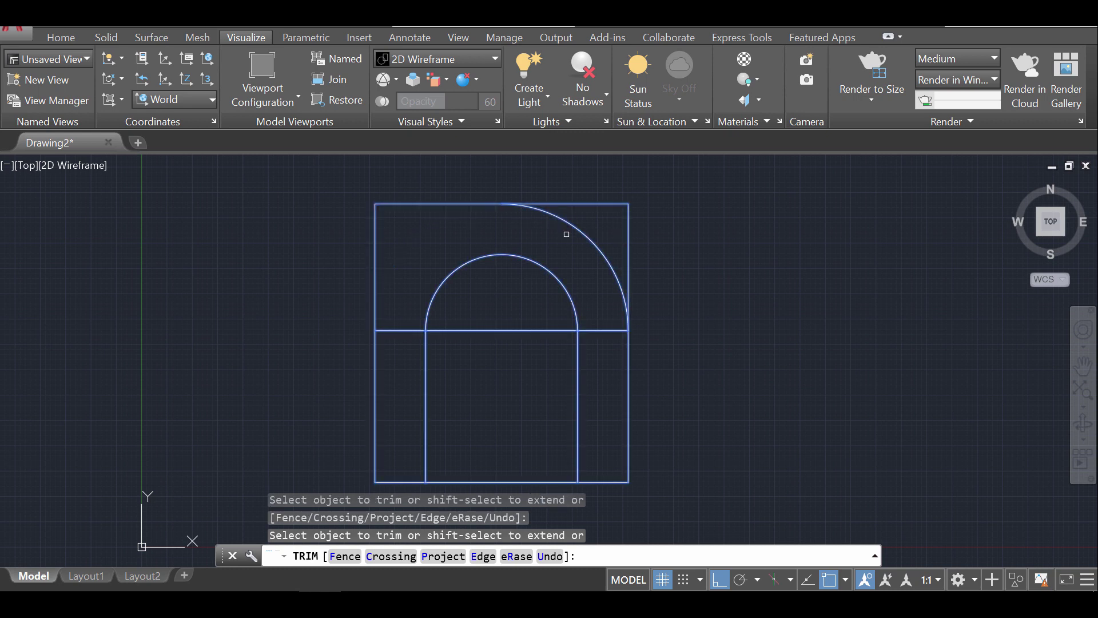
key(Escape)
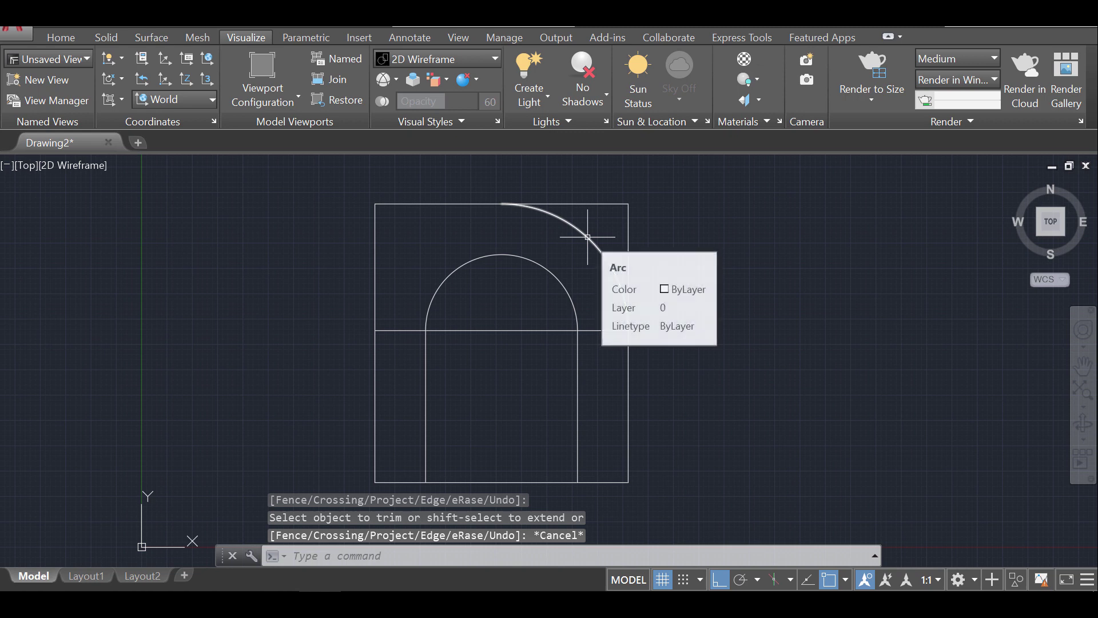
Step: Delete the remaining upper right quarter arc of the outer circle
click(590, 238)
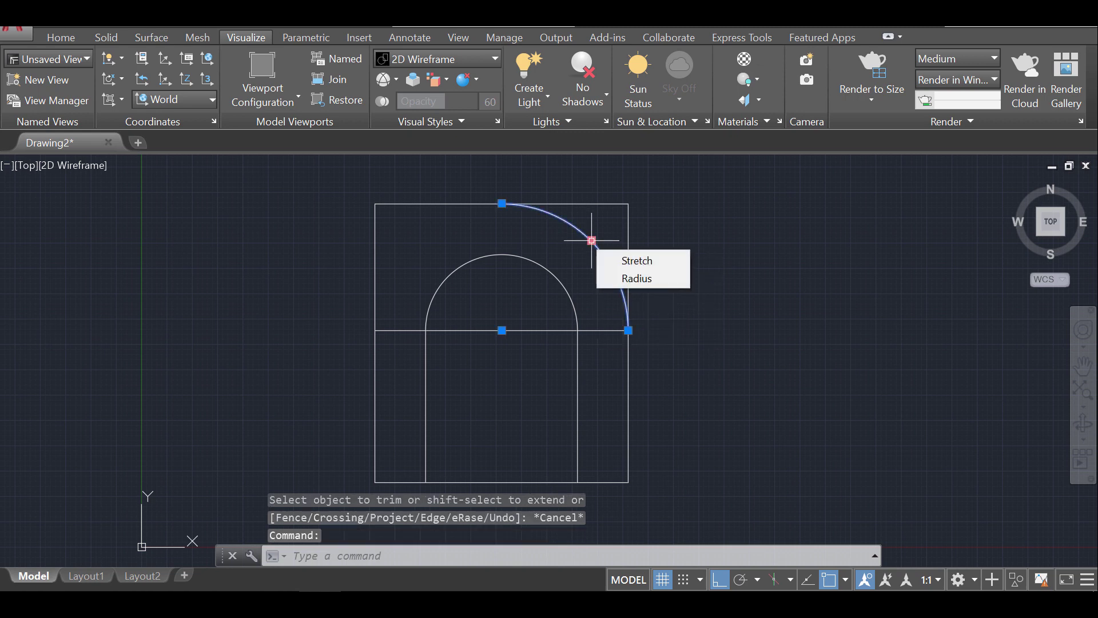
click(589, 243)
key(Delete)
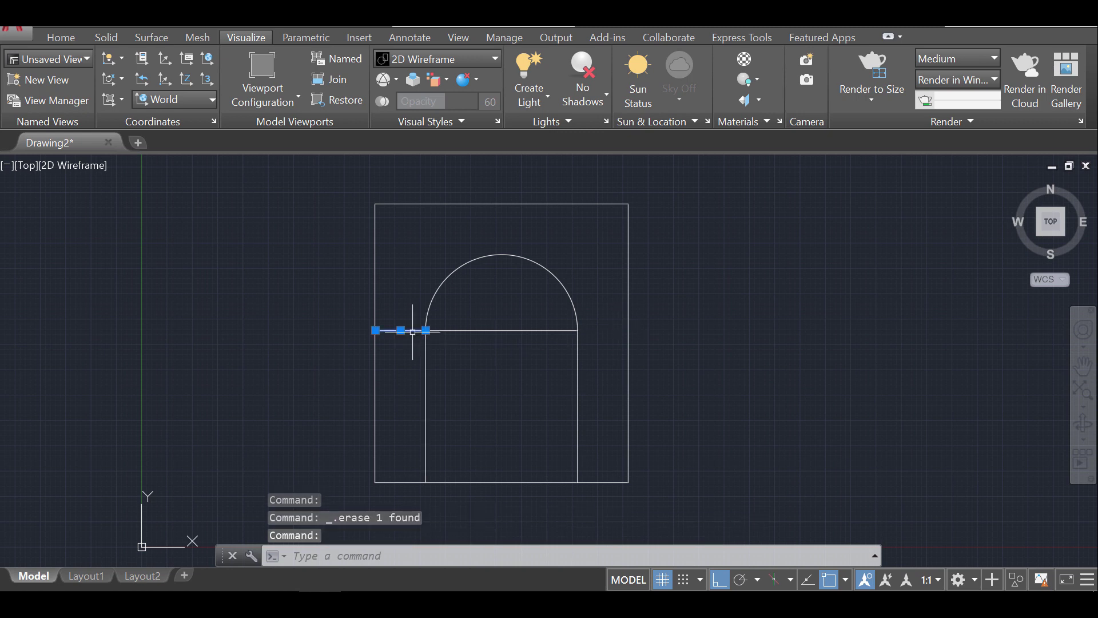
Step: Delete the horizontal line segments at the base of the inner arc and the bottom line between the two legs
click(483, 330)
key(Delete)
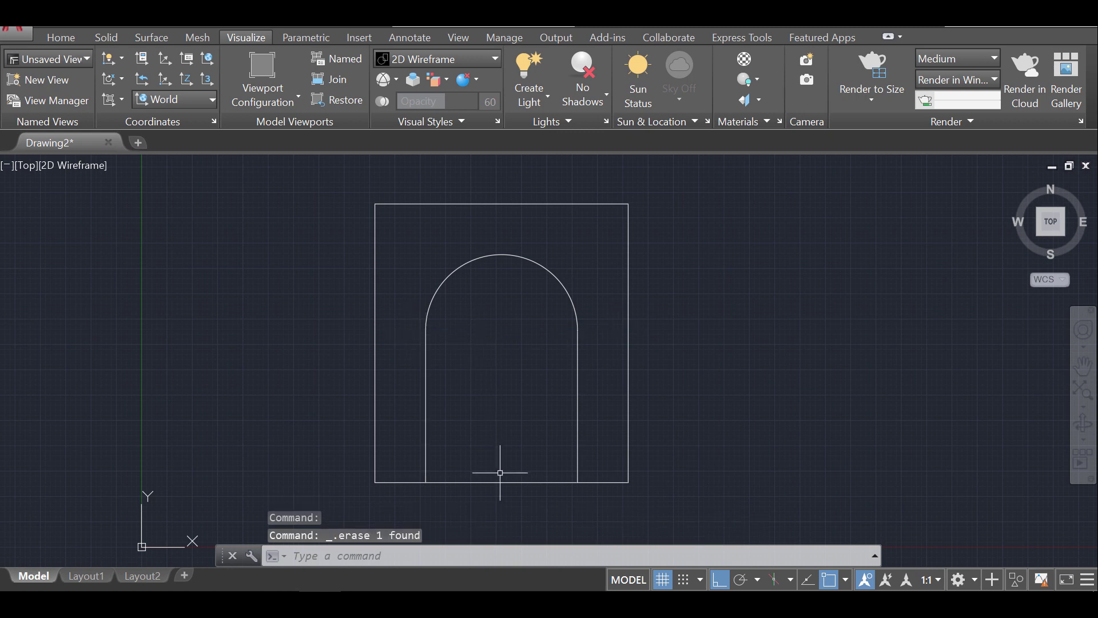
click(506, 482)
key(Delete)
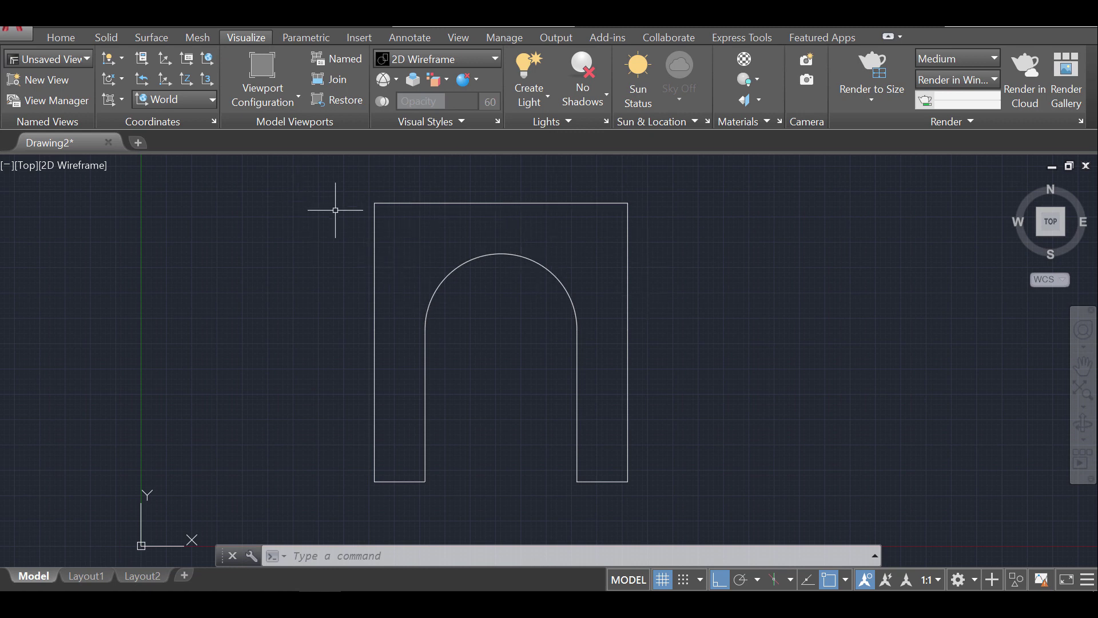
Step: Create a new layer named Lines and set its colour to red, index 10
click(61, 37)
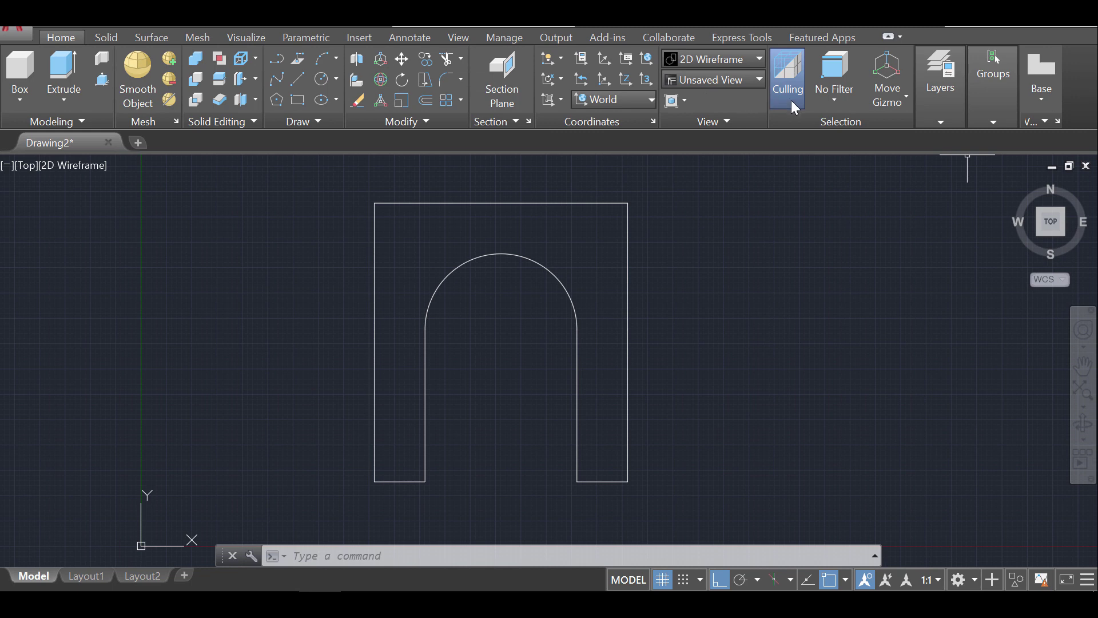
click(928, 68)
click(888, 159)
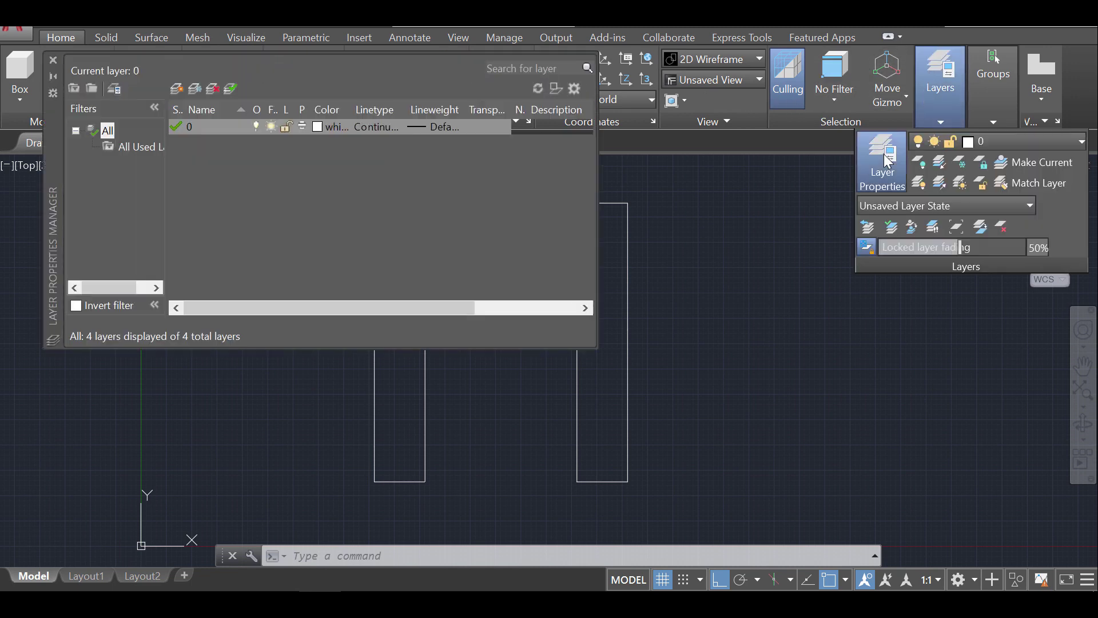
click(177, 90)
text(Lines)
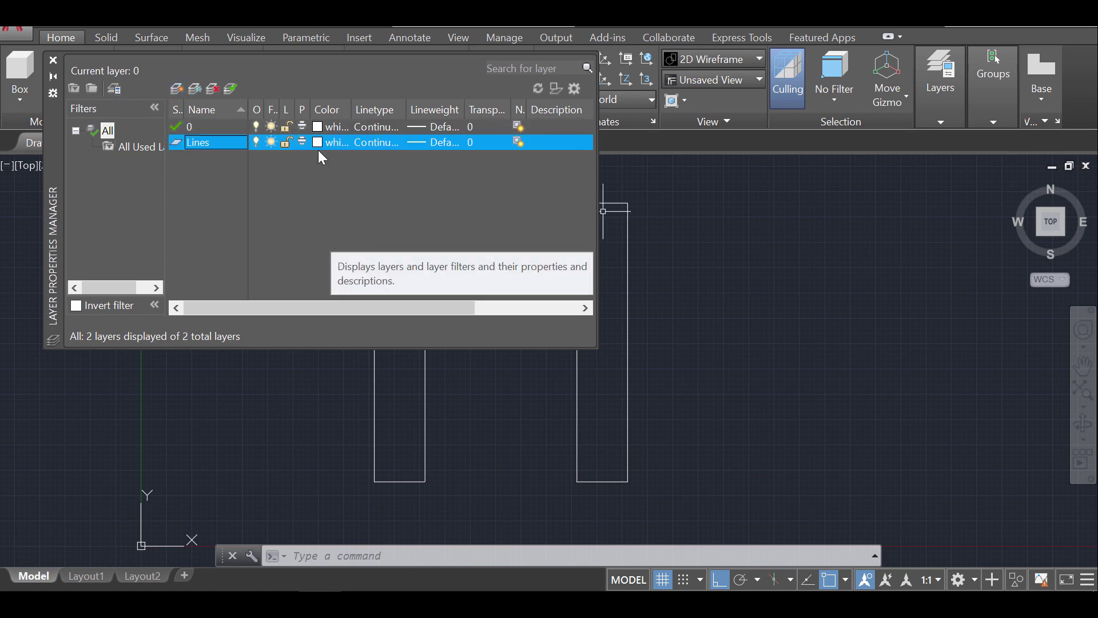
click(318, 142)
click(410, 246)
click(527, 445)
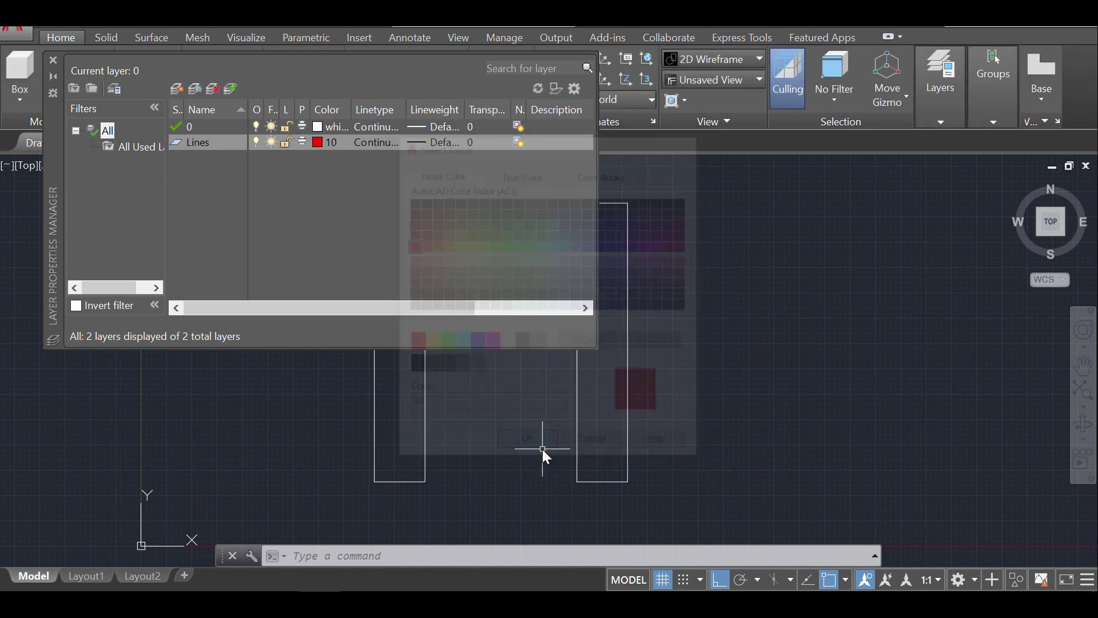
Step: Create a new layer named Bridge, set its colour to blue, index 160, and close the layer manager
click(177, 89)
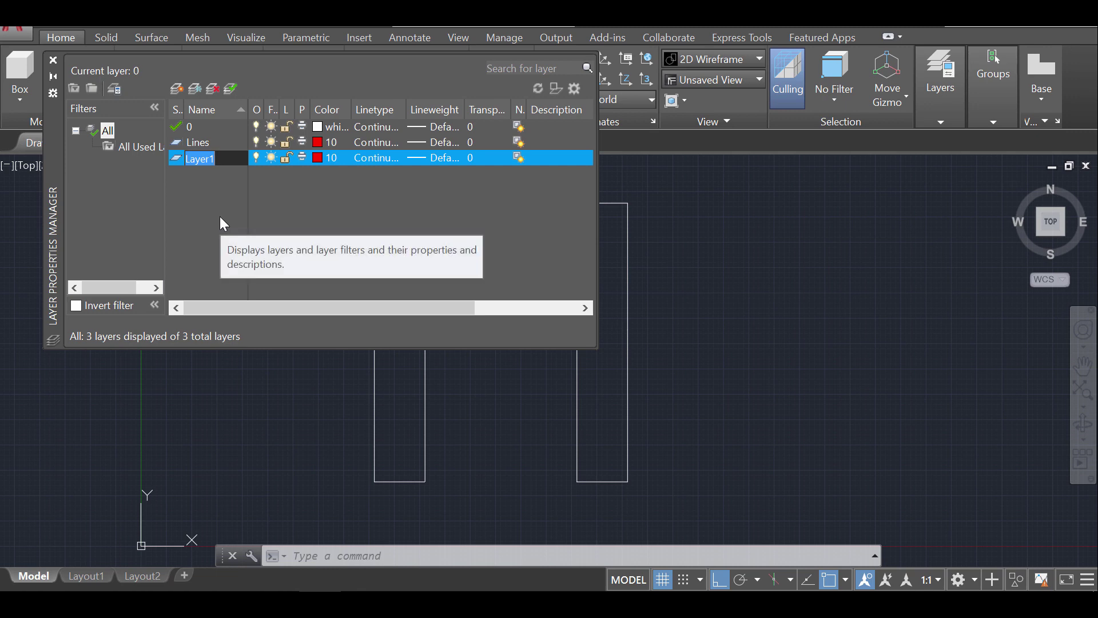
text(Bridge)
key(Return)
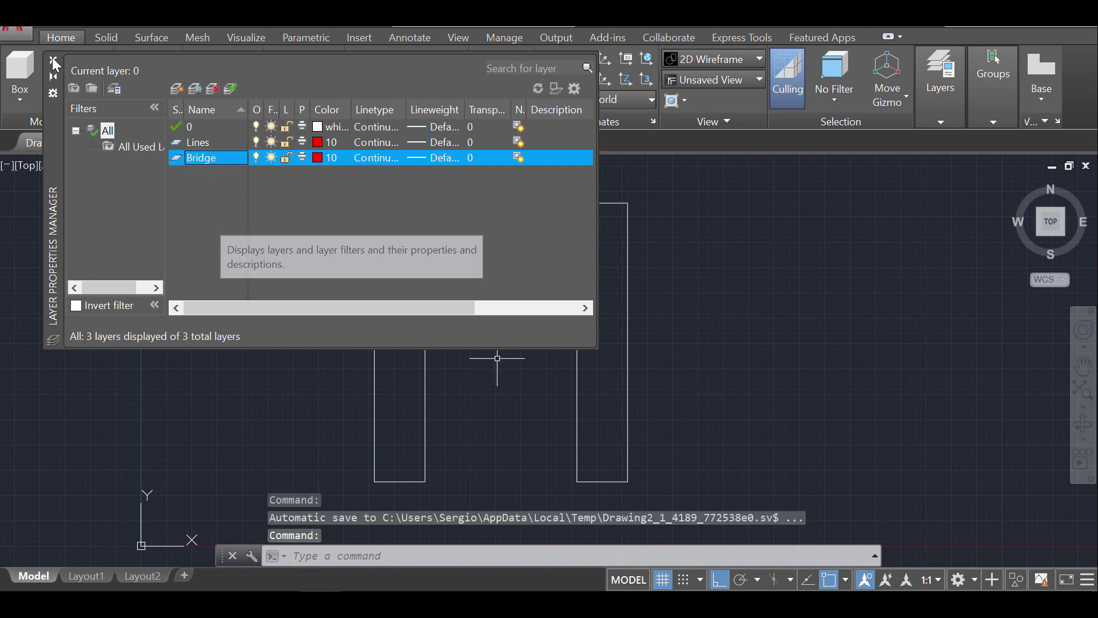
click(320, 161)
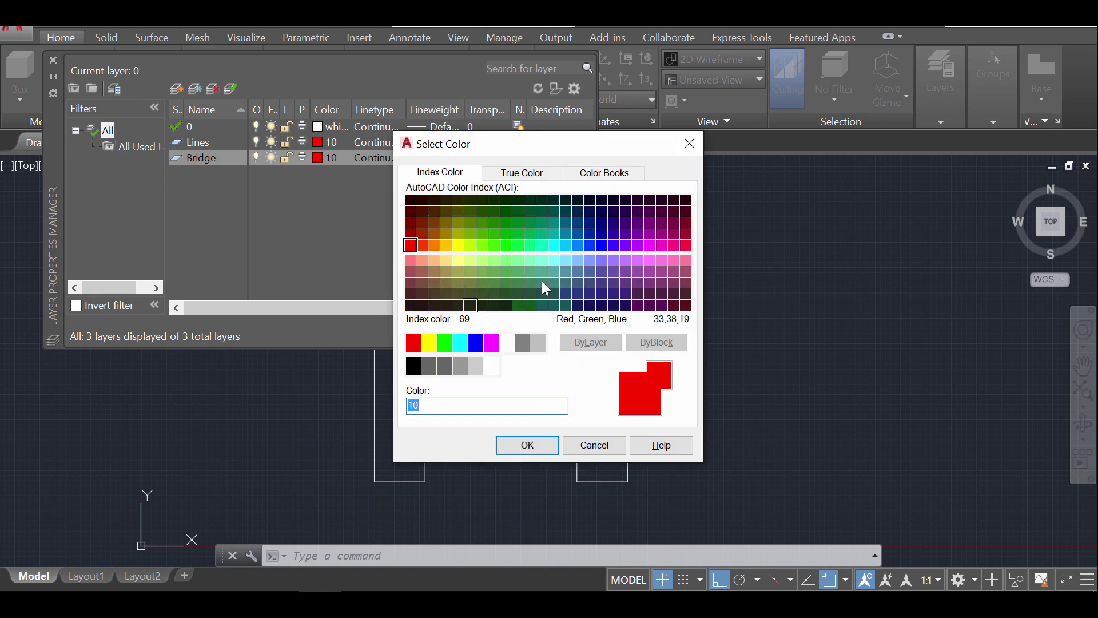
click(589, 245)
click(544, 450)
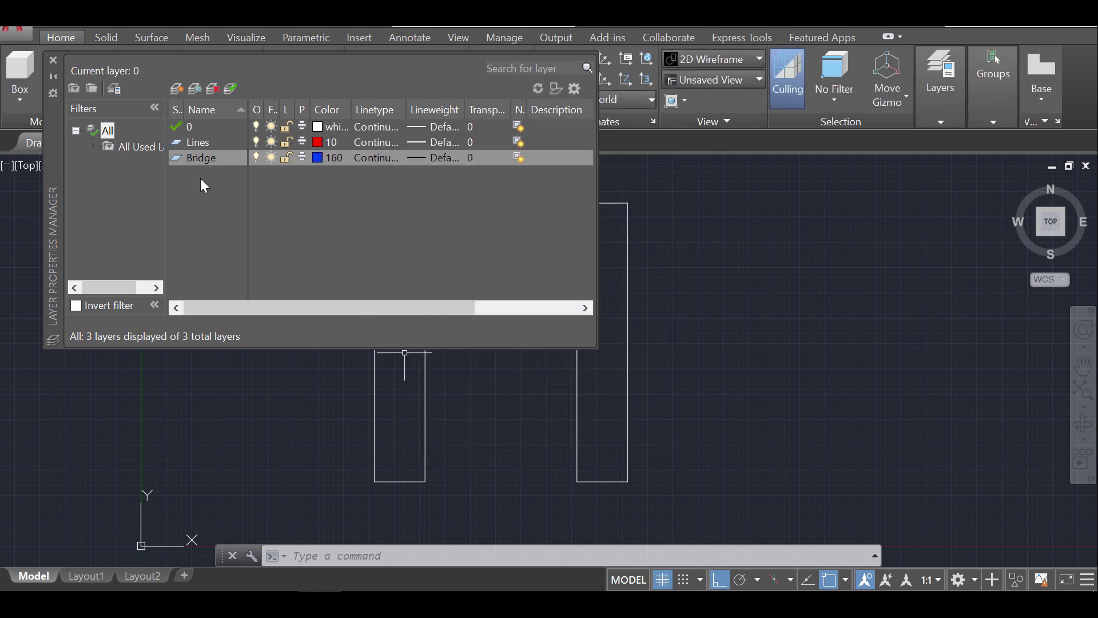
click(53, 60)
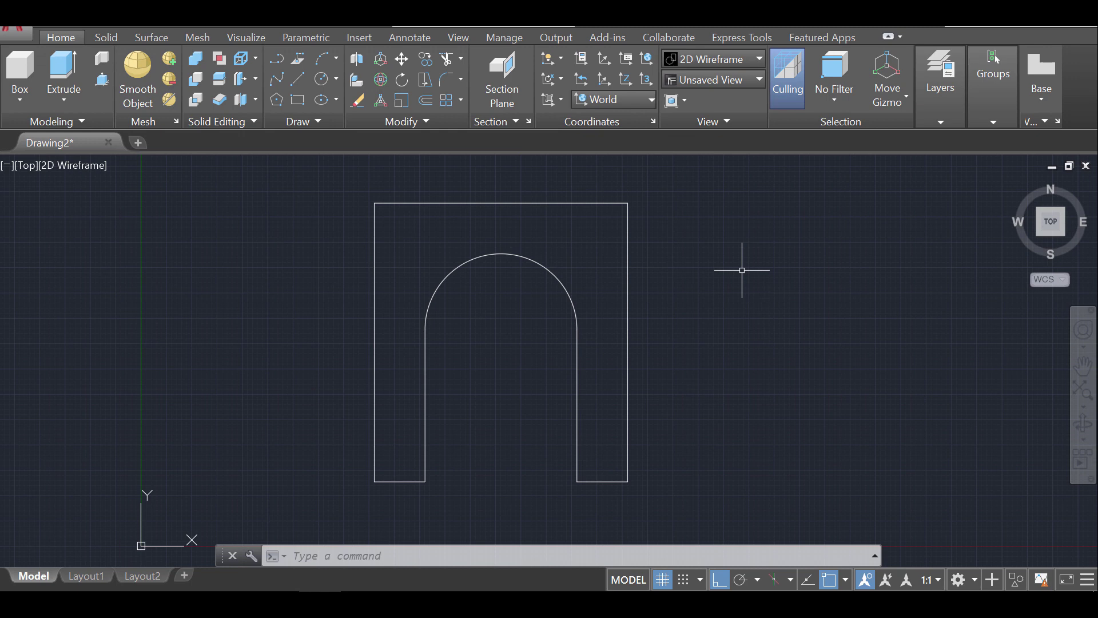
Step: Assign all lines and the arc of the arch profile to the Lines layer
click(727, 486)
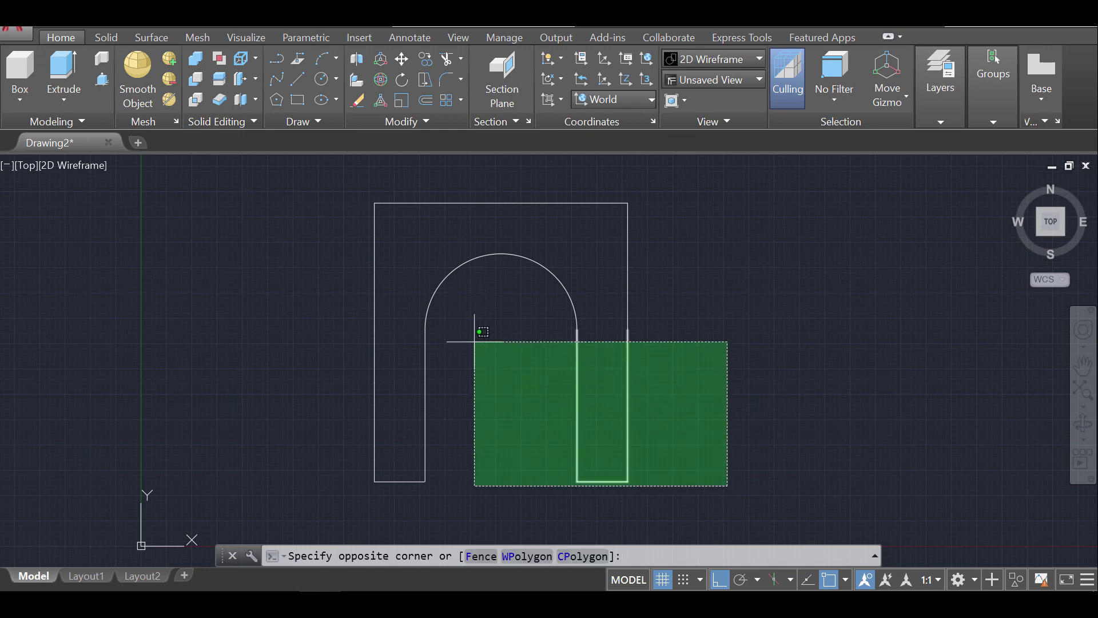
click(256, 165)
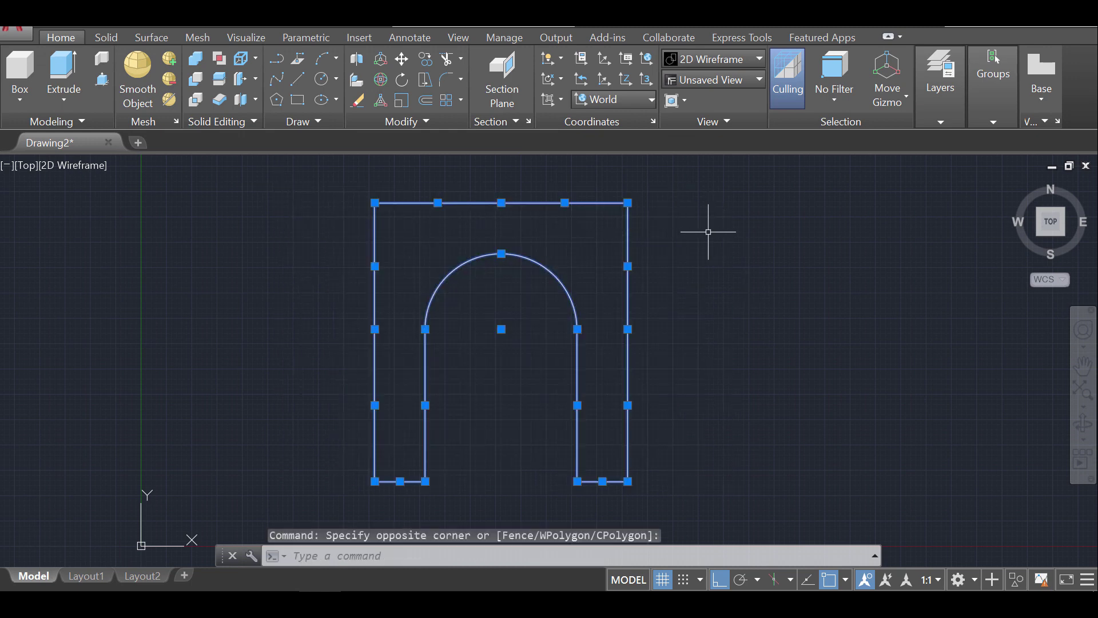
click(945, 118)
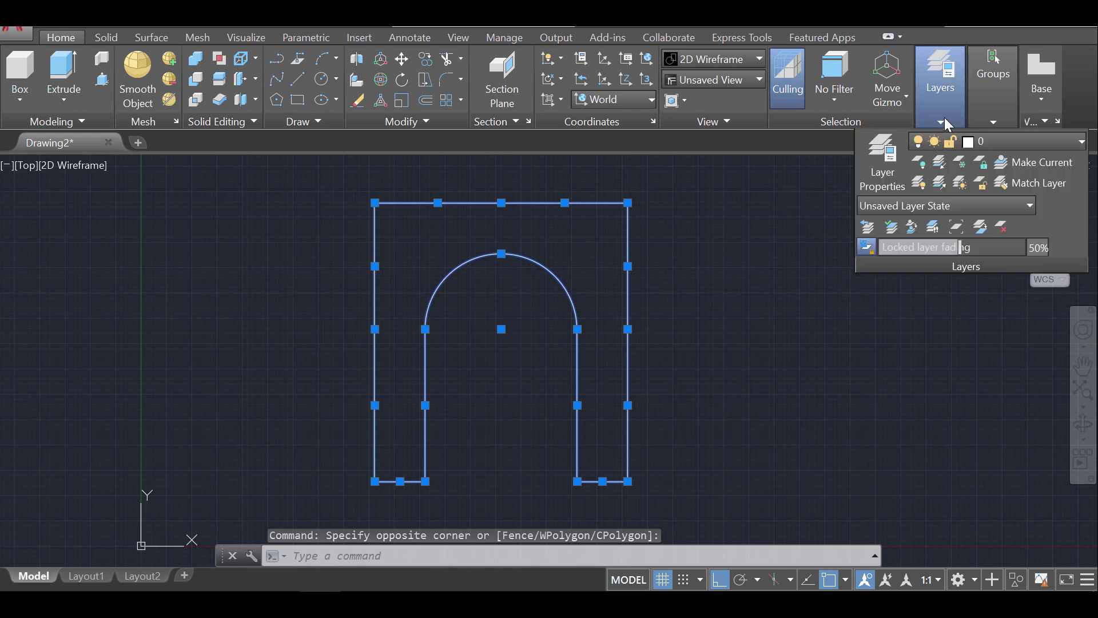
click(1003, 142)
click(1017, 205)
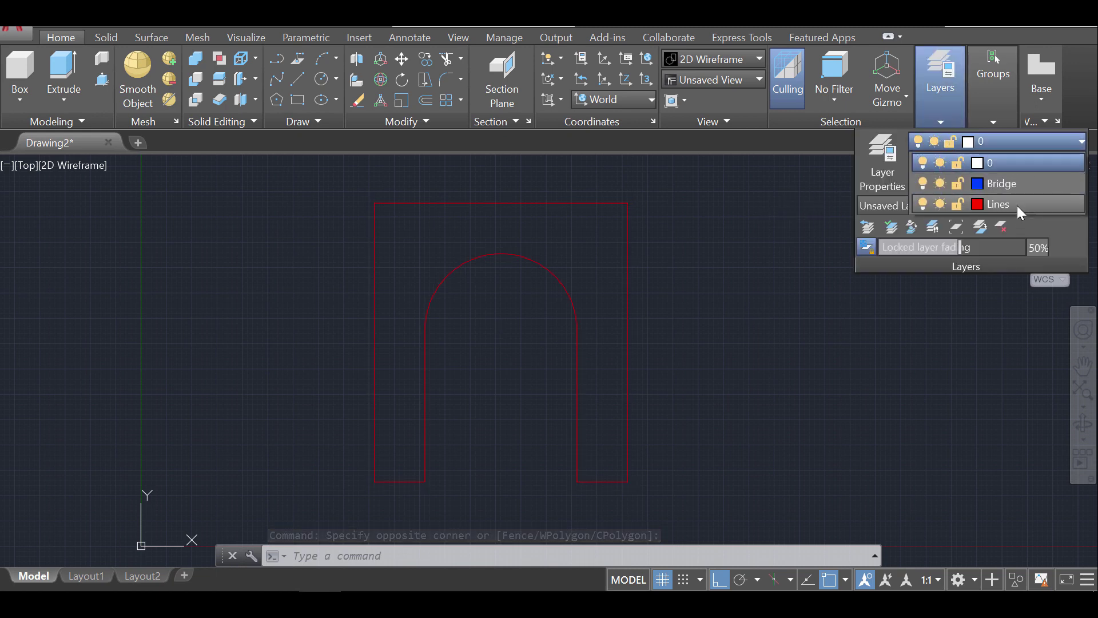
Step: Make Lines the current layer in the layer manager and close the manager
text(la)
key(Return)
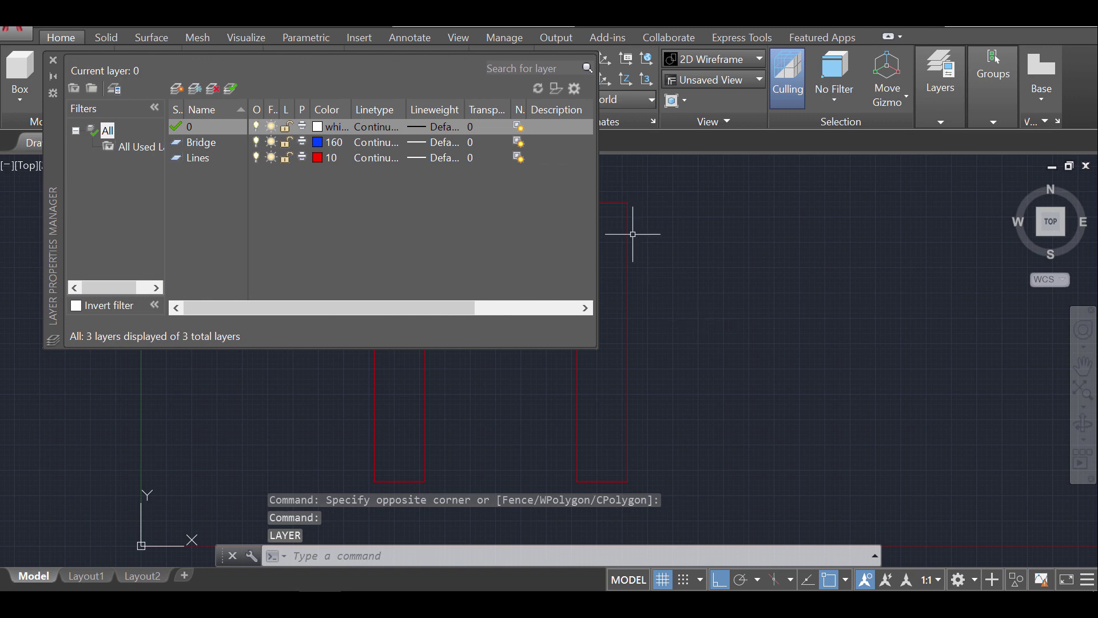
click(52, 59)
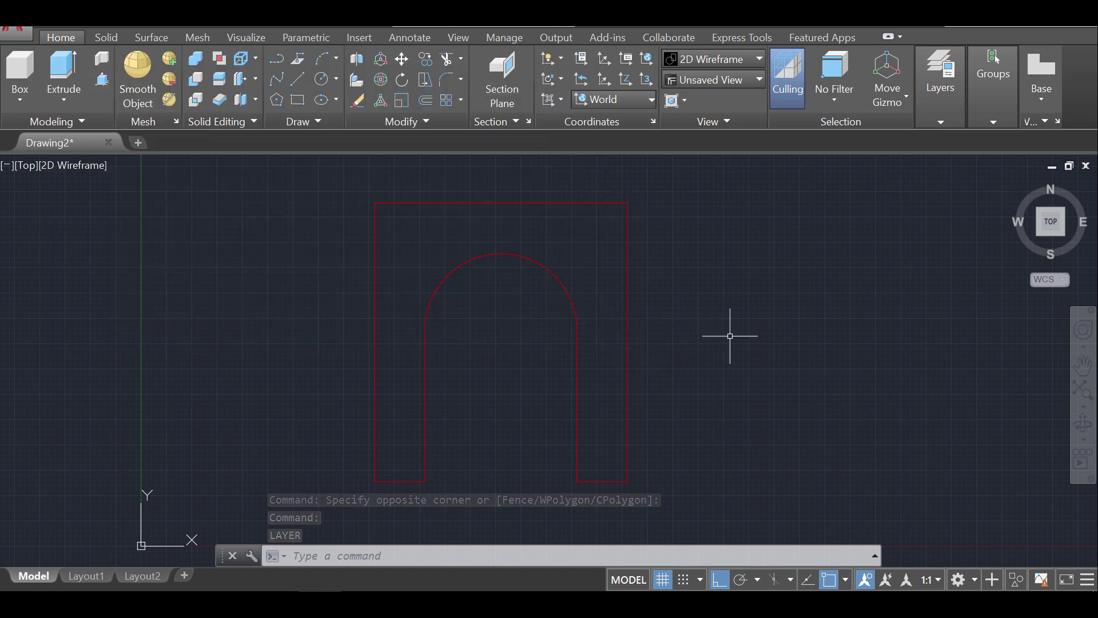
Step: Join all segments of the arch profile into a single polyline
text(join)
key(Return)
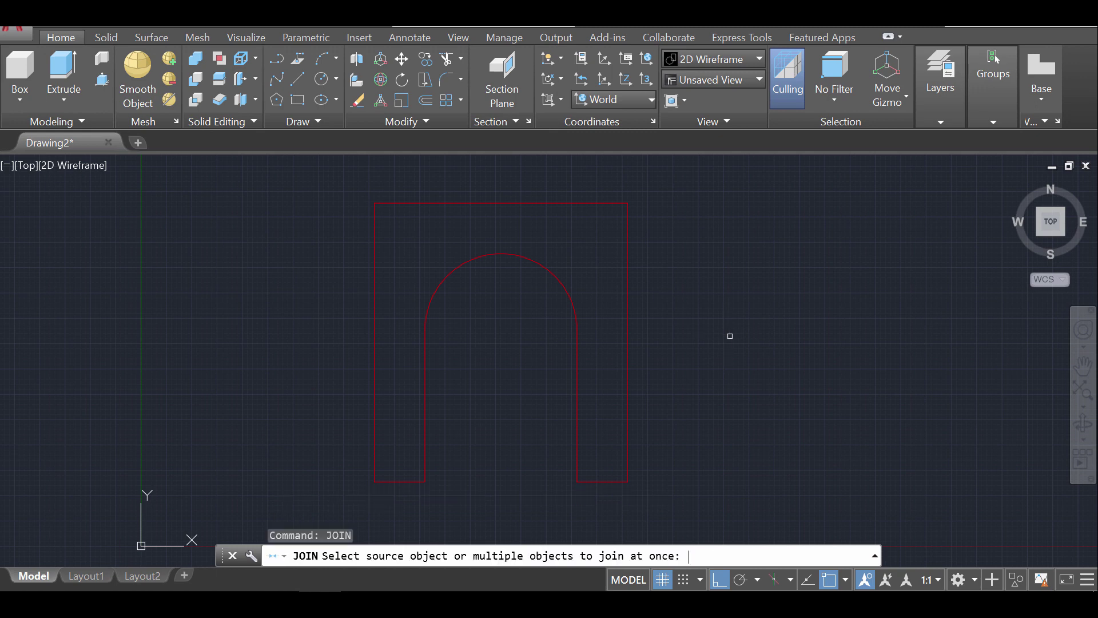
click(742, 515)
click(285, 180)
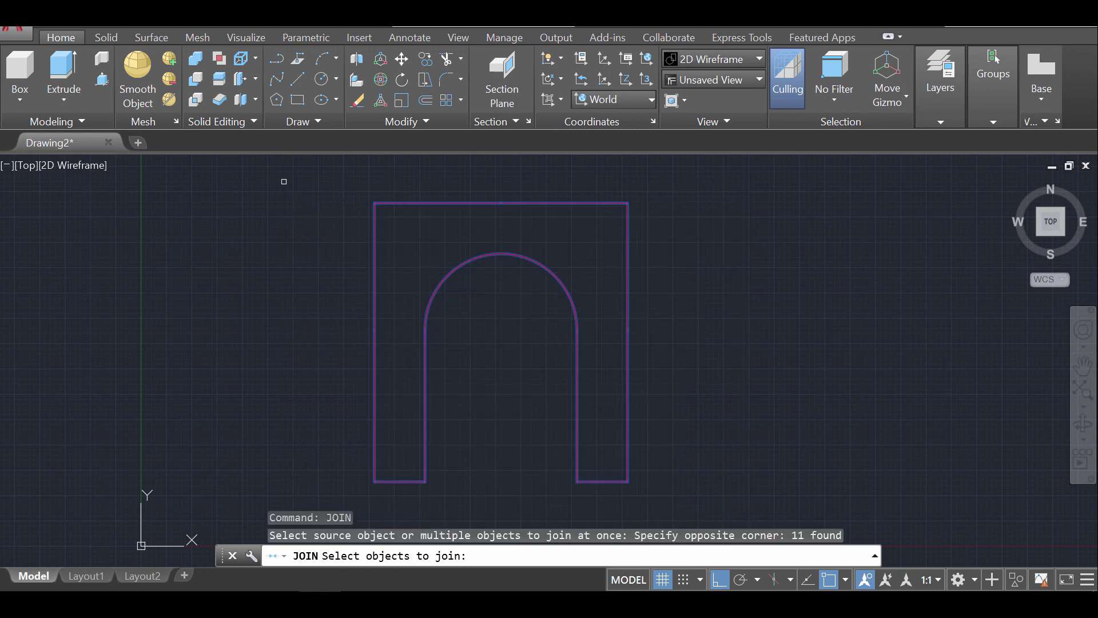
key(Return)
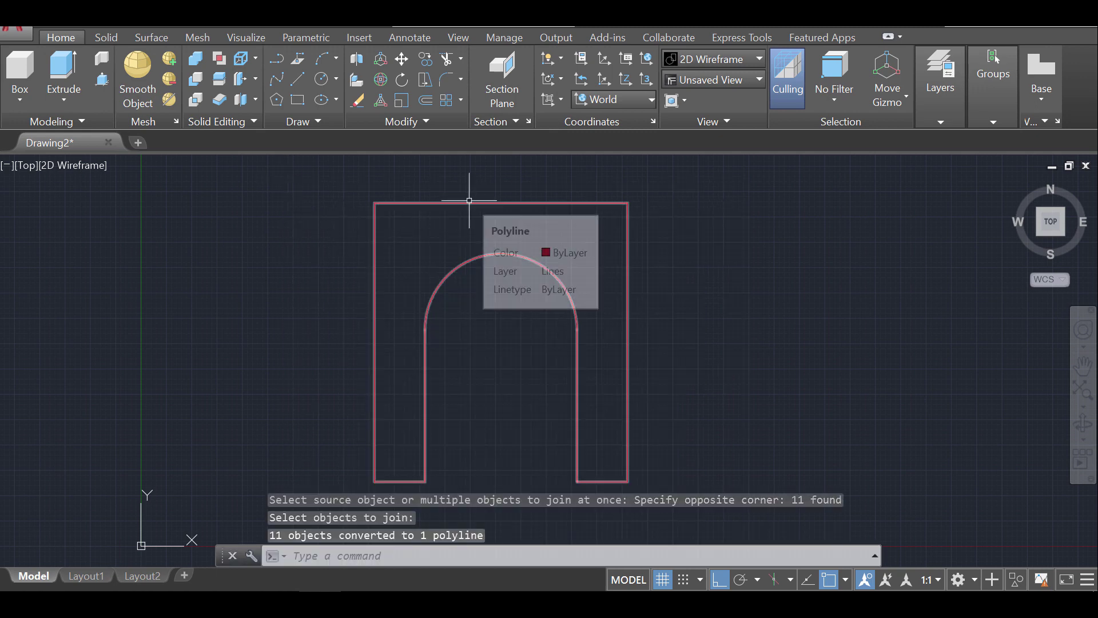
Step: Copy the arch polyline three times along the X direction from its lower left corner, so four arches stand edge to edge
middle_drag(550, 343, 586, 352)
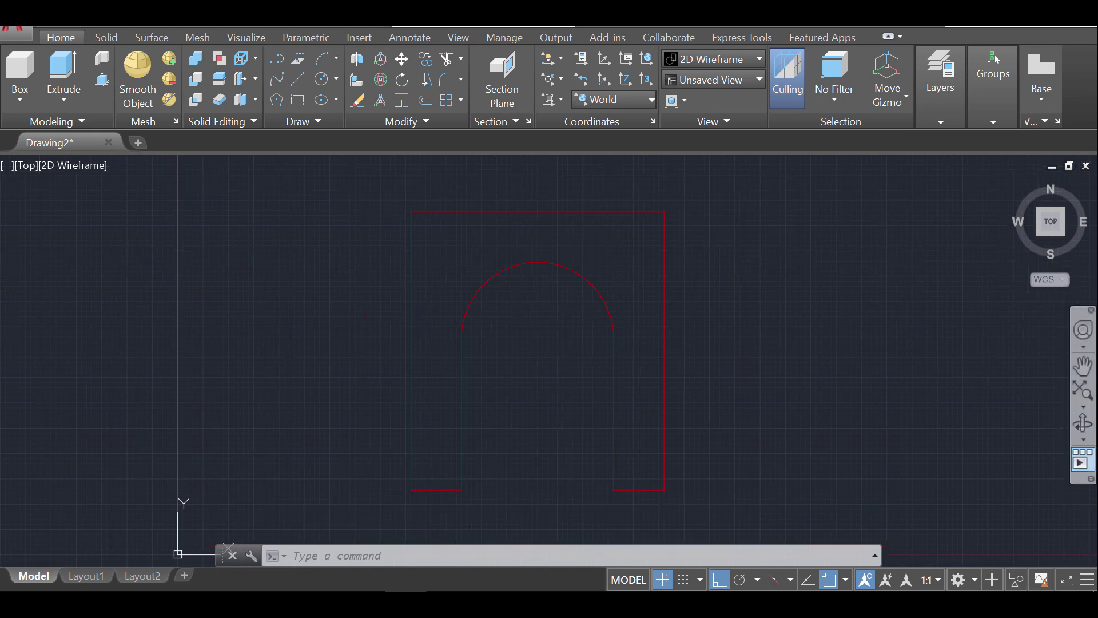
scroll(759, 335, down, 2)
middle_drag(760, 334, 461, 322)
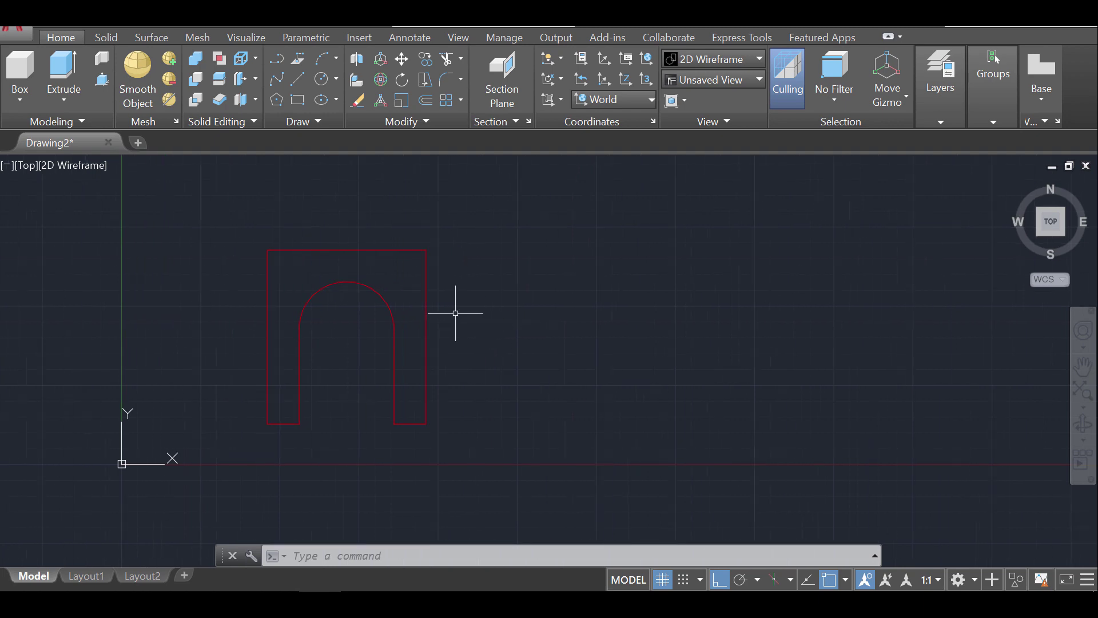
text(copy)
key(Return)
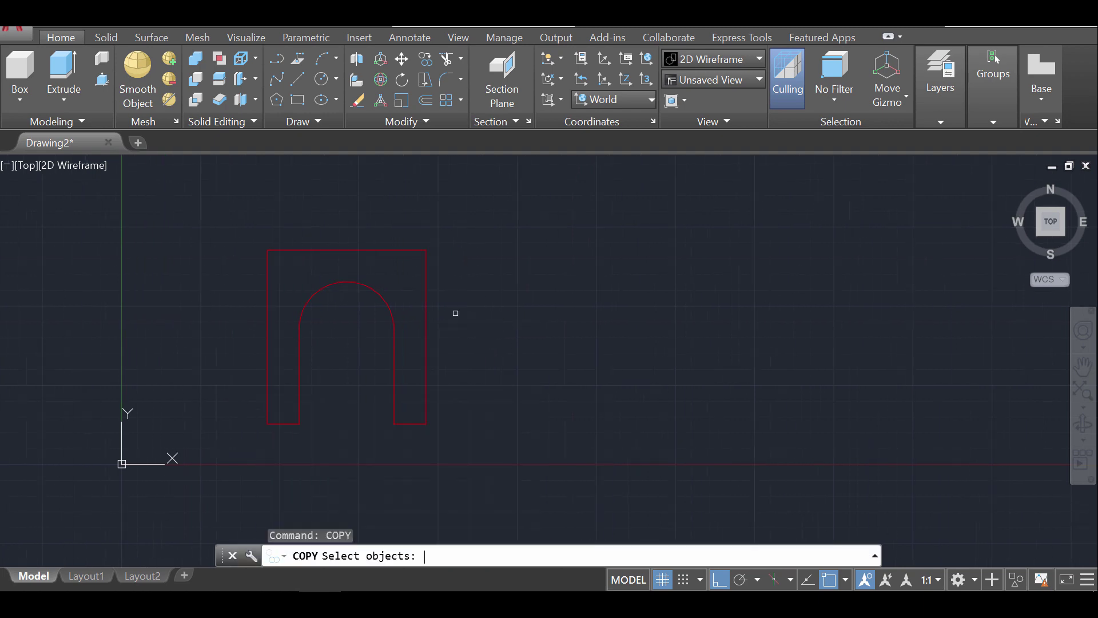
click(474, 464)
click(213, 223)
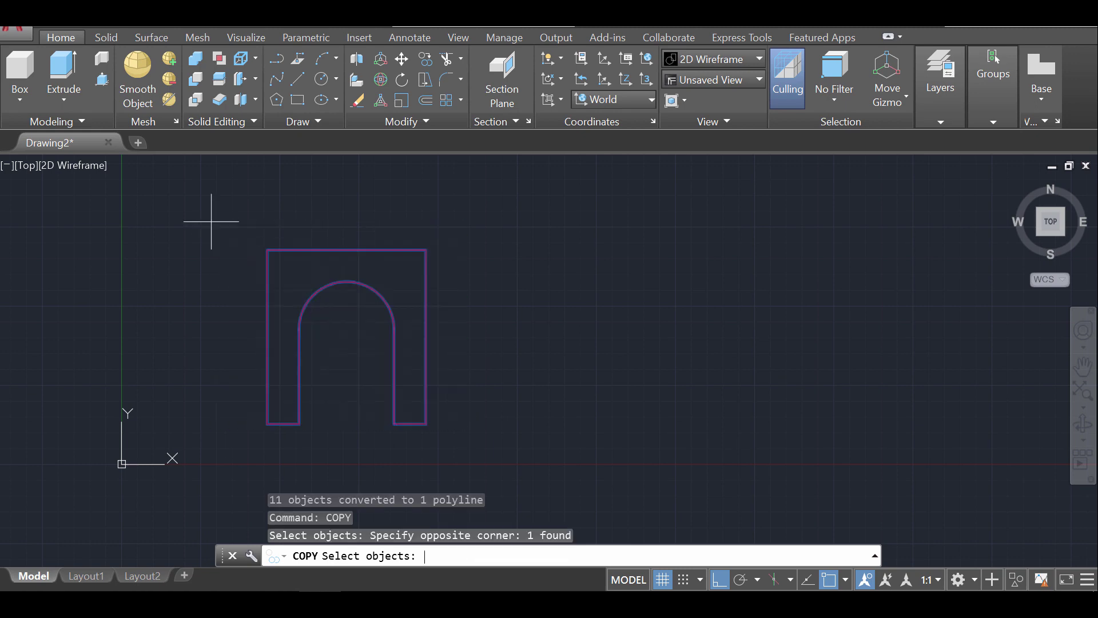
key(Return)
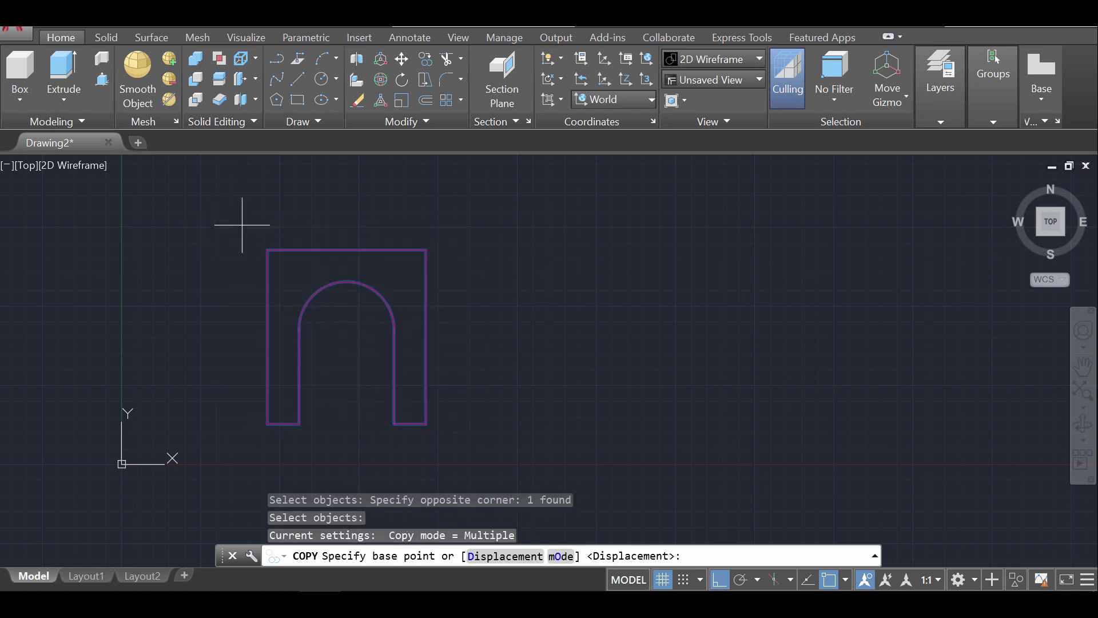
click(267, 424)
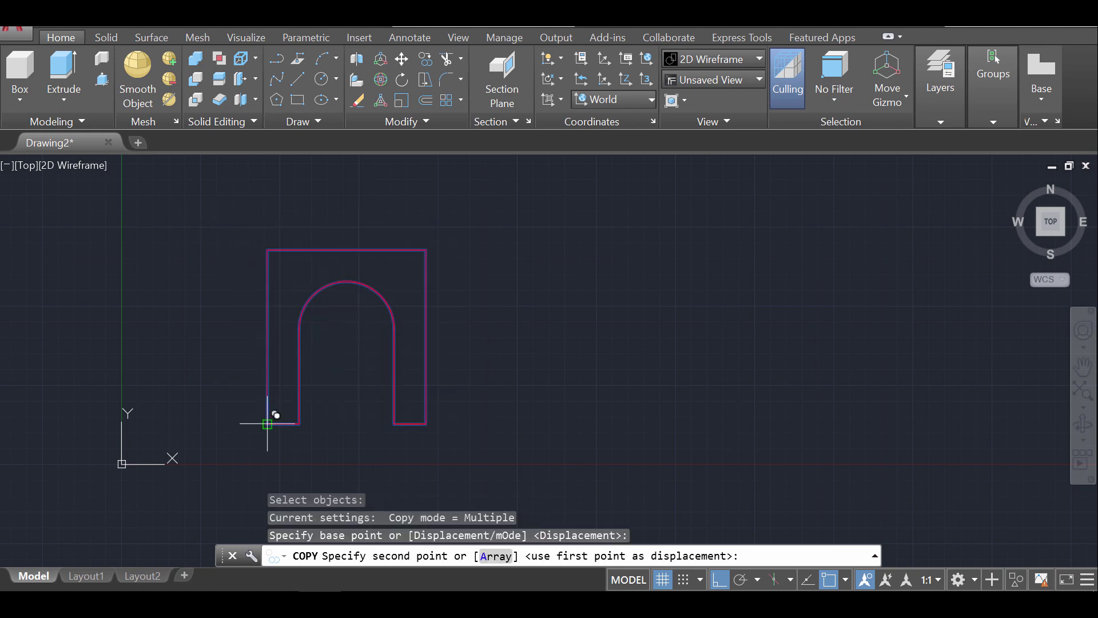
click(426, 424)
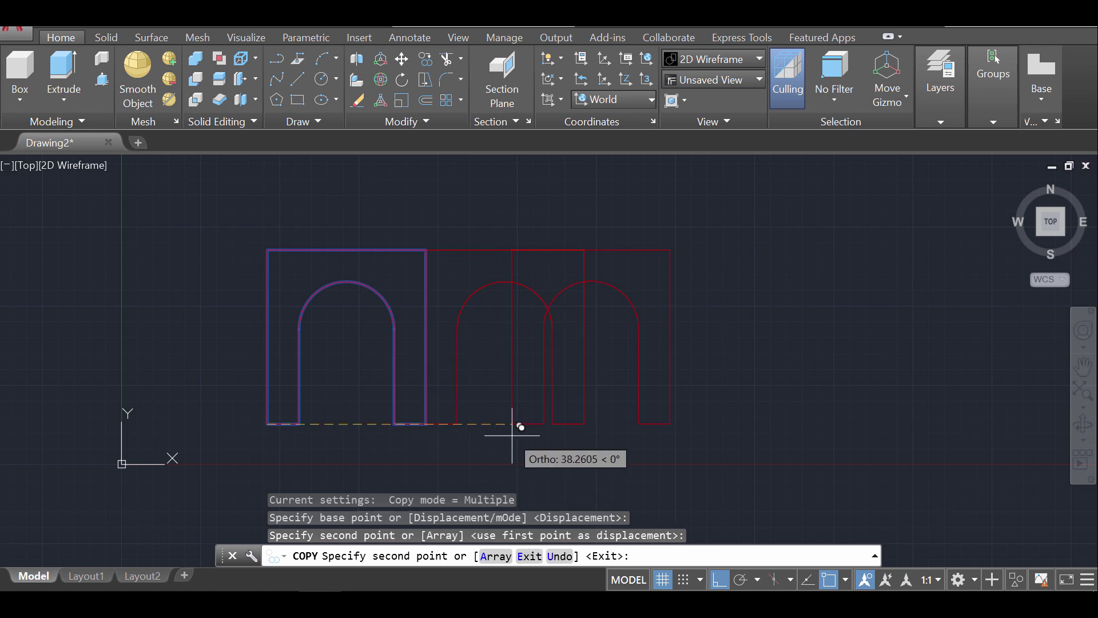
click(584, 424)
click(742, 424)
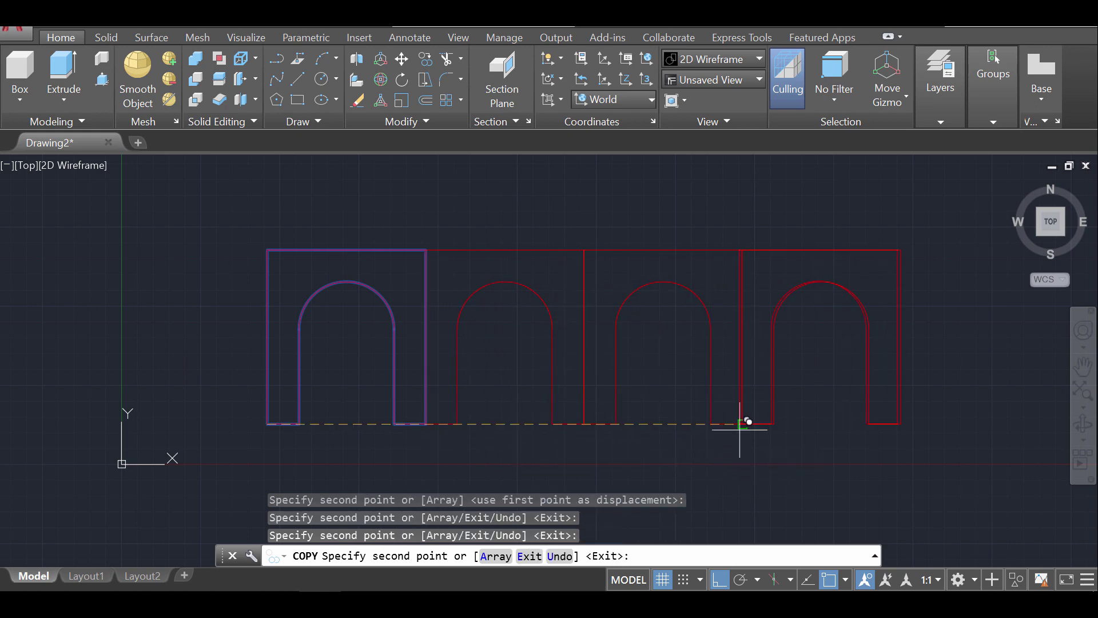
key(Return)
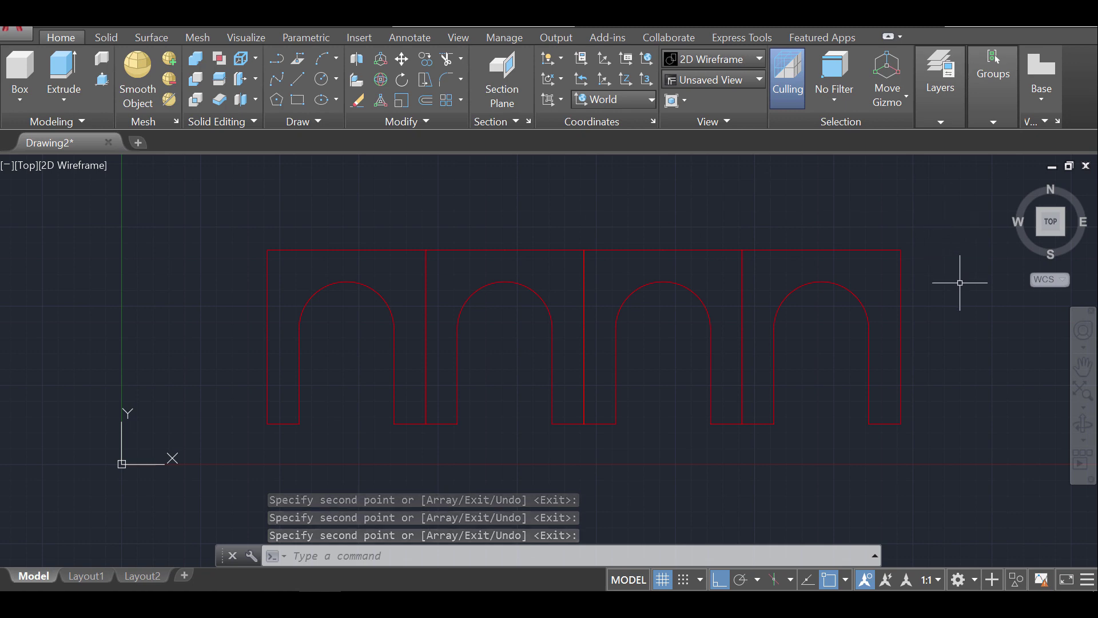
middle_drag(931, 395, 911, 389)
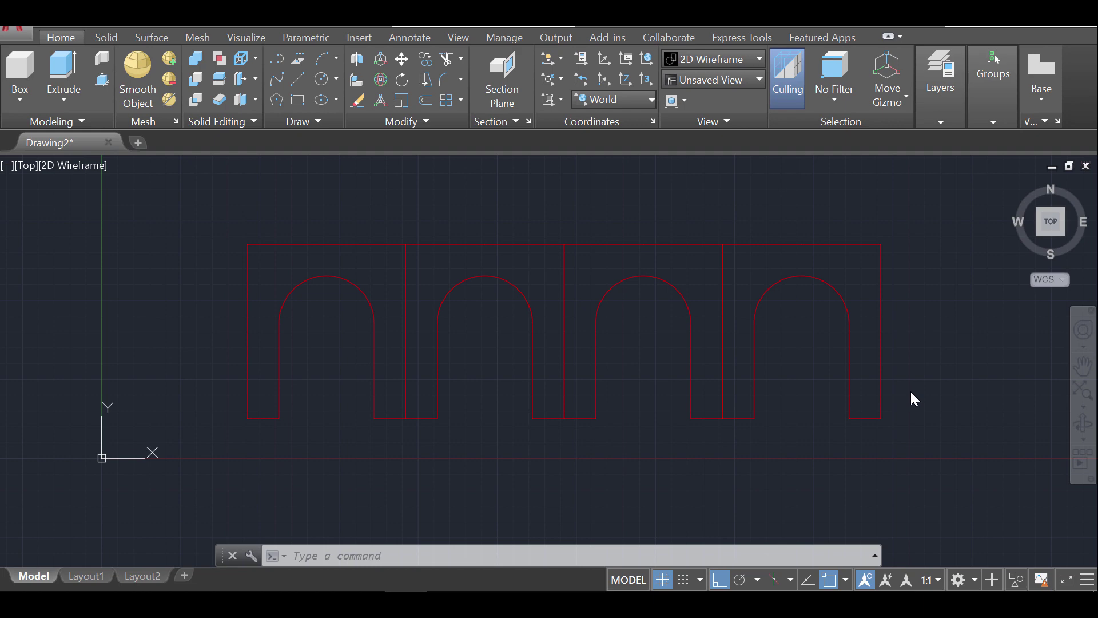
click(967, 577)
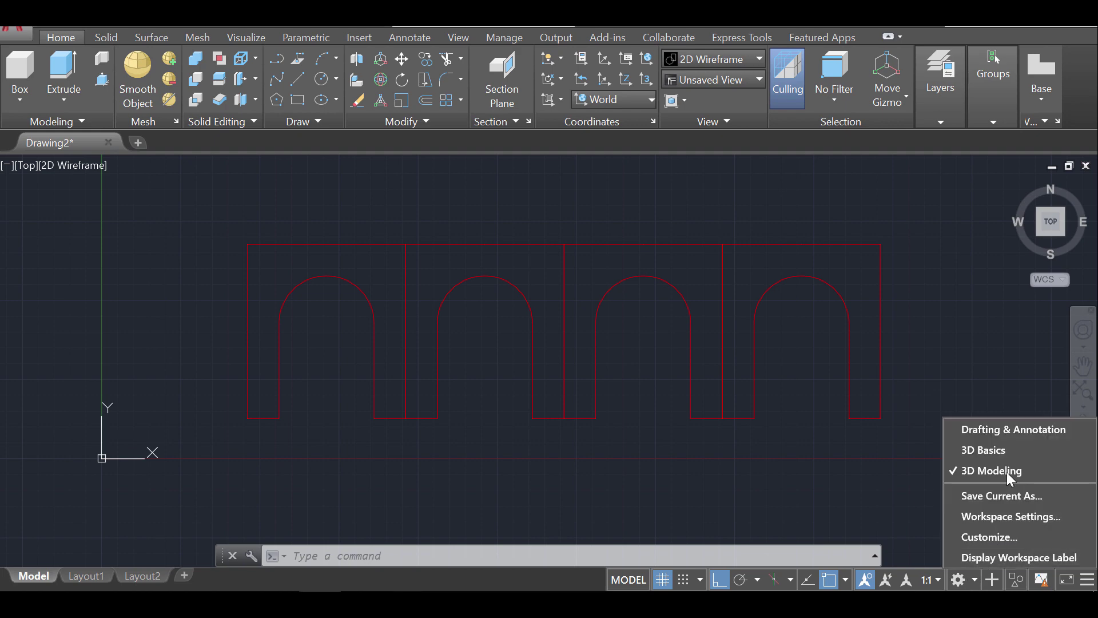
click(949, 332)
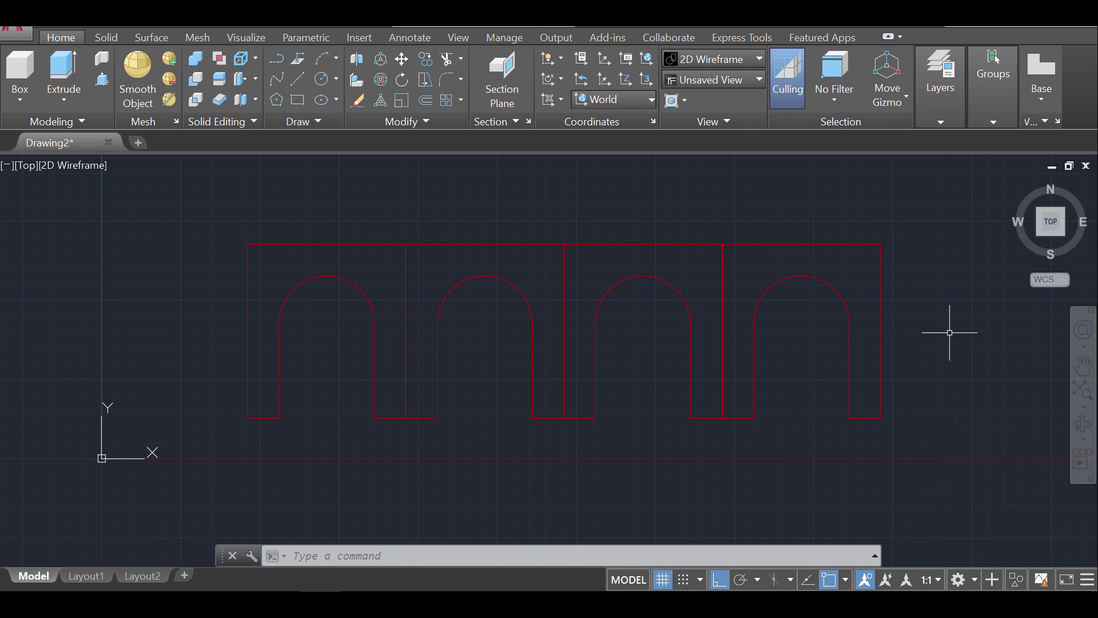
Step: Orbit to a 3D view and extrude all four arch areas upward together with Presspull, picking the height freehand
click(1076, 435)
mouse_move(954, 417)
mouse_down()
mouse_move(939, 404)
mouse_move(942, 337)
mouse_up()
drag(811, 369, 800, 364)
key(Escape)
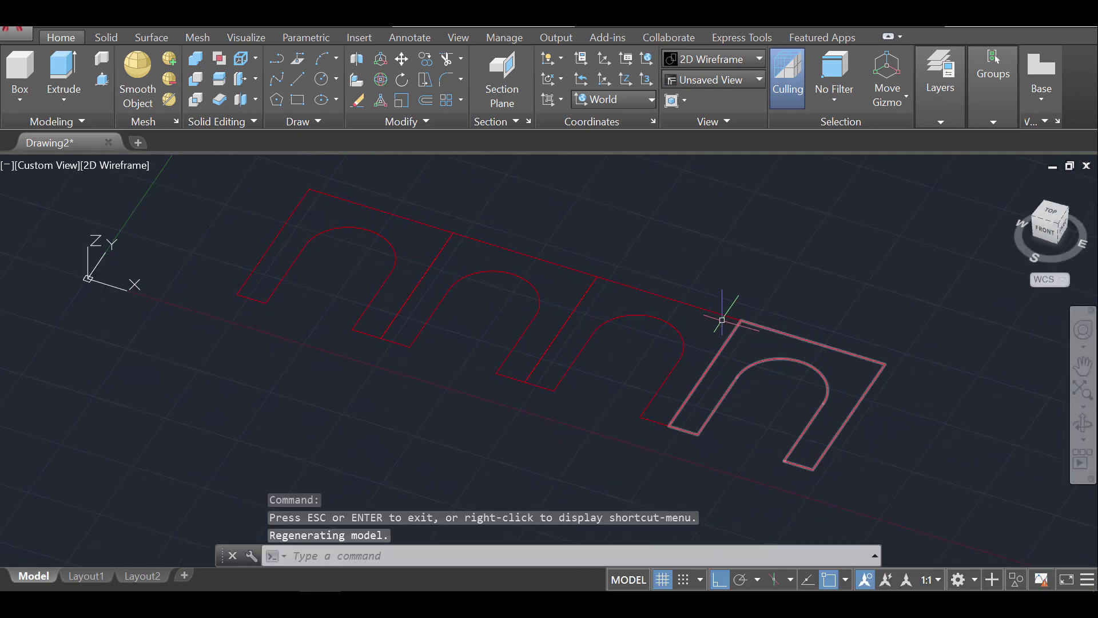
click(103, 79)
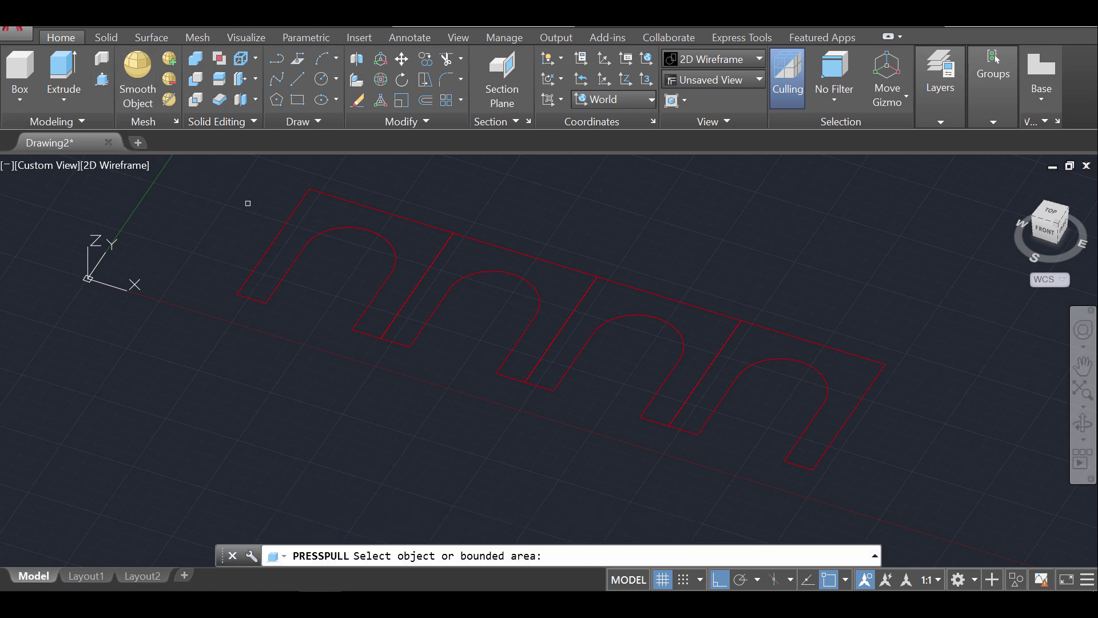
click(317, 211)
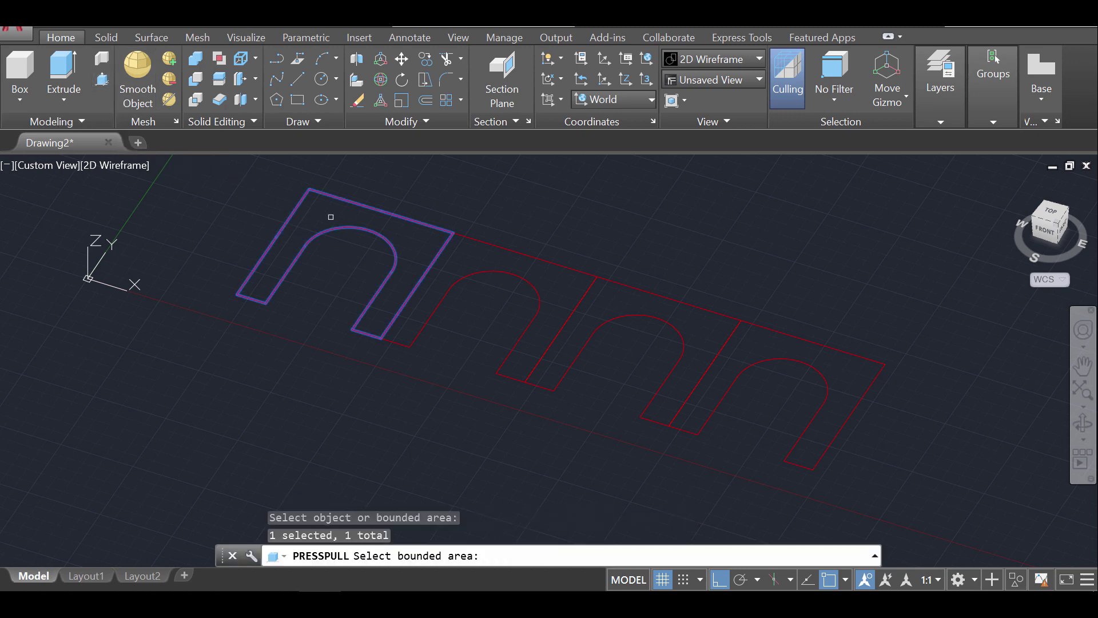
click(572, 274)
click(628, 300)
click(754, 343)
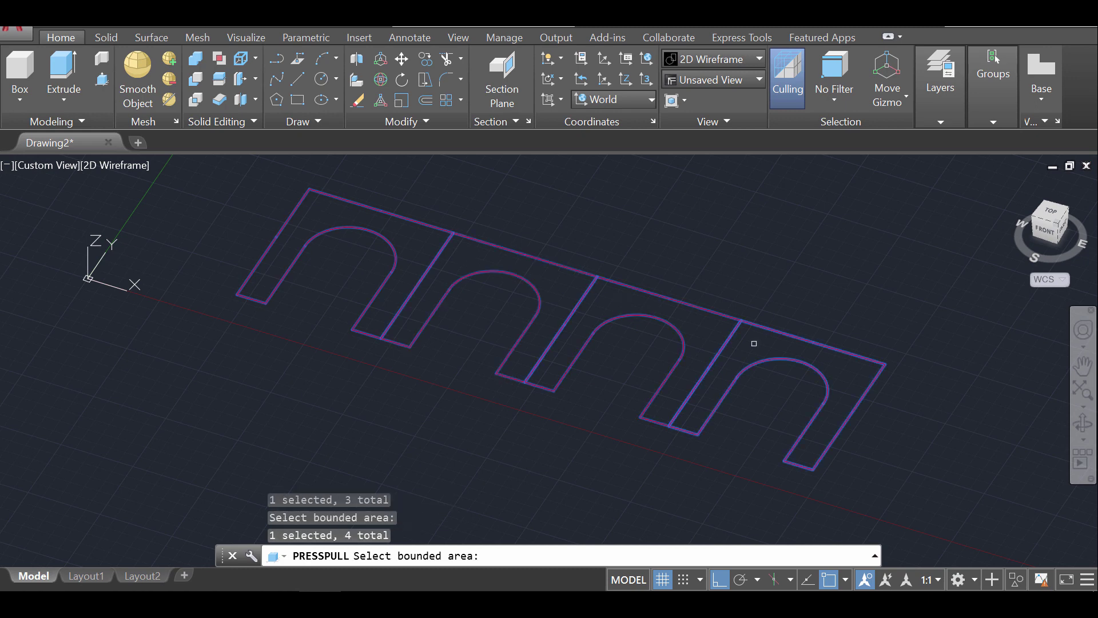
key(Return)
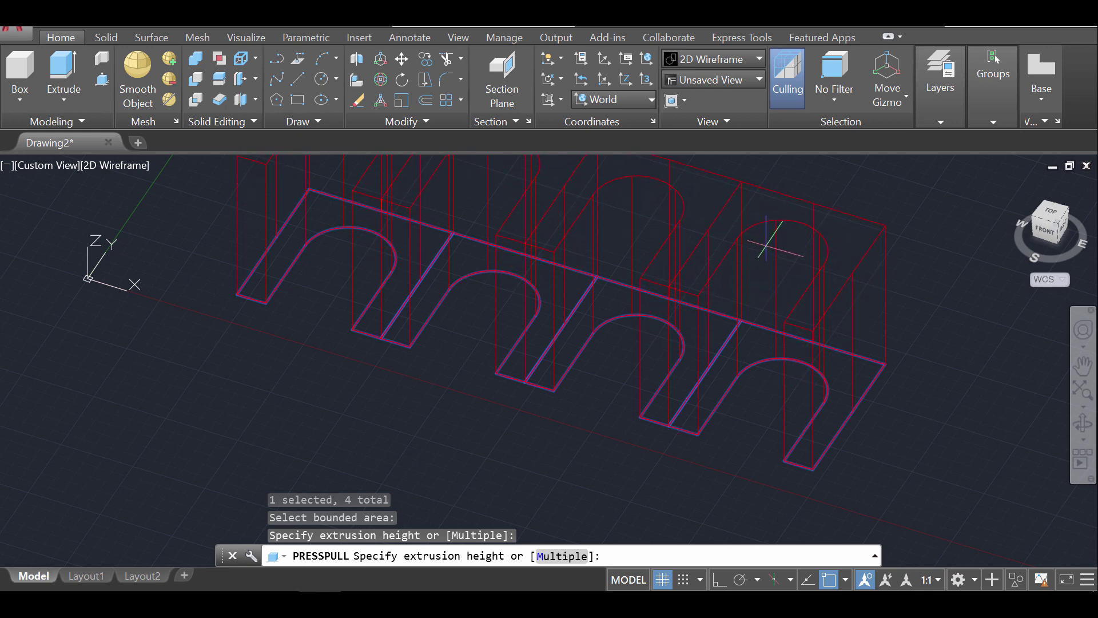
click(766, 239)
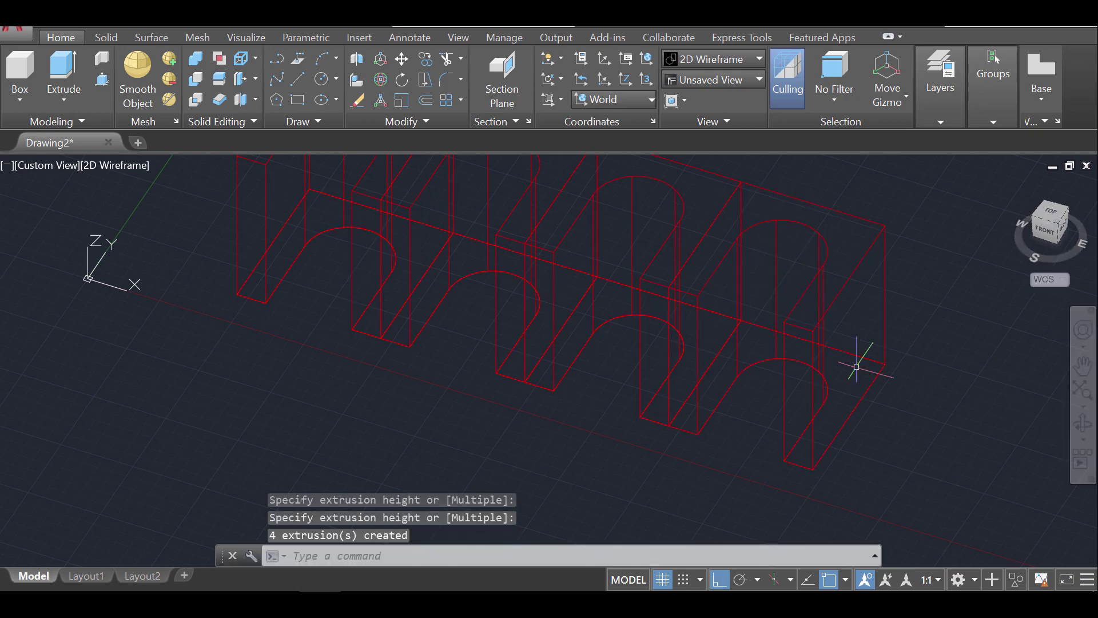
Step: Assign the four extruded arches and their base outlines to the Bridge layer and clear the selection
scroll(606, 297, down, 5)
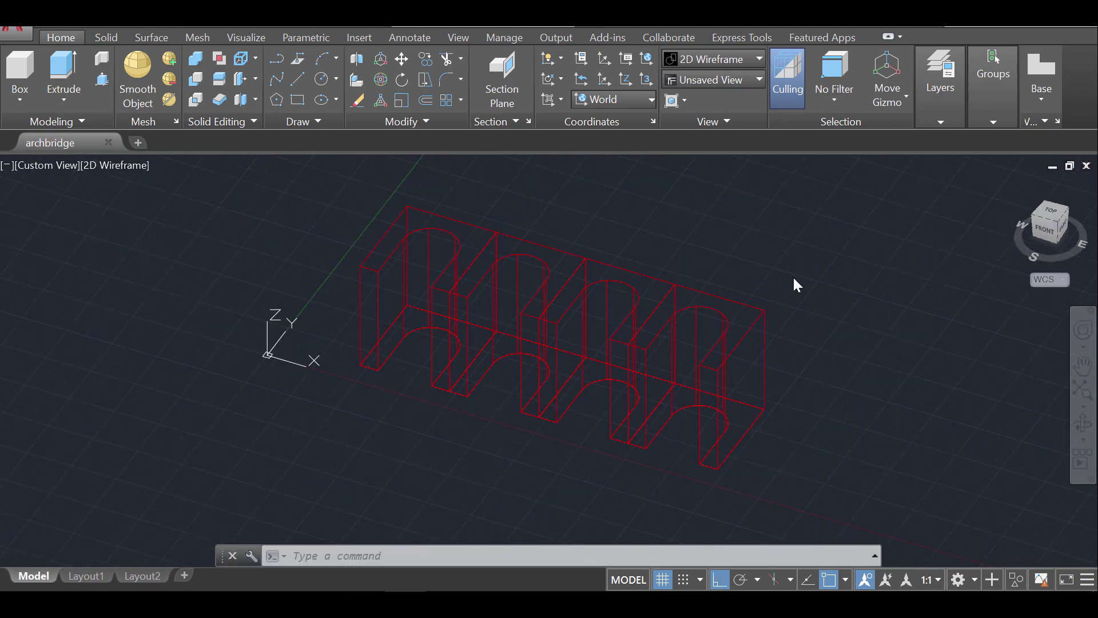
click(816, 465)
click(330, 184)
click(949, 121)
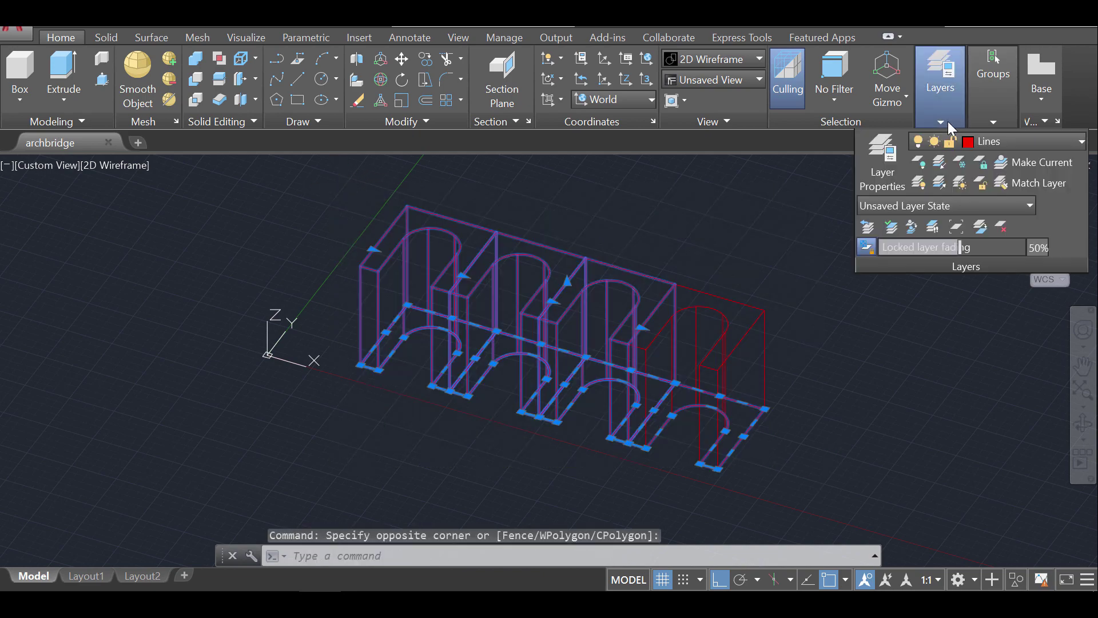
click(1021, 140)
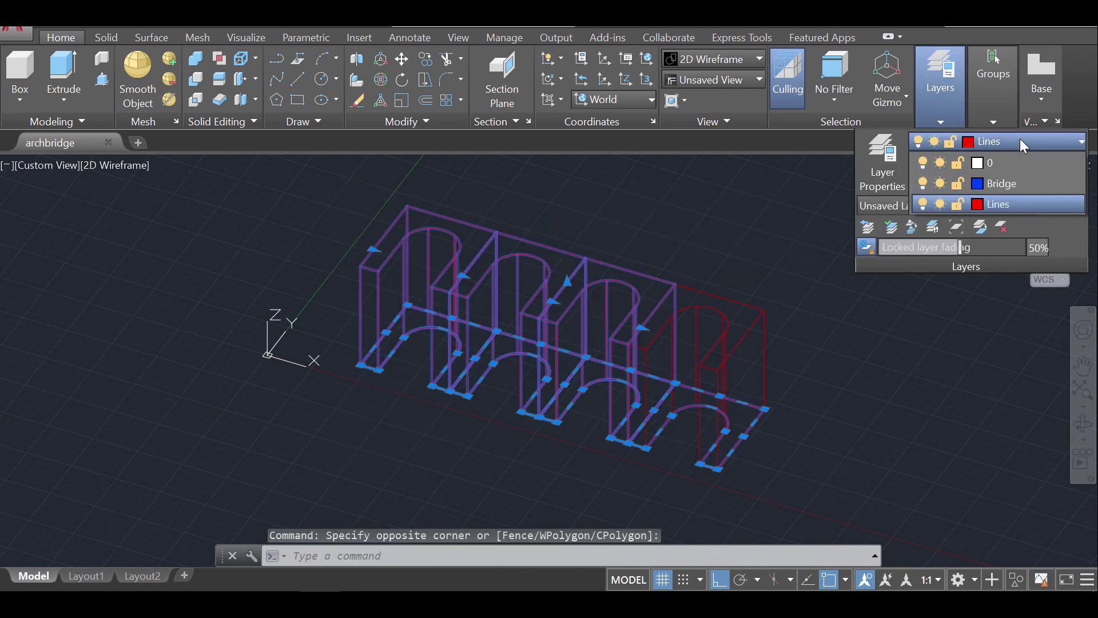
click(1026, 183)
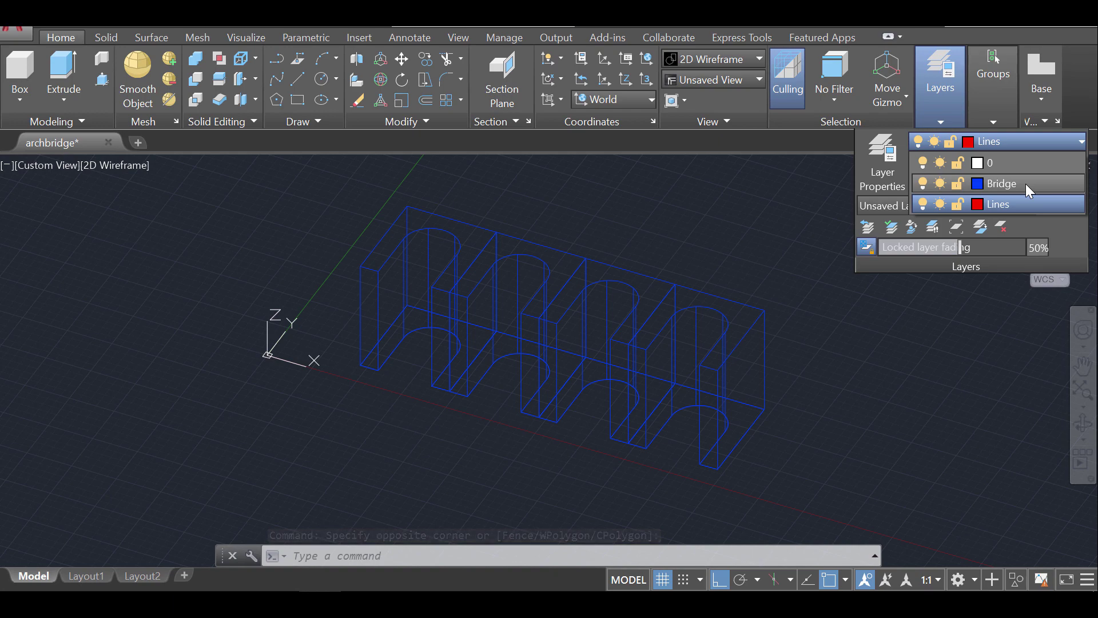
click(1026, 183)
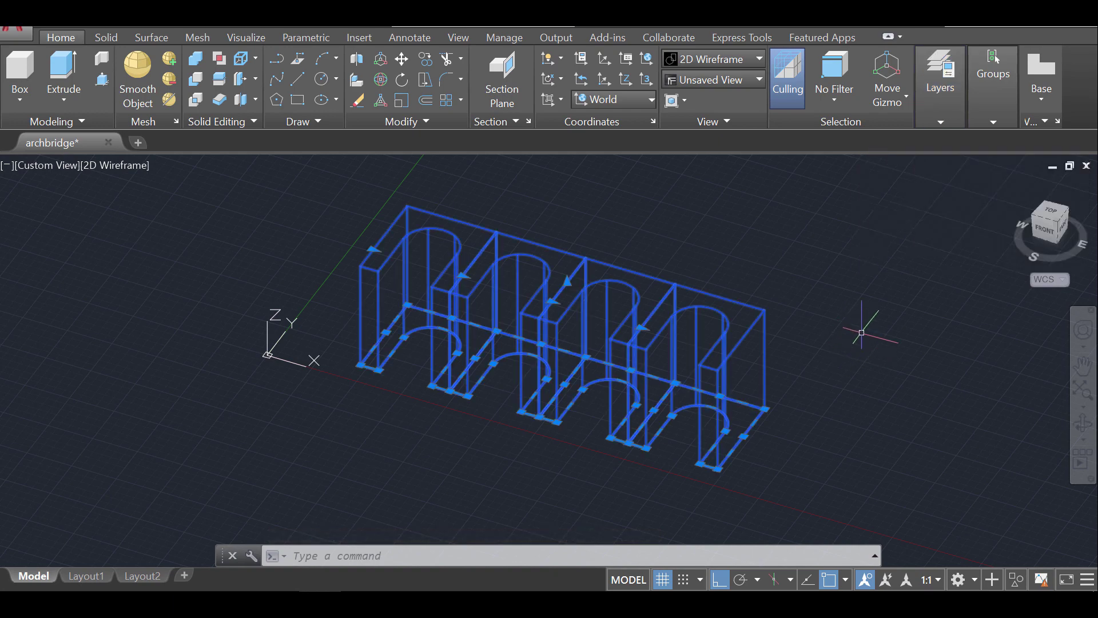
click(849, 356)
key(Escape)
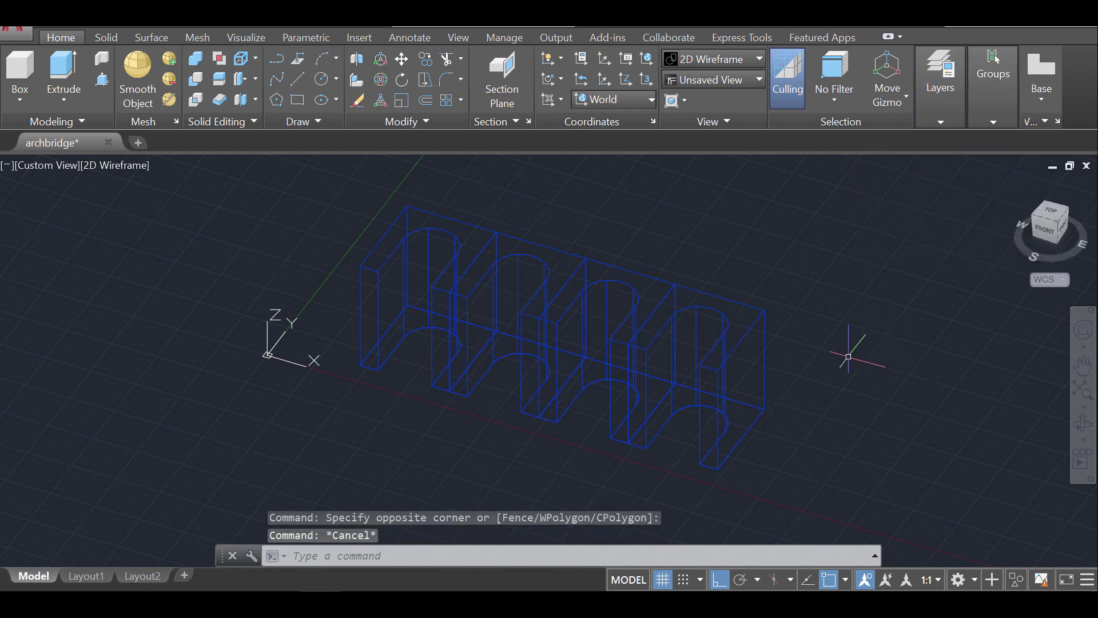
click(940, 121)
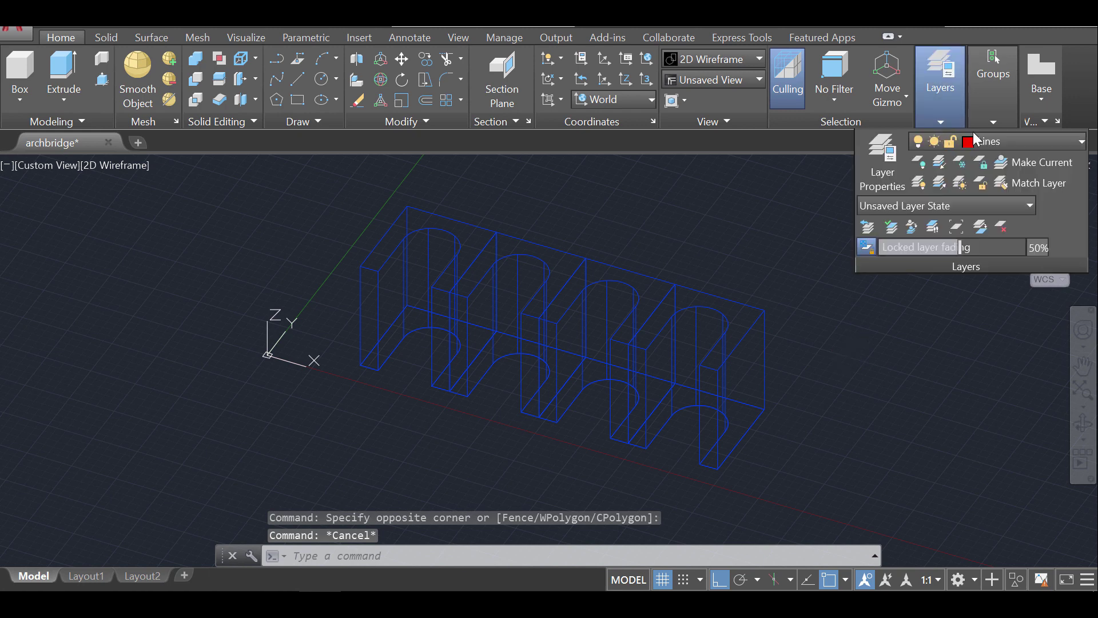
key(Escape)
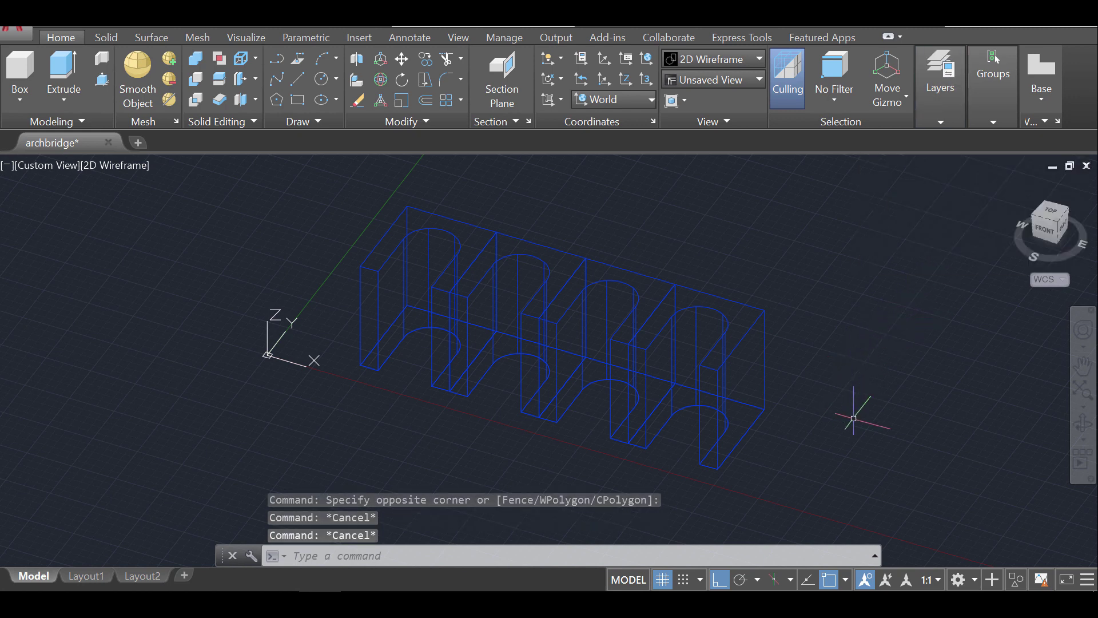
Step: Draw a 5-unit line outward in the Y direction from the lower outer corner at the end of the arch row farthest from the origin
click(1083, 423)
drag(895, 396, 688, 412)
key(Escape)
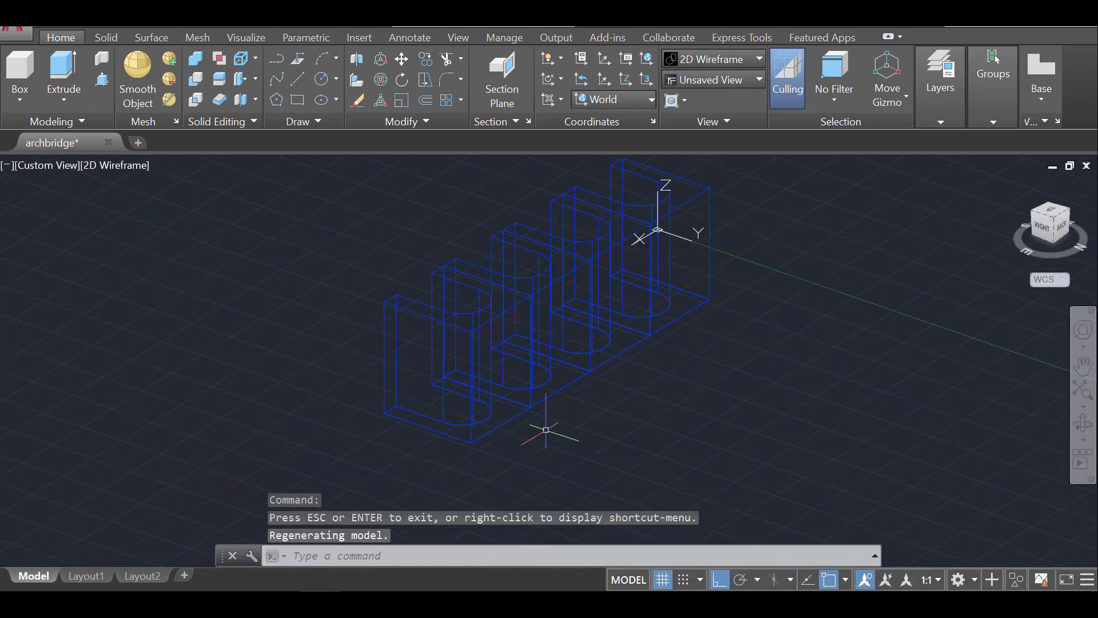
text(list)
key(Return)
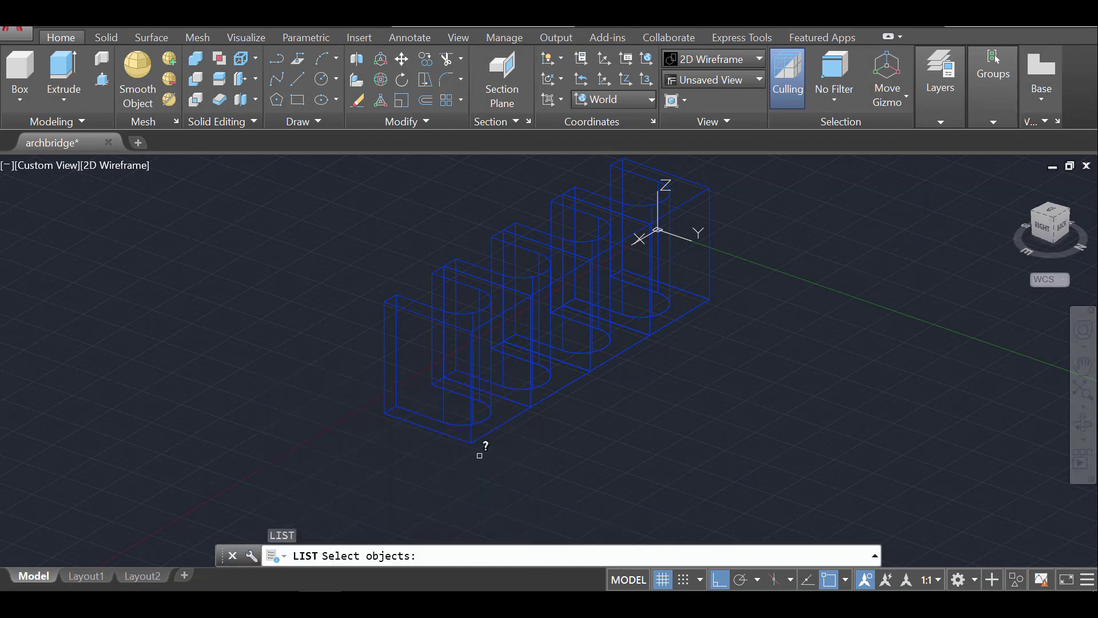
key(Escape)
text(l)
key(Return)
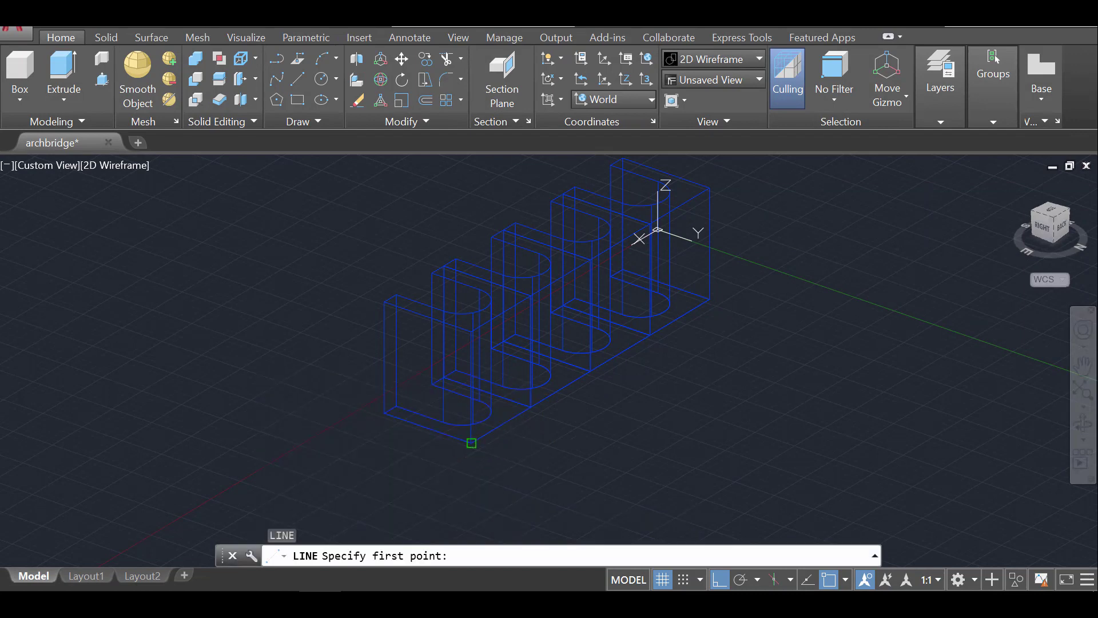
click(471, 443)
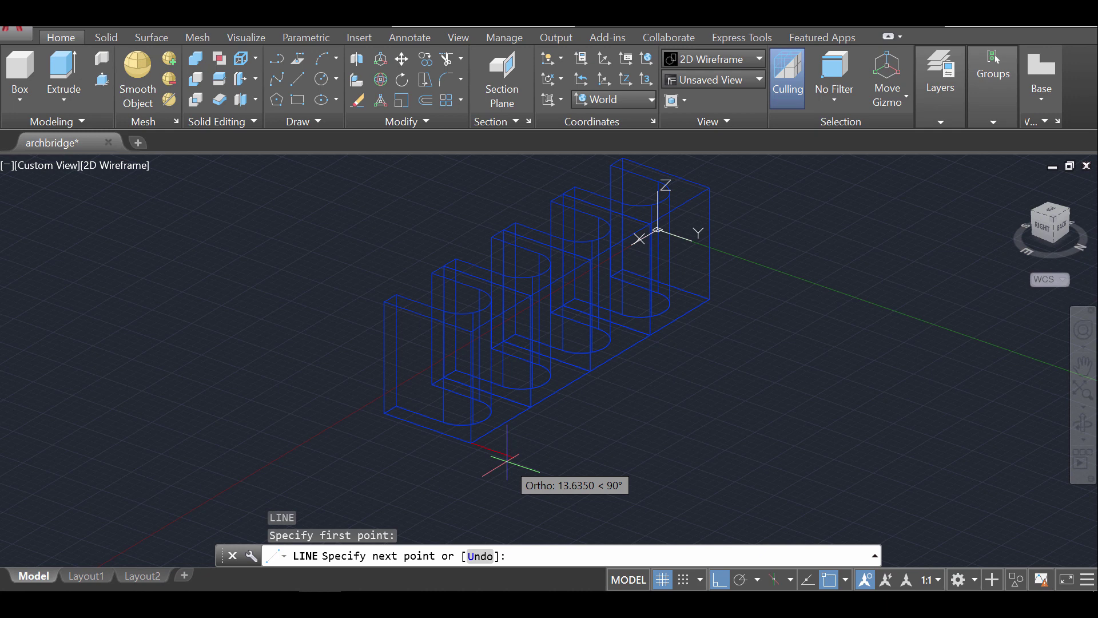
text(5)
key(Return)
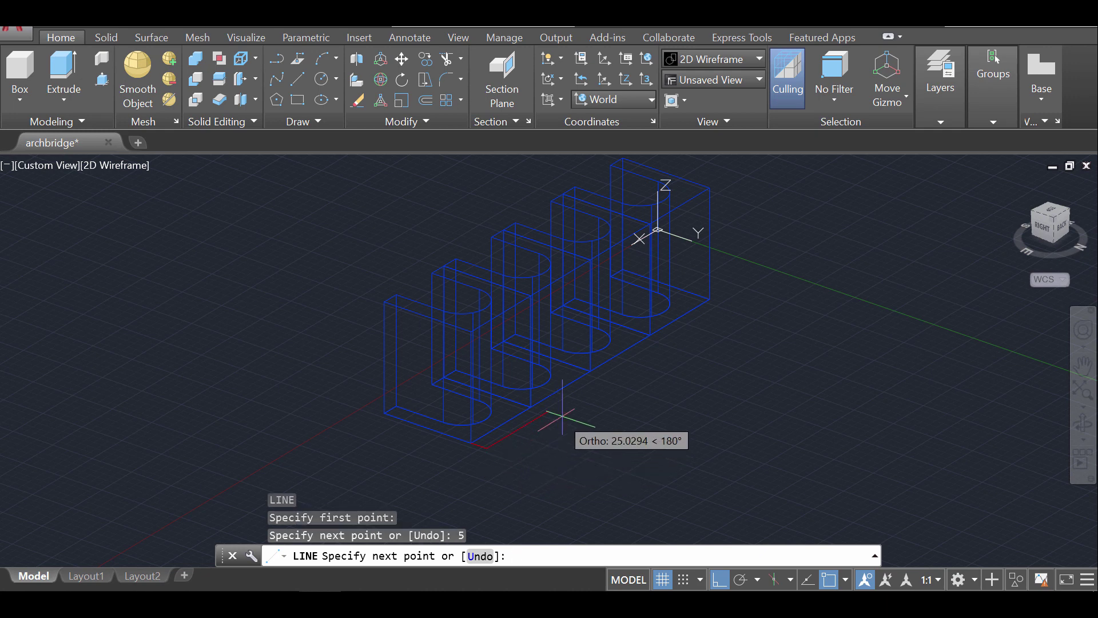
key(Return)
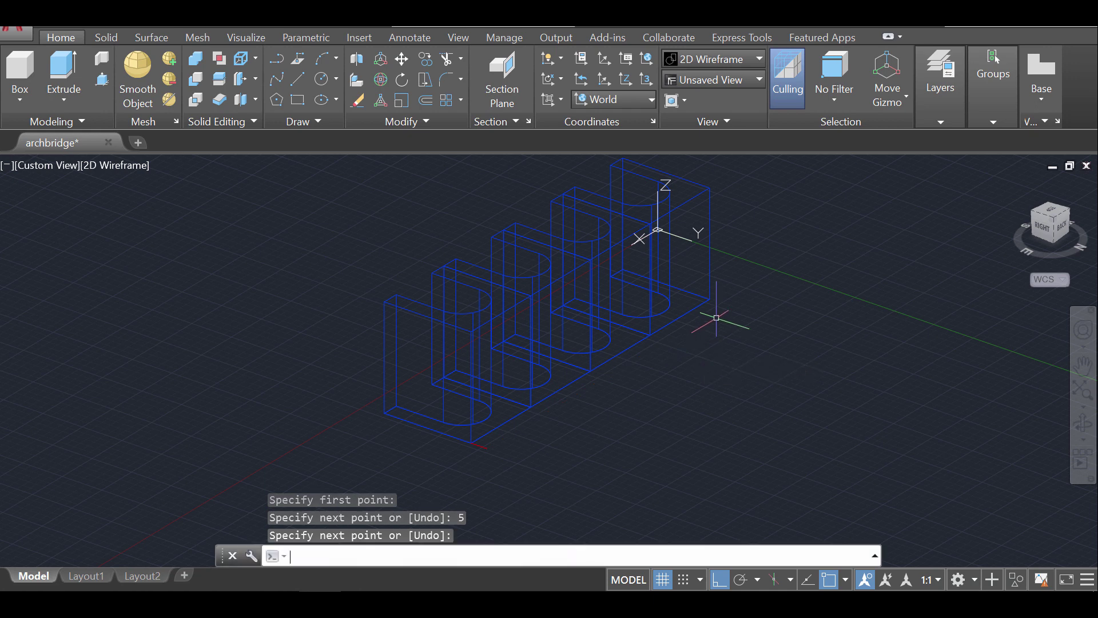
Step: Complete the lower side rectangle with a 5-unit line at the opposite end, a long outer line, and a line along the bridge's bottom edge
key(Return)
click(712, 304)
text(5)
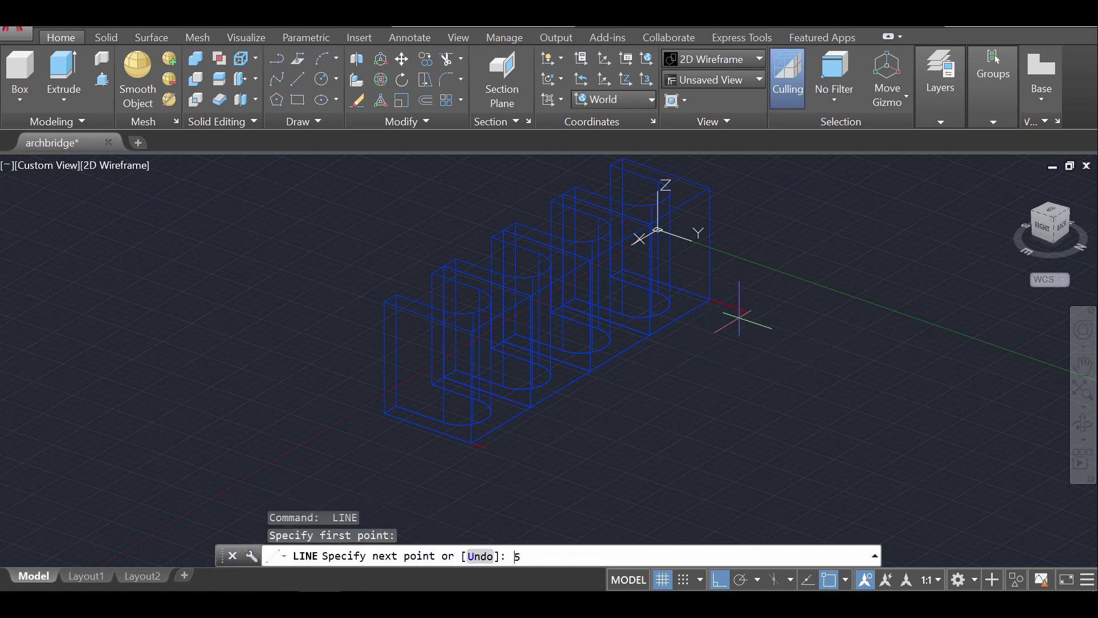
key(Return)
click(484, 445)
key(Return)
key(Return)
click(484, 444)
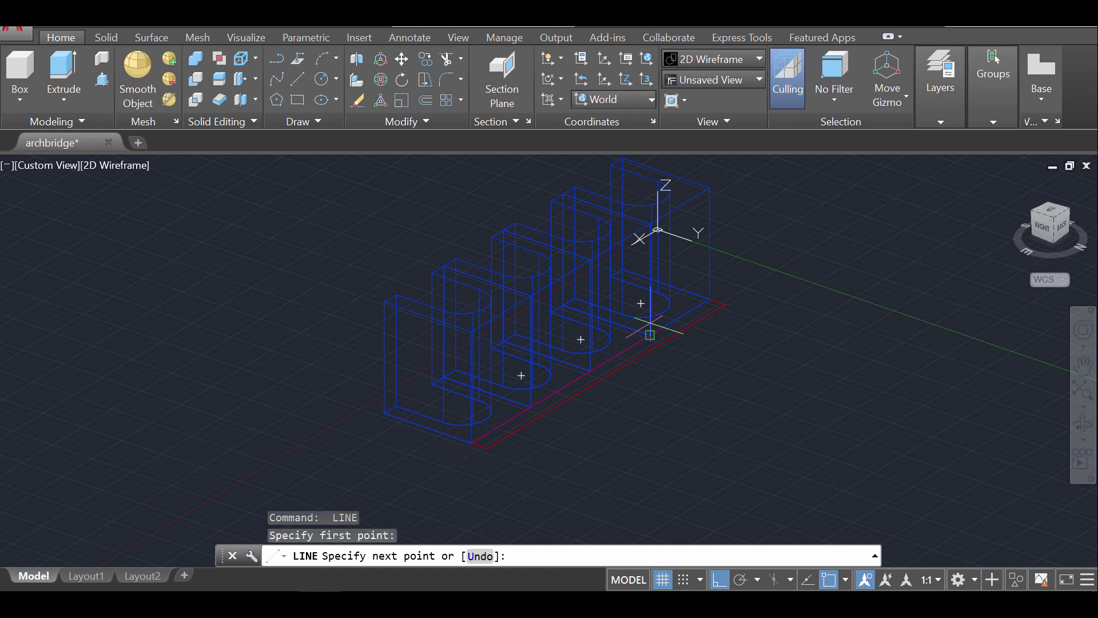
click(710, 301)
key(Return)
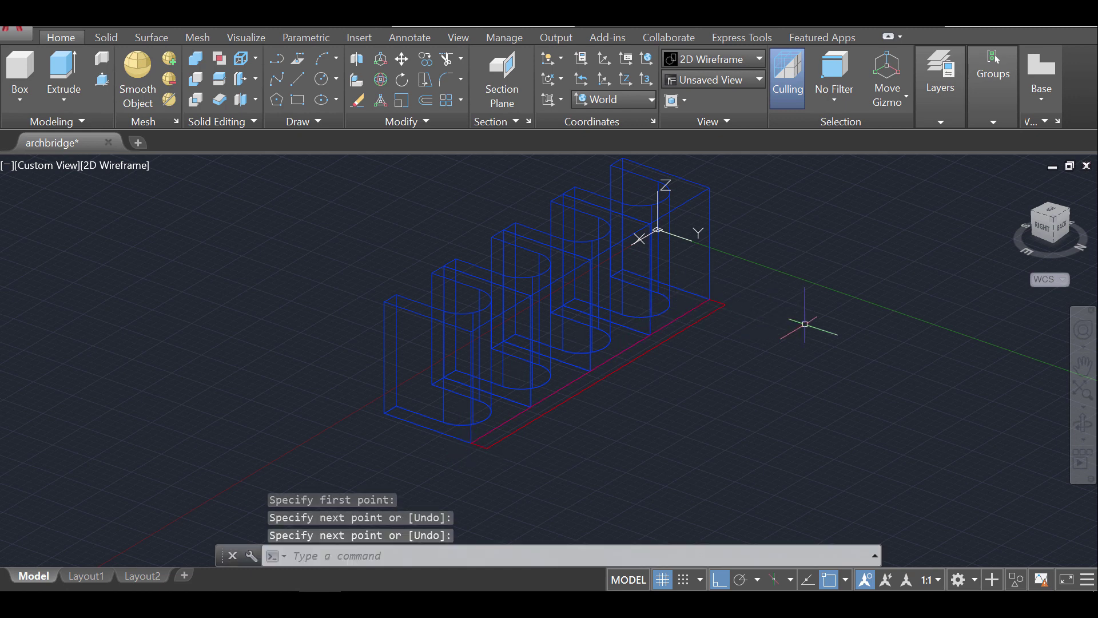
Step: Draw a 5-unit line outward in the Y direction from the bridge's upper outer corner at the end farthest from the origin
key(Return)
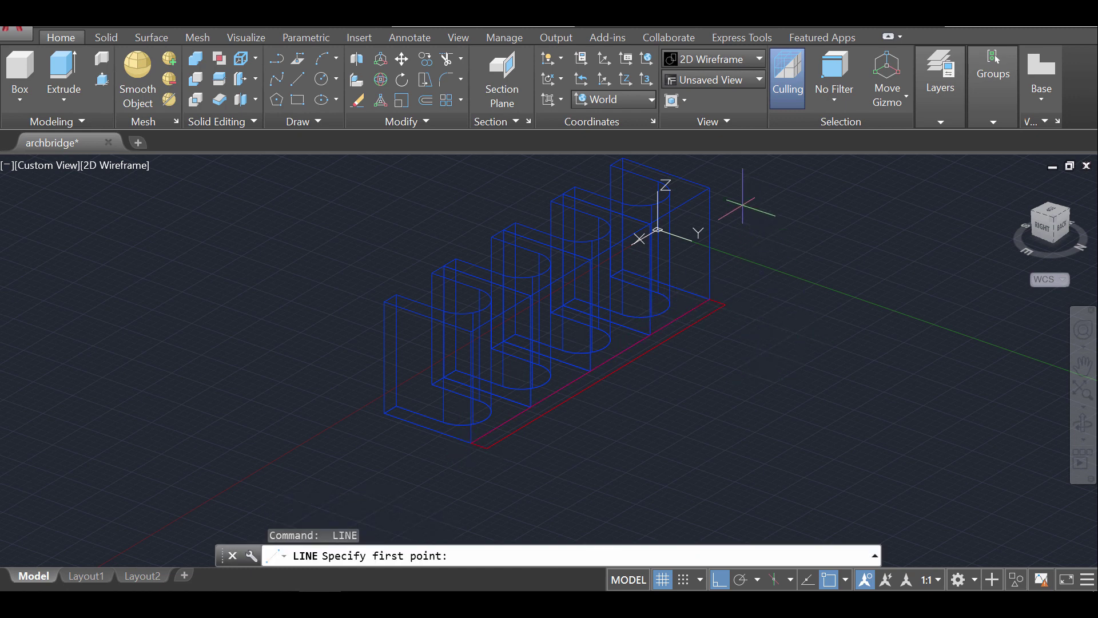
click(1083, 425)
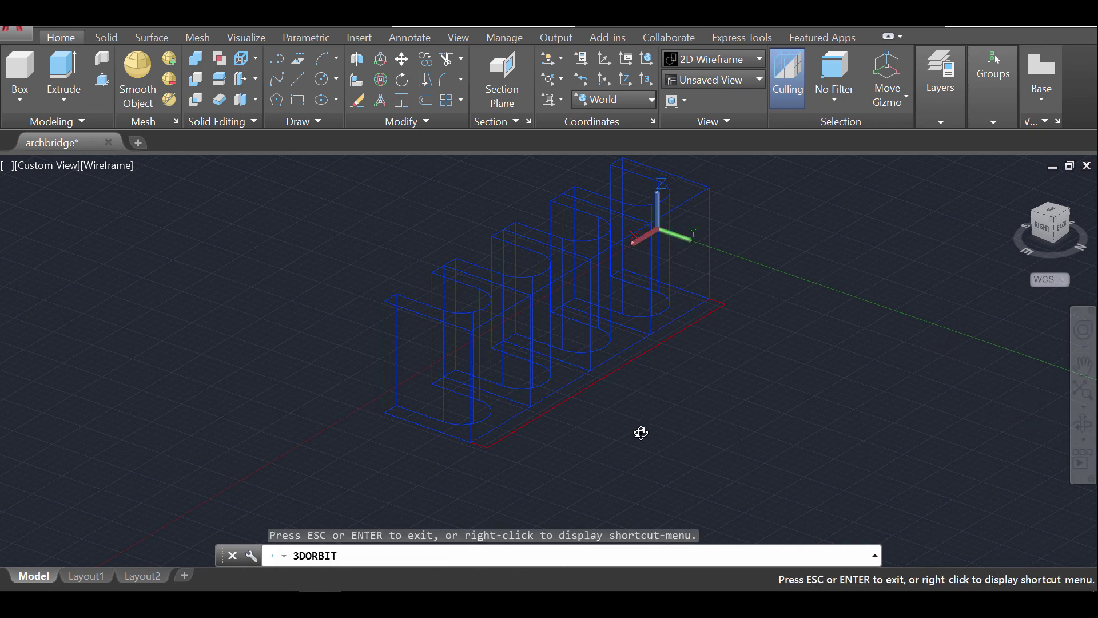
drag(616, 425, 761, 429)
middle_drag(669, 326, 643, 369)
key(Escape)
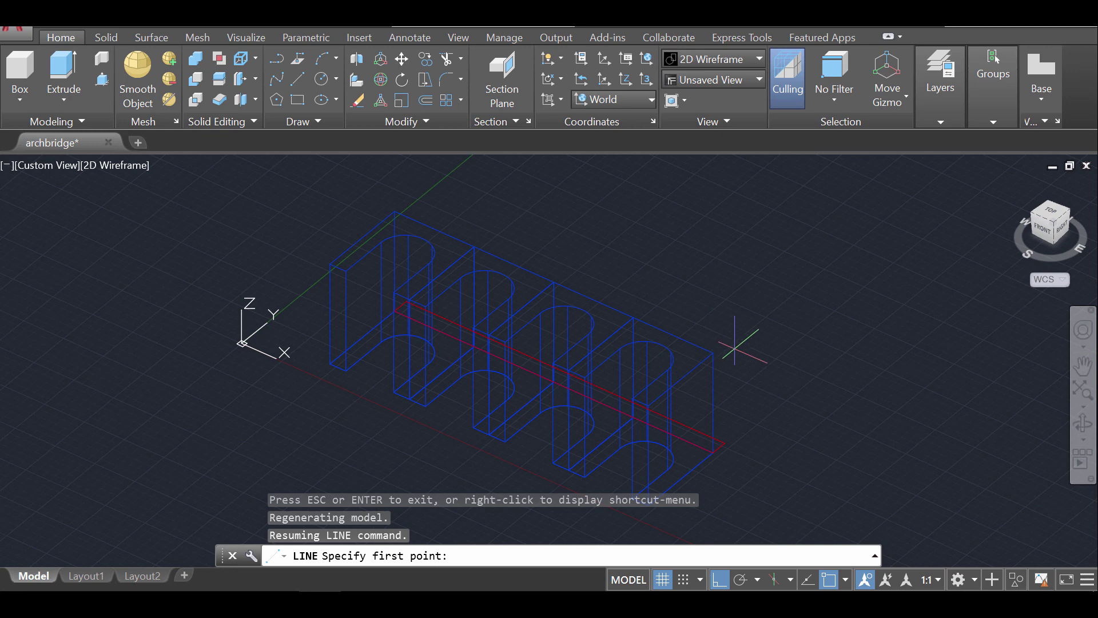
text(l)
key(Return)
click(712, 351)
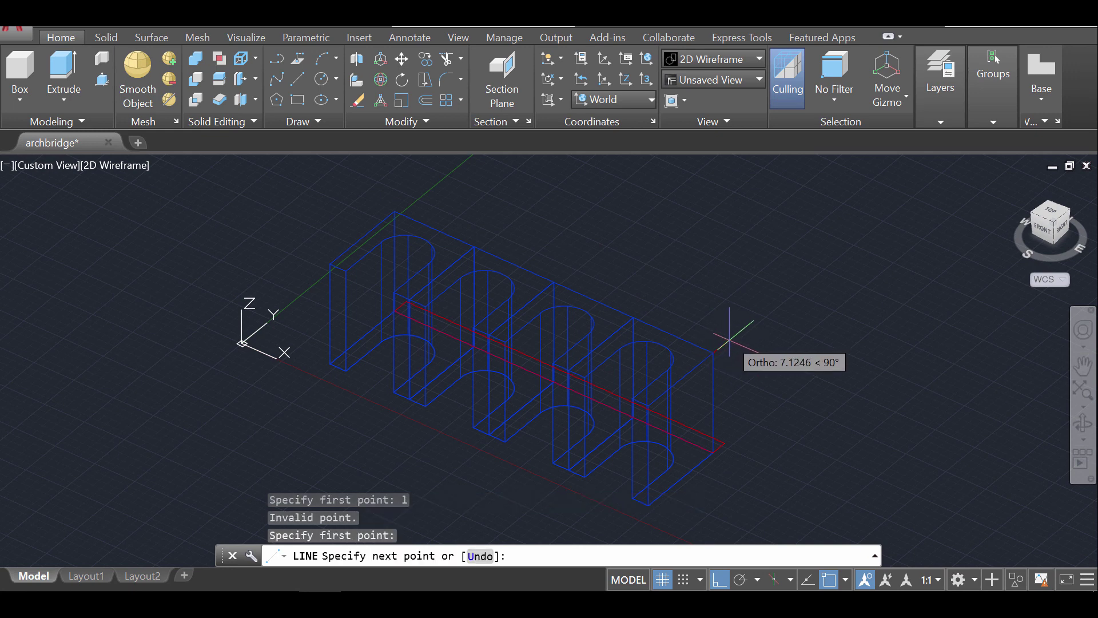
text(8)
key(Return)
key(Return)
Step: Draw a 5-unit line outward in the Y direction from the bridge's upper outer corner at the end nearest the origin
key(Return)
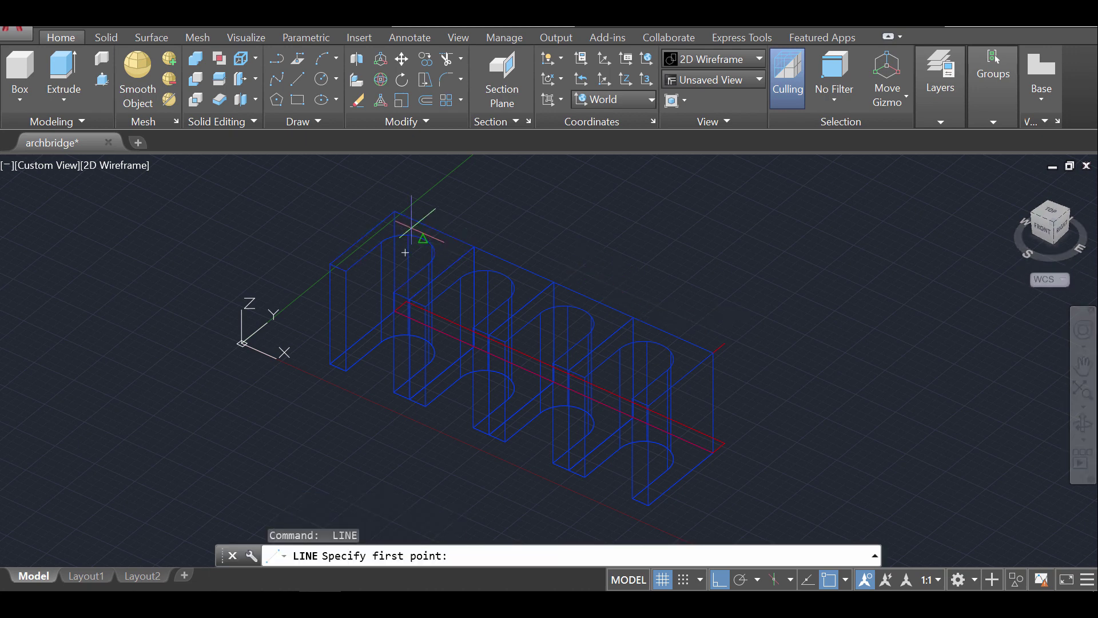
click(395, 212)
text(5)
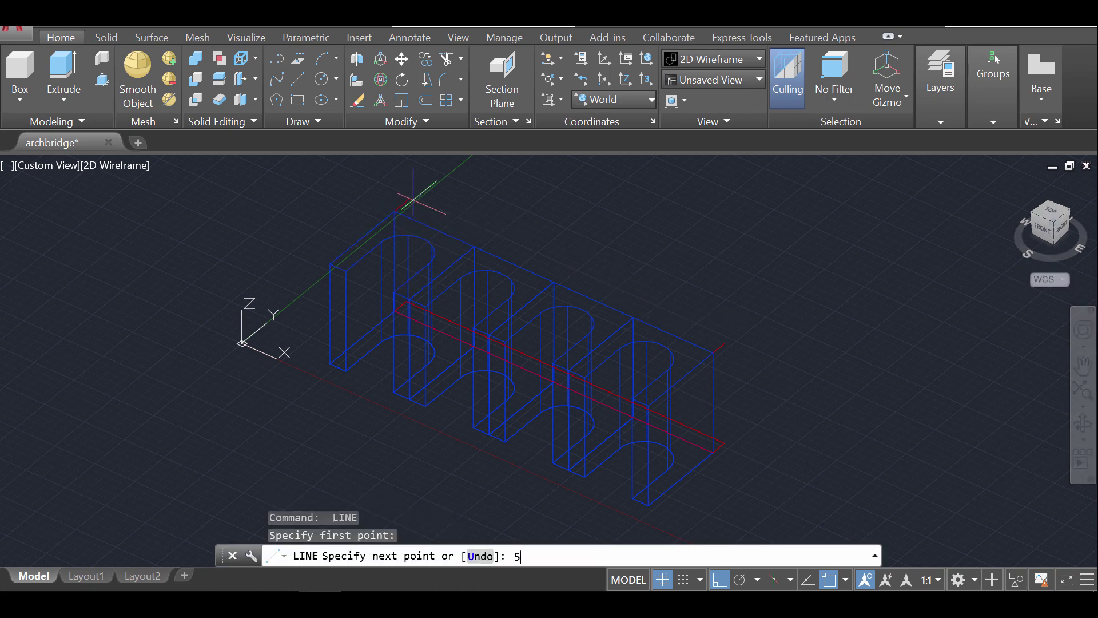
key(Return)
key(Return)
Step: Close the upper side rectangle with a long line between the outer ends and another along the bridge's top edge
key(Return)
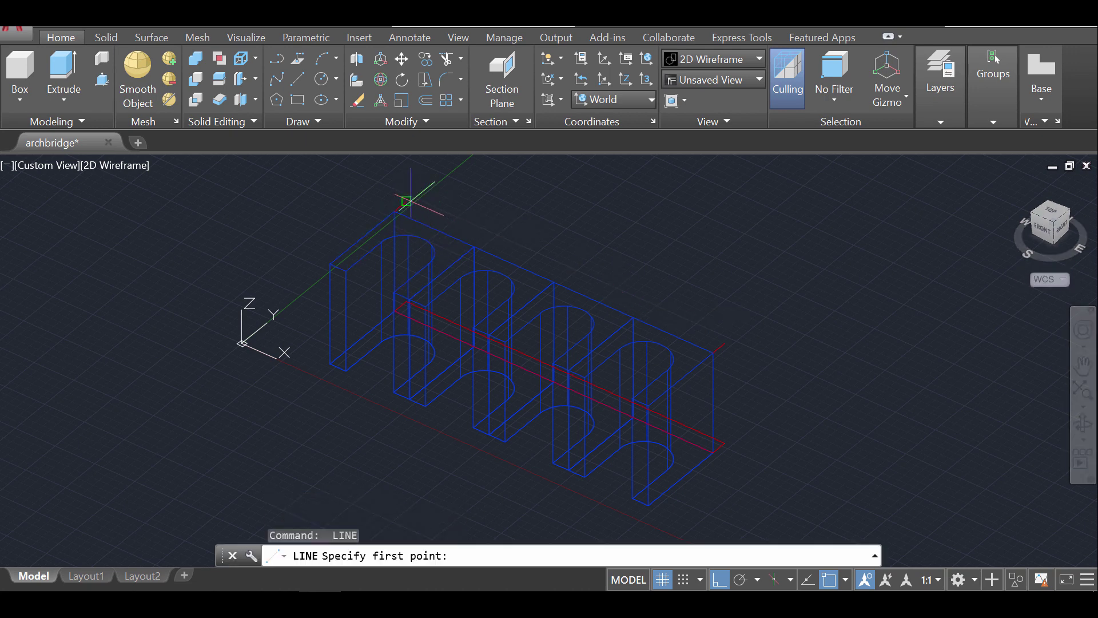
click(407, 202)
click(723, 343)
key(Return)
key(Return)
click(722, 344)
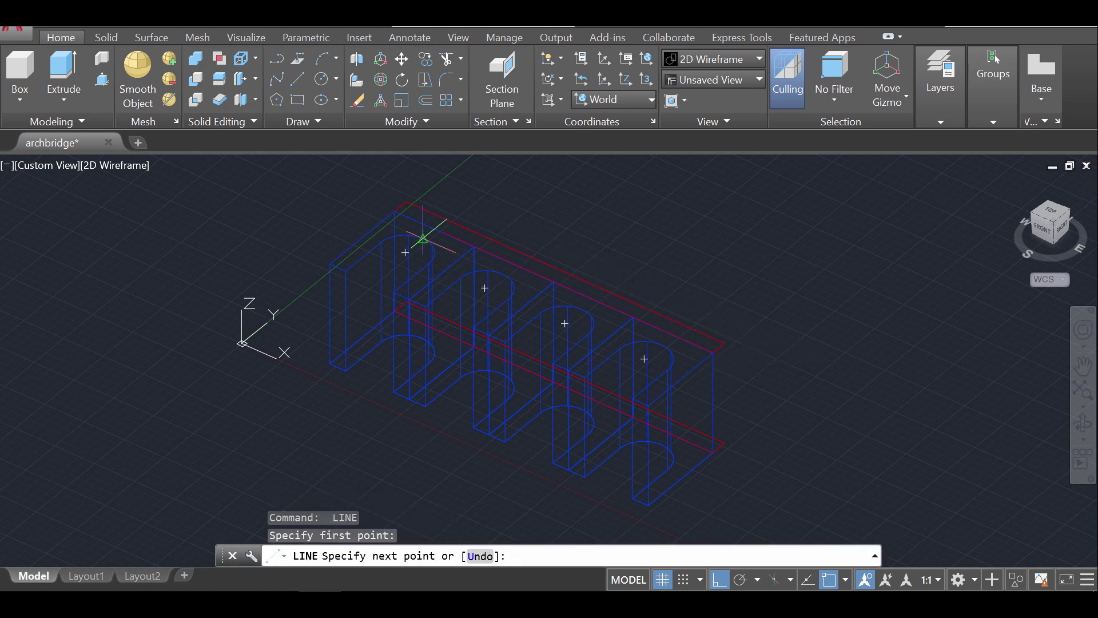
click(395, 210)
key(Return)
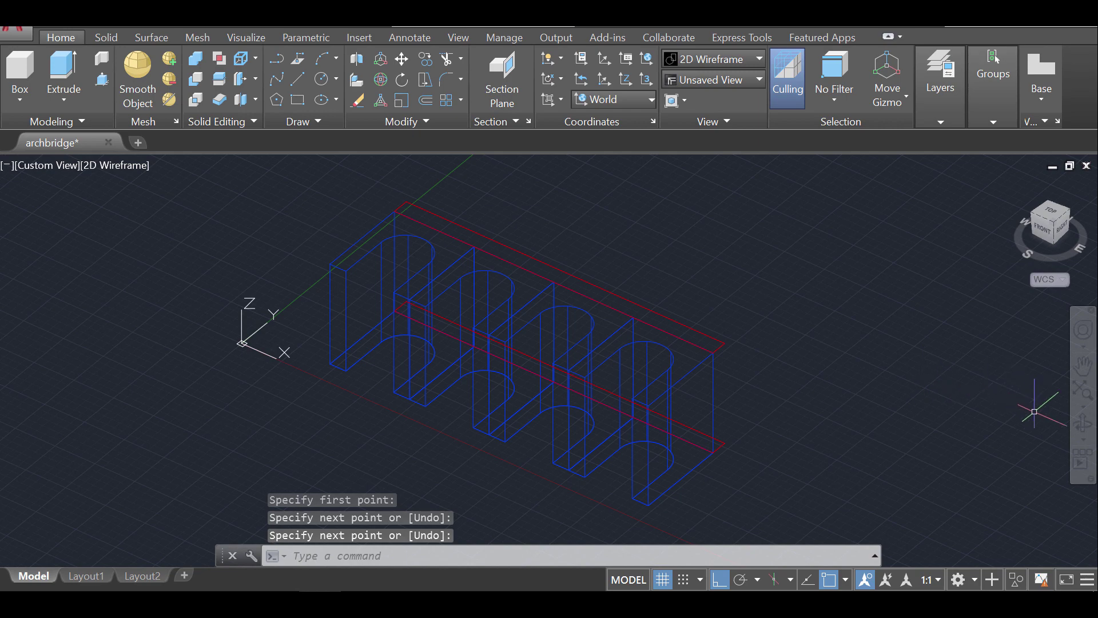
Step: Turn off the Bridge layer so only the two red side rectangles are displayed
click(1076, 427)
drag(822, 418, 870, 347)
key(Escape)
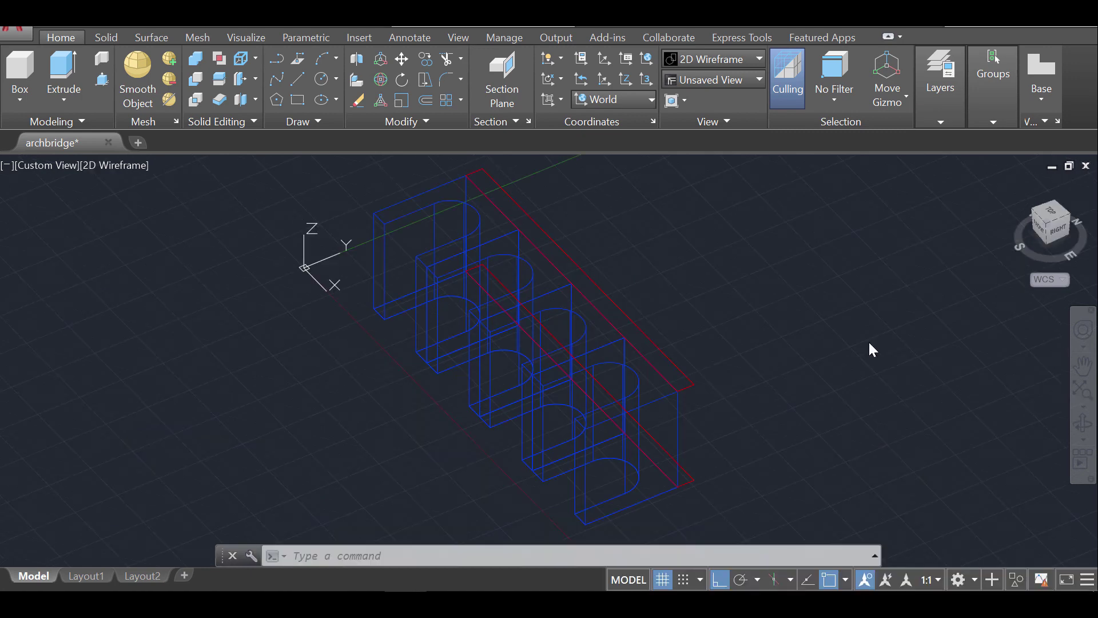
click(944, 71)
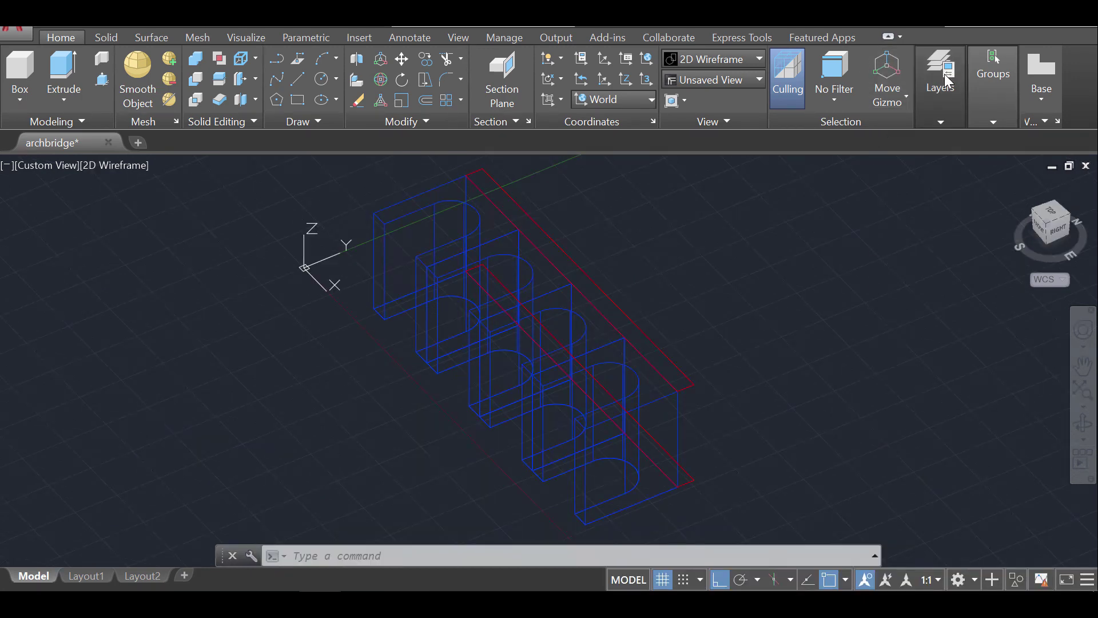
click(1018, 142)
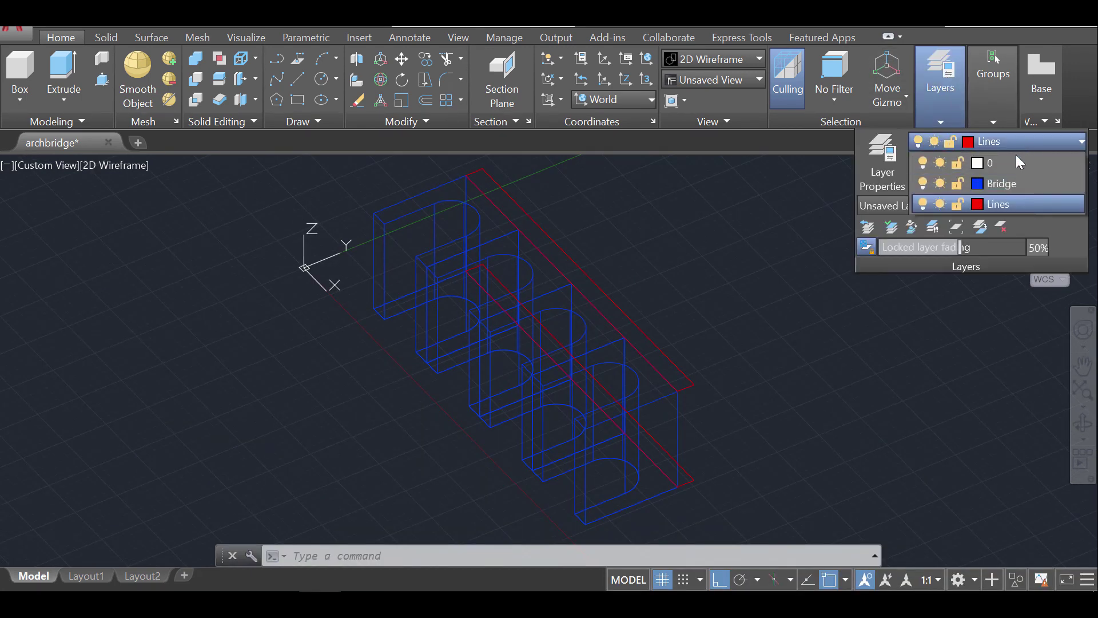
click(922, 183)
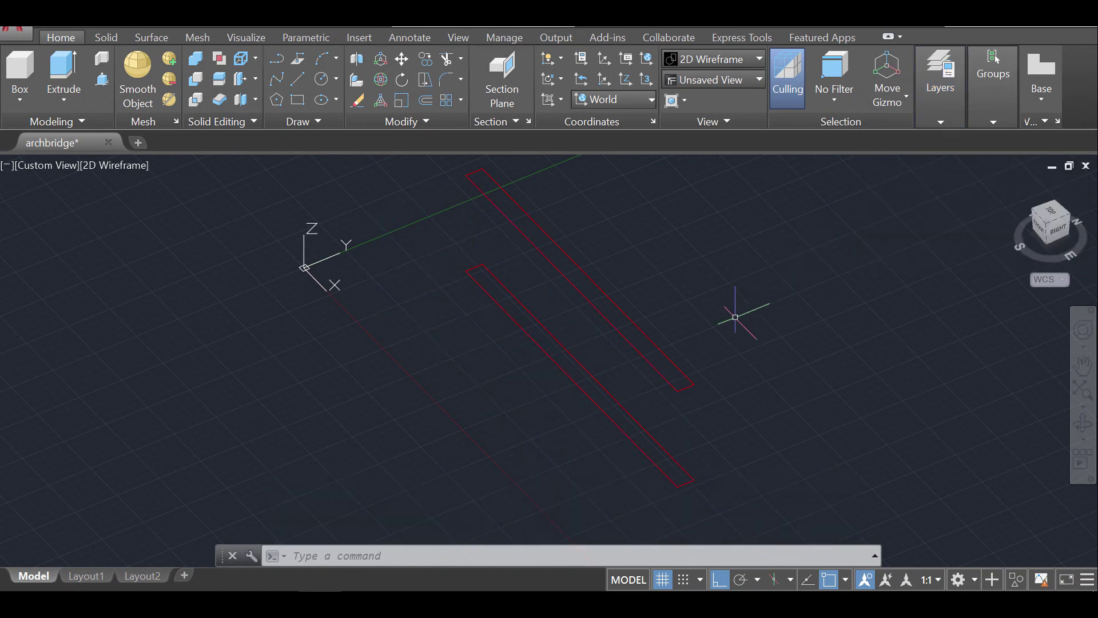
Step: Join the four lines of the upper side rectangle into one closed polyline
text(jo)
key(Return)
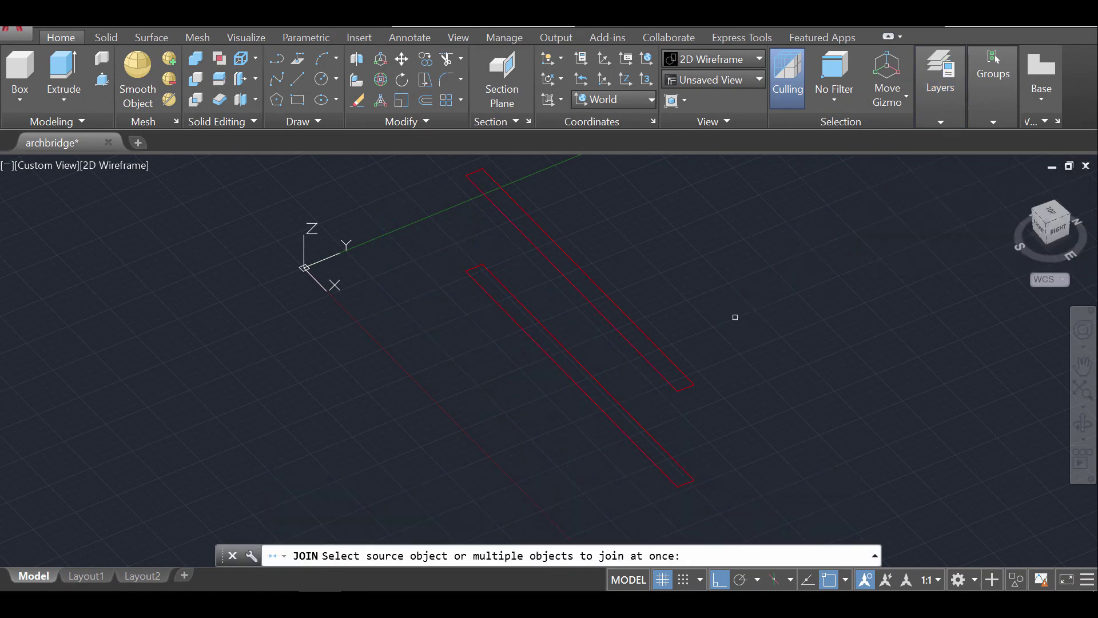
click(721, 418)
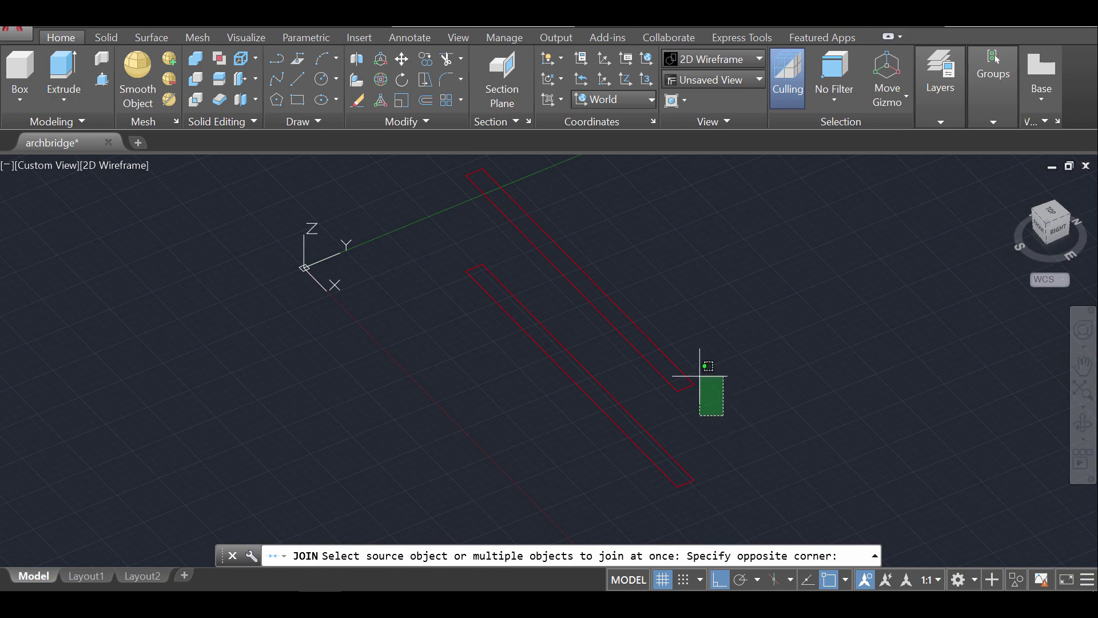
click(571, 216)
click(438, 163)
click(518, 256)
click(562, 295)
click(523, 236)
key(Return)
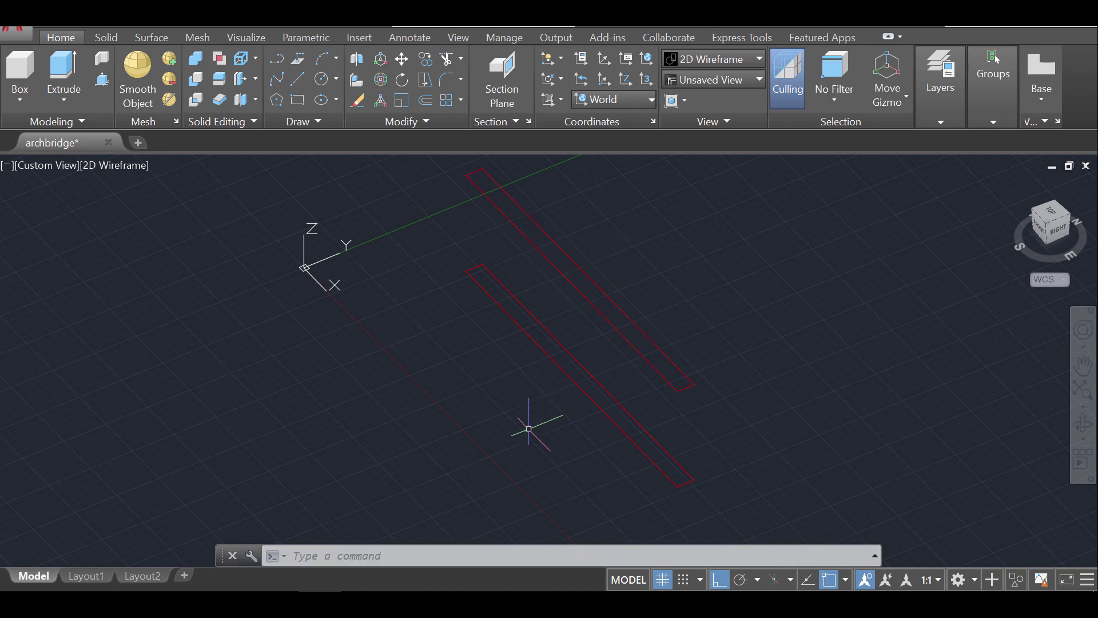
Step: Join the four lines of the lower side rectangle into one closed polyline
text(j)
key(Return)
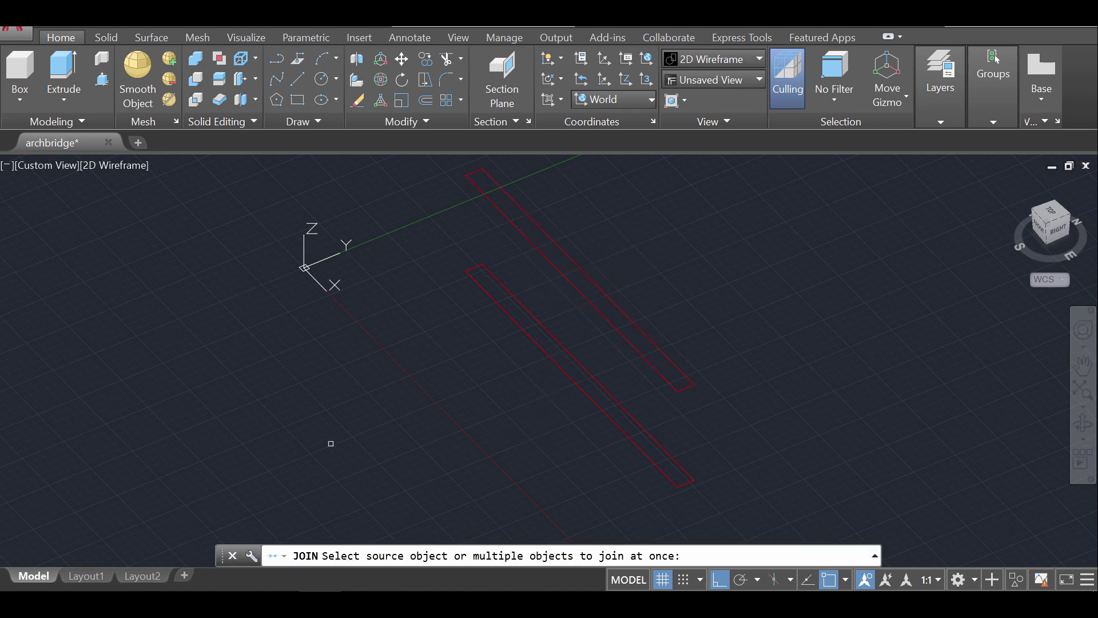
click(707, 518)
click(641, 447)
click(484, 333)
click(460, 255)
key(Return)
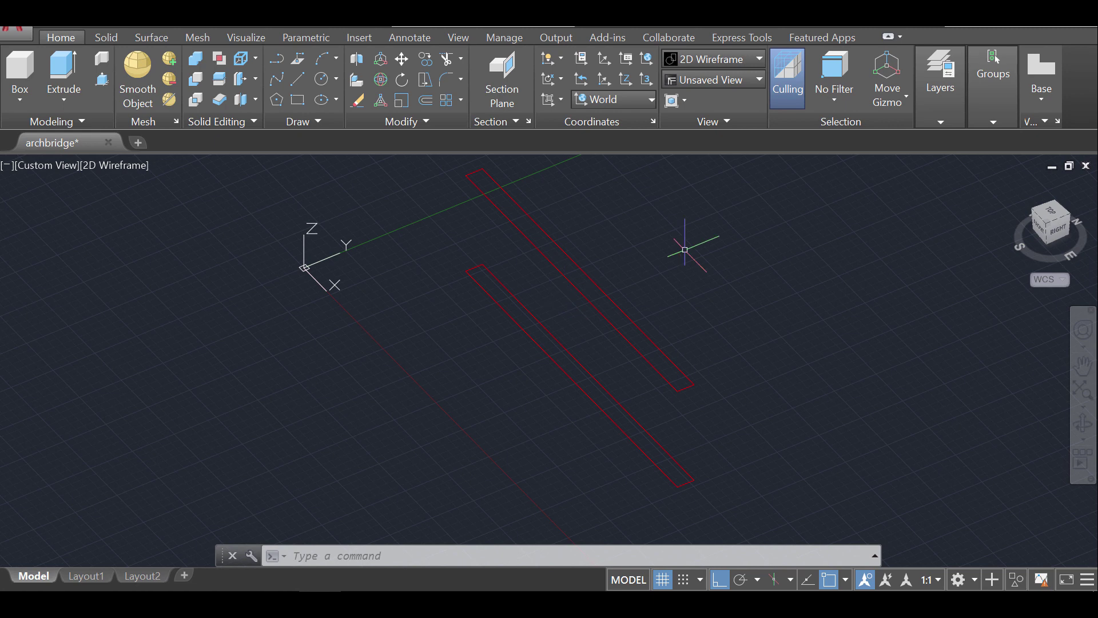
Step: Extrude the upper side rectangle downward with Presspull, using a height of -2
click(102, 79)
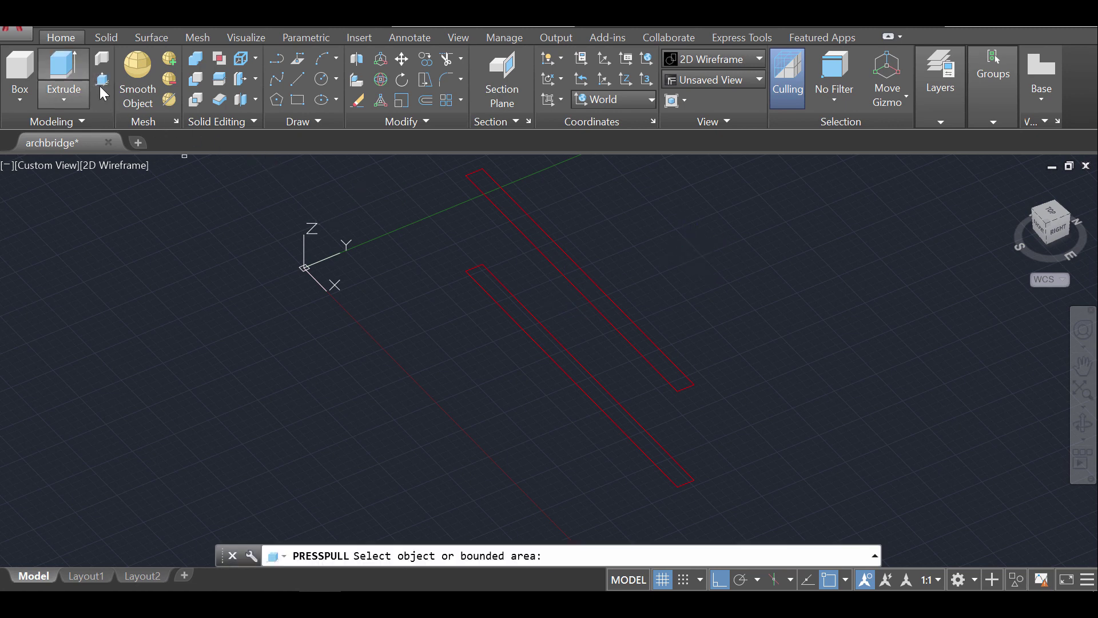
click(518, 236)
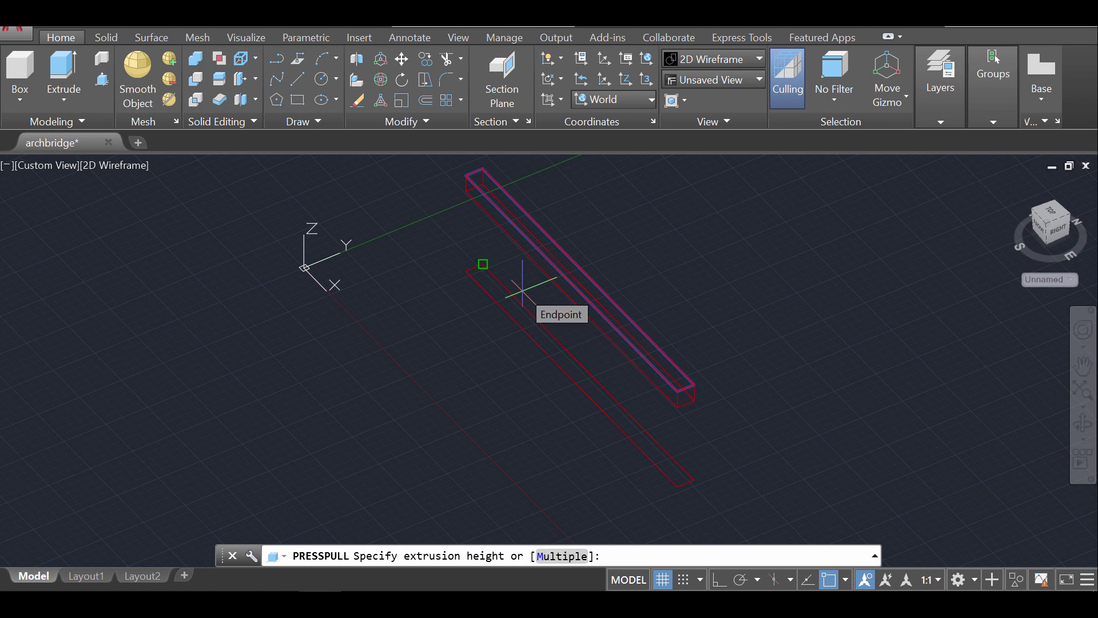
text(-)
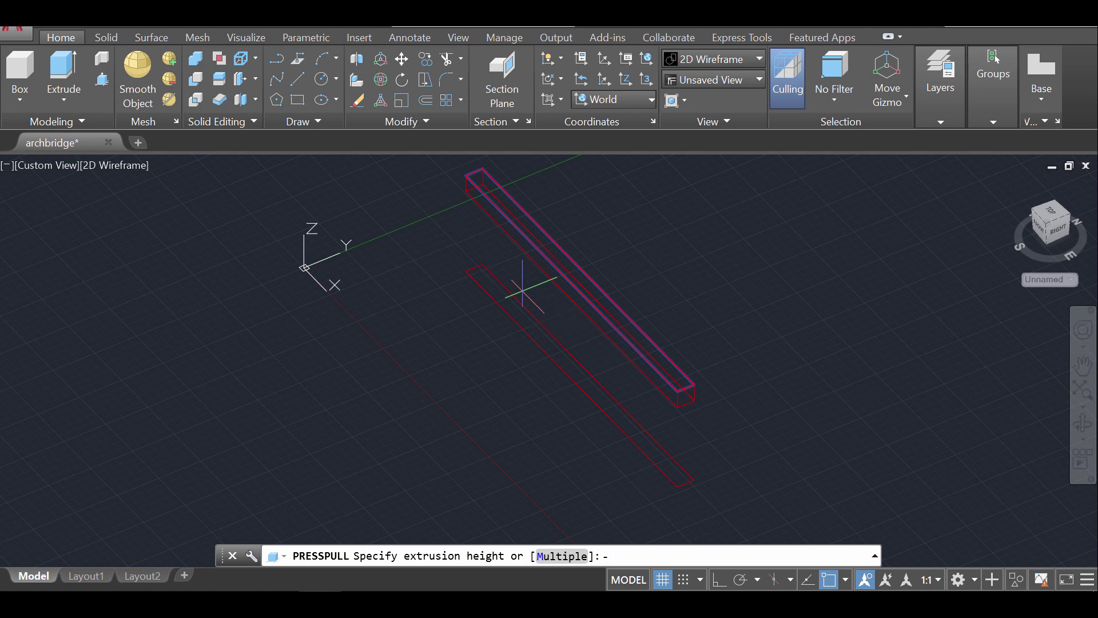
text(2)
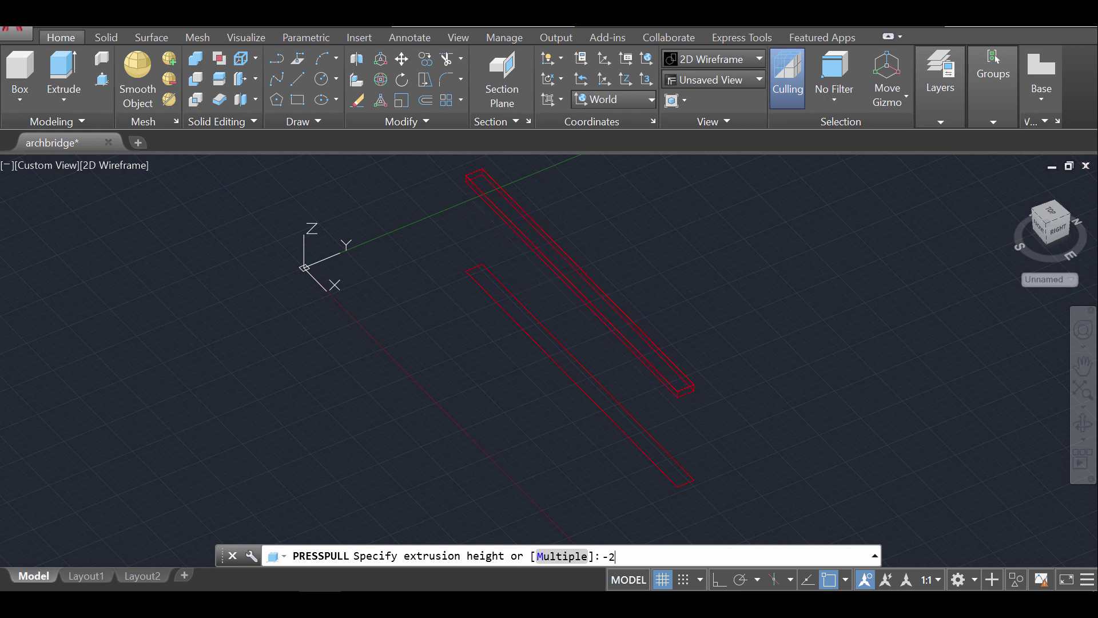
key(Return)
Step: Extrude the lower side rectangle upward by 2 units with Presspull and turn the Bridge layer back on
click(544, 355)
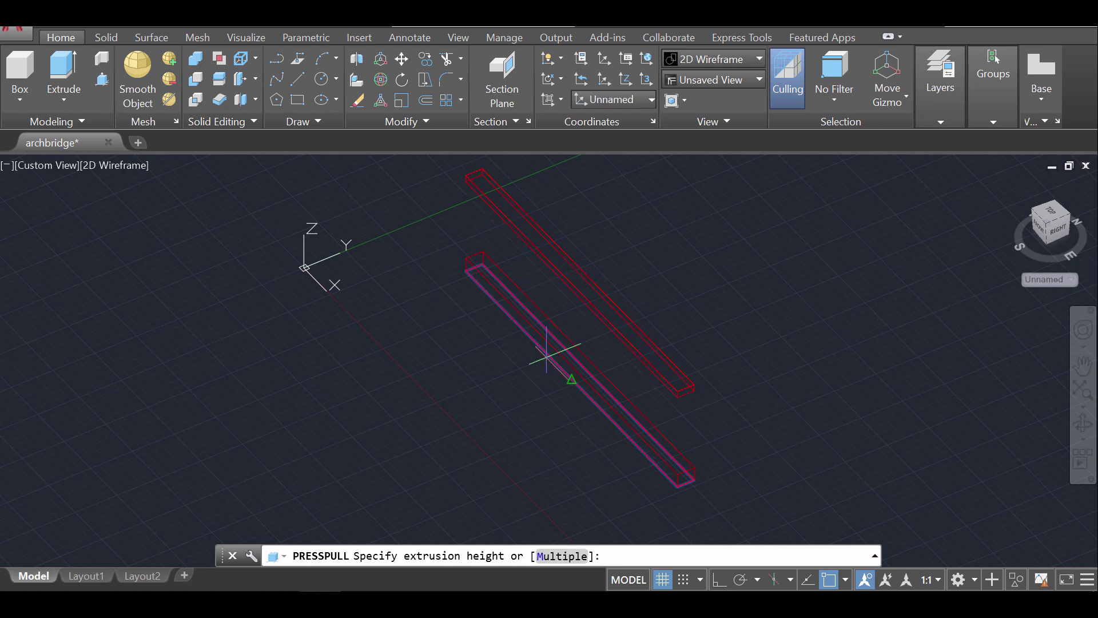
text(2)
key(Return)
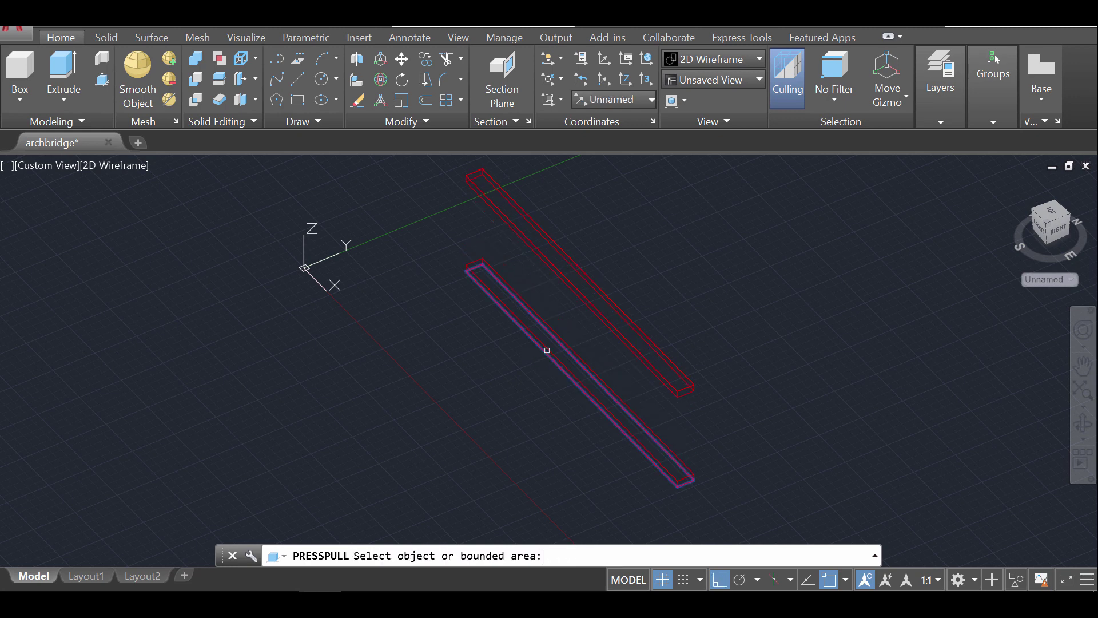
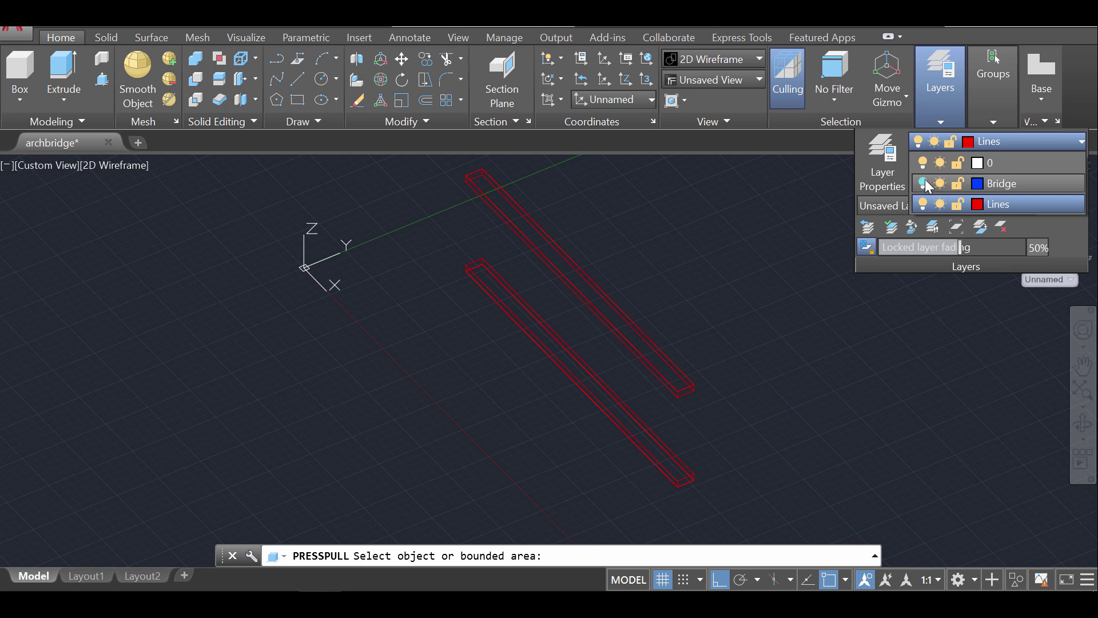
click(923, 184)
key(Escape)
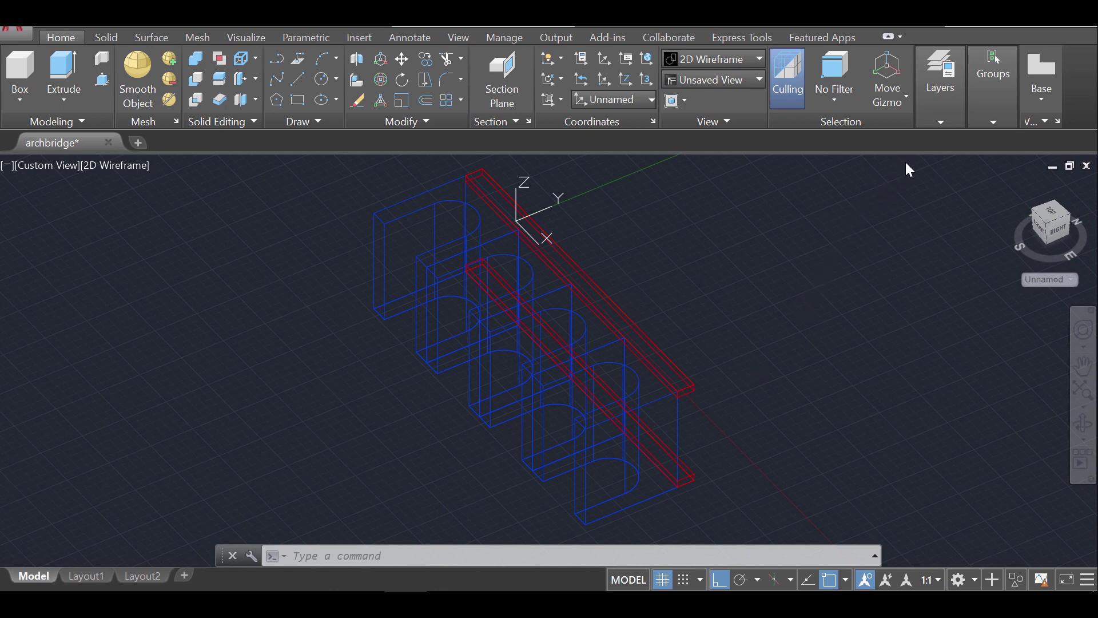
Step: Create a new layer named Road with color index 30 and close the layer properties
click(933, 94)
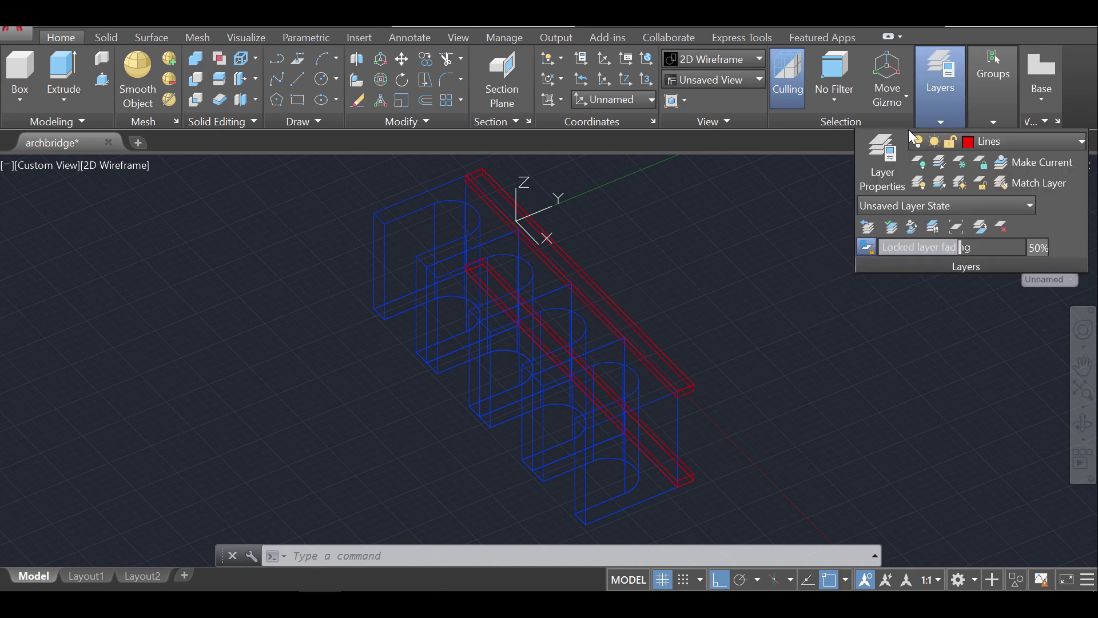
click(882, 163)
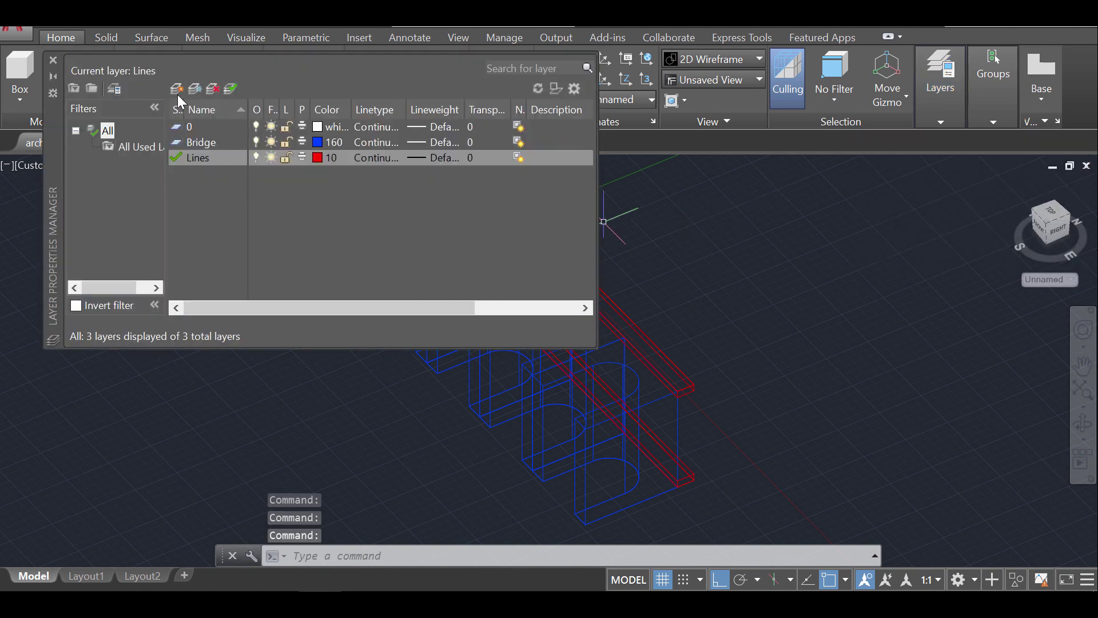
click(177, 90)
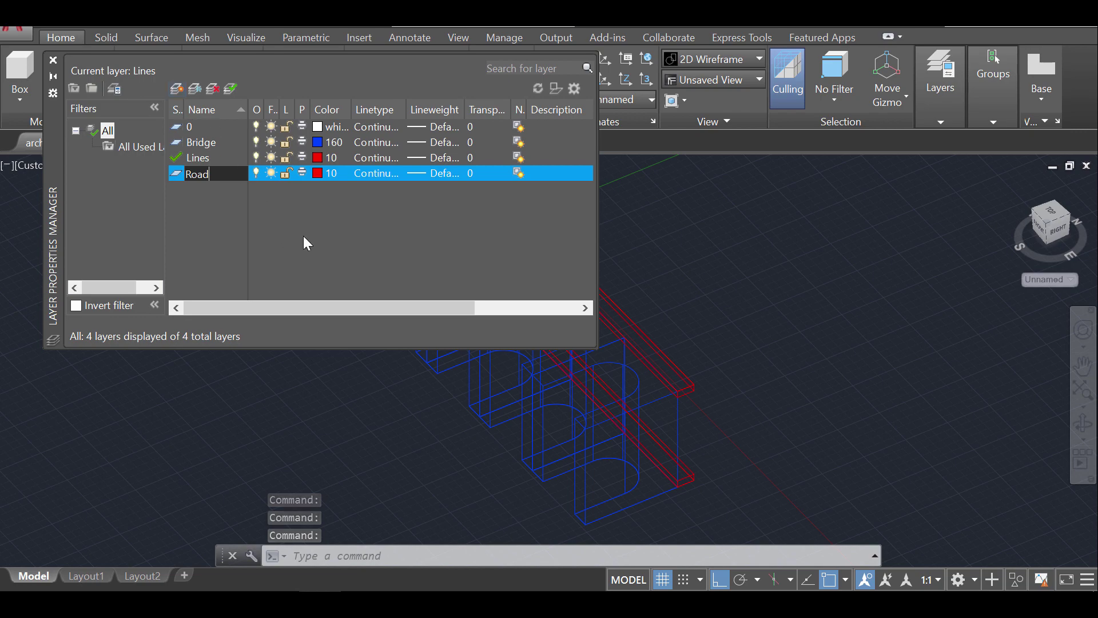
key(Return)
click(322, 173)
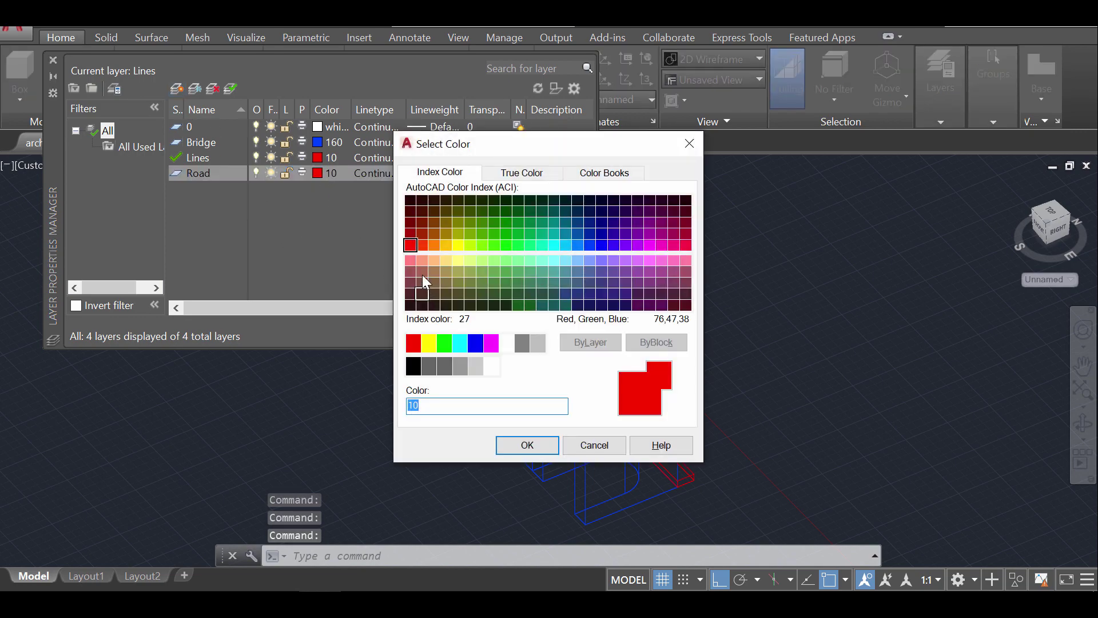
click(435, 241)
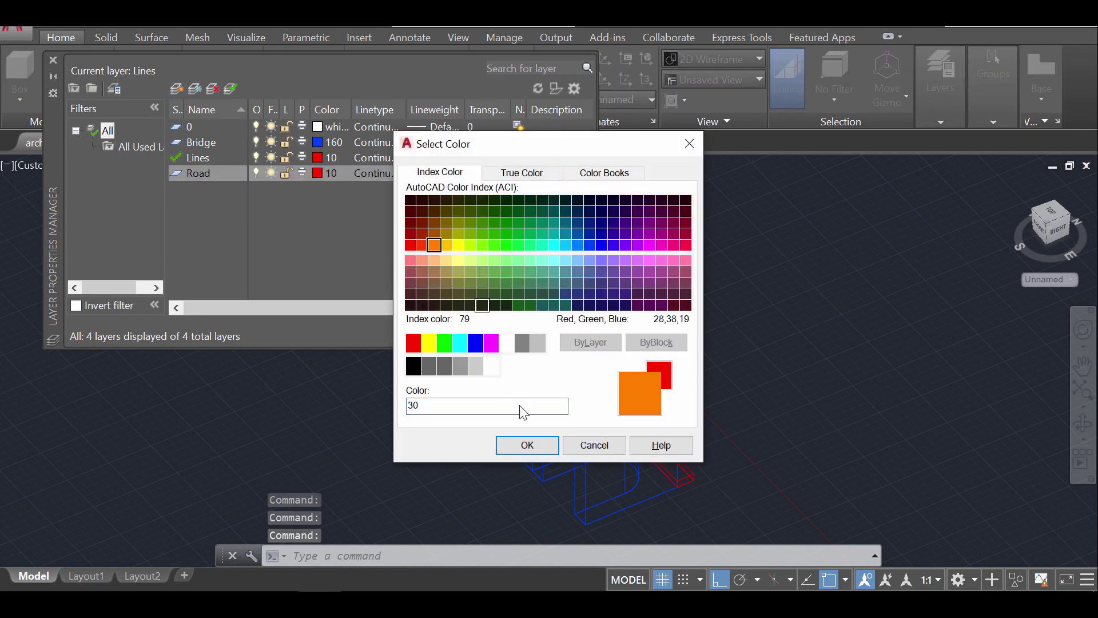
click(527, 445)
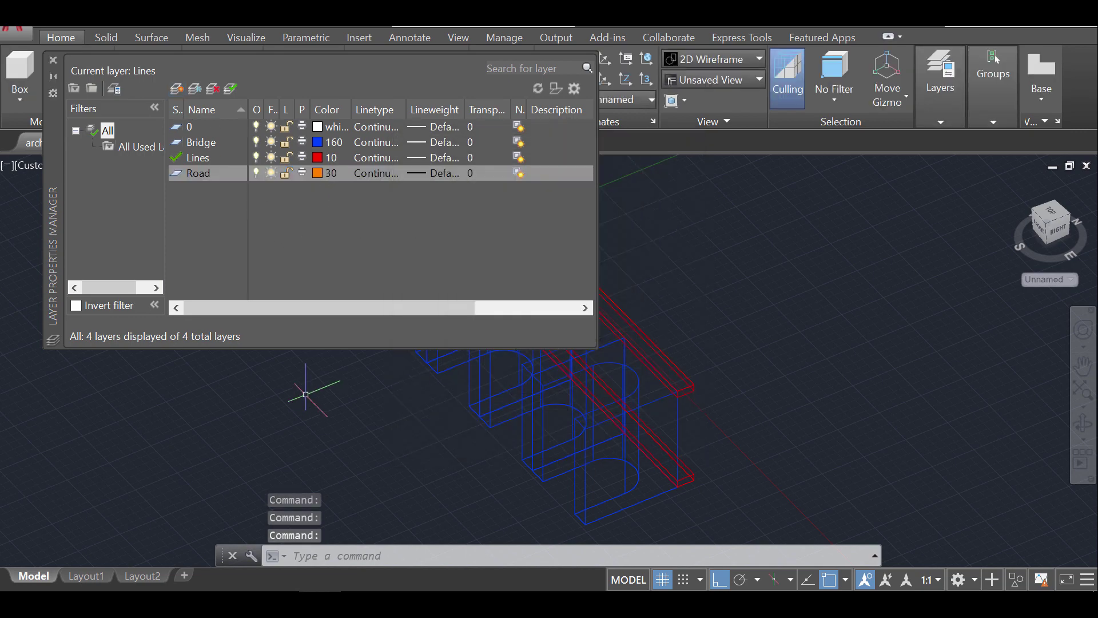
click(53, 58)
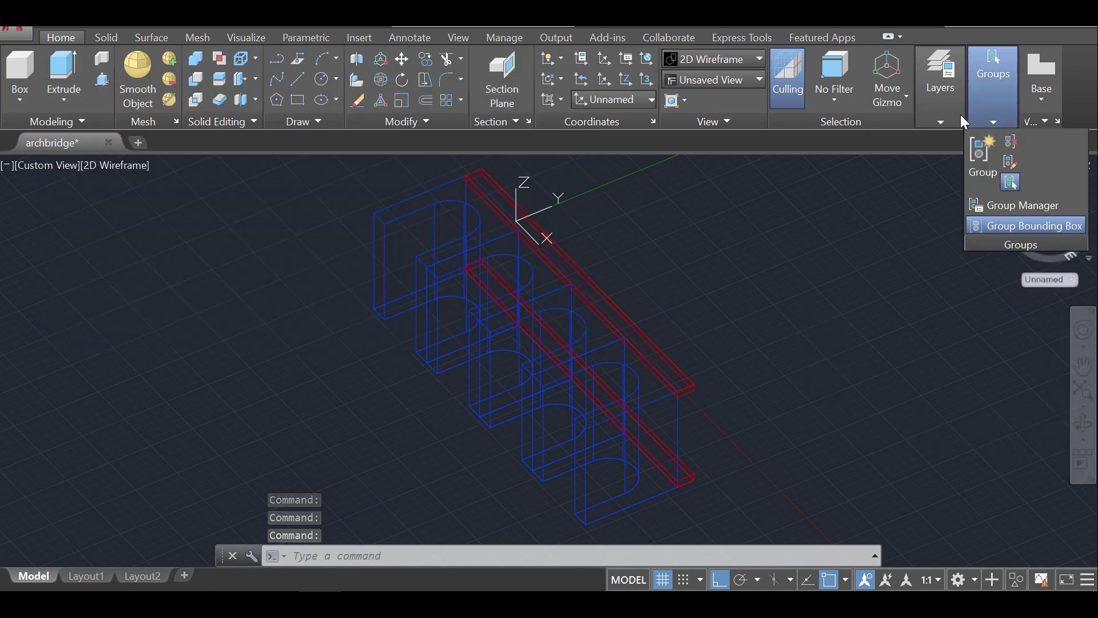
Step: Turn off the Bridge layer and make the Road layer current
mouse_move(953, 109)
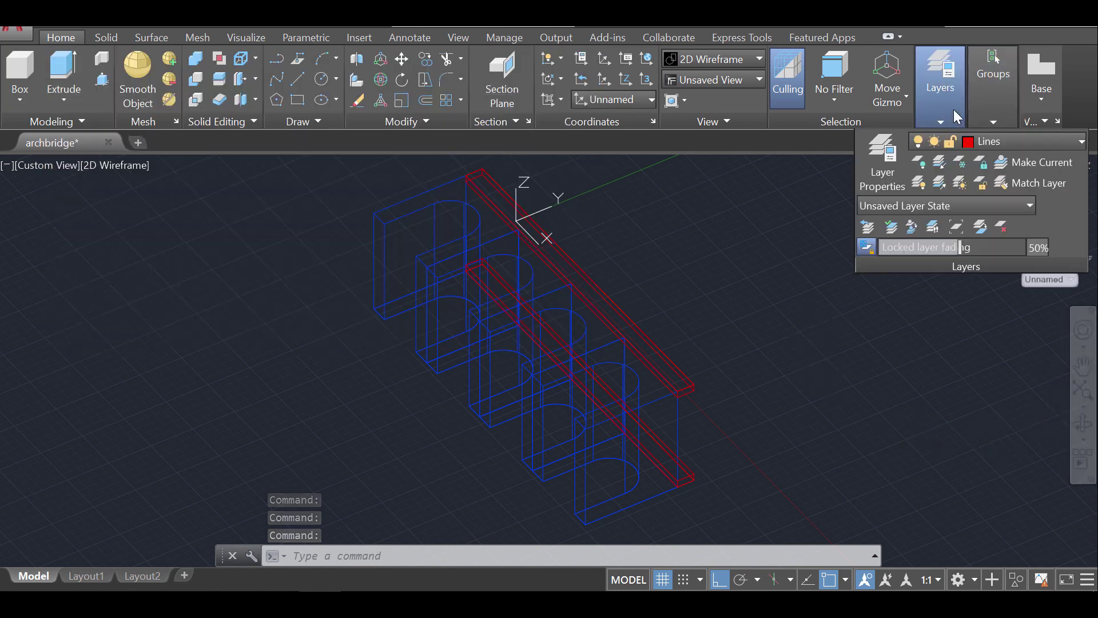
click(1031, 146)
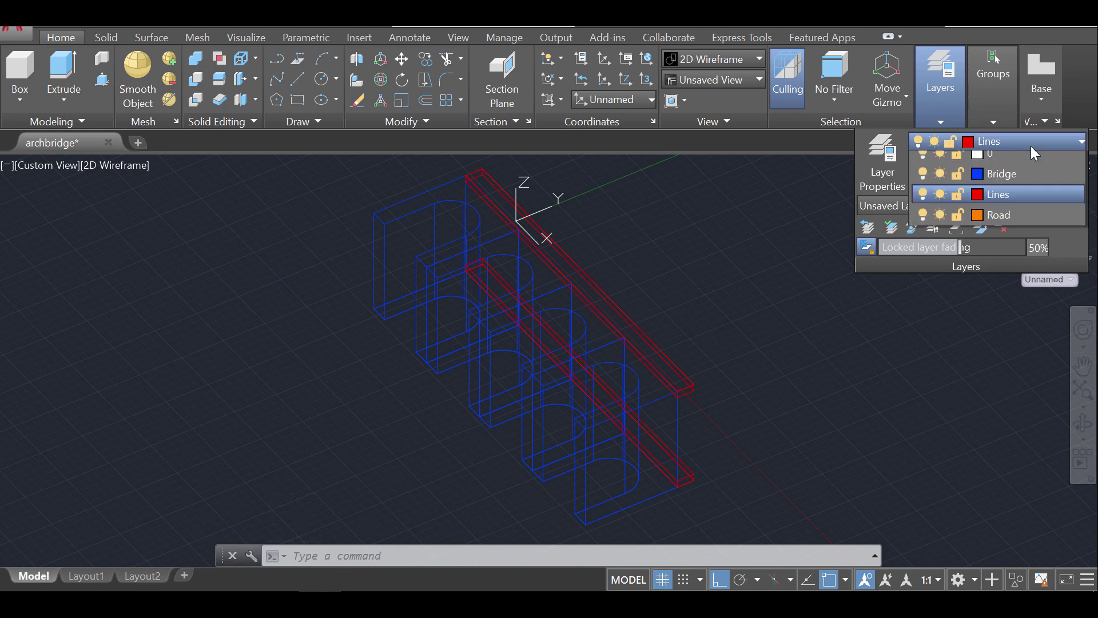
click(923, 183)
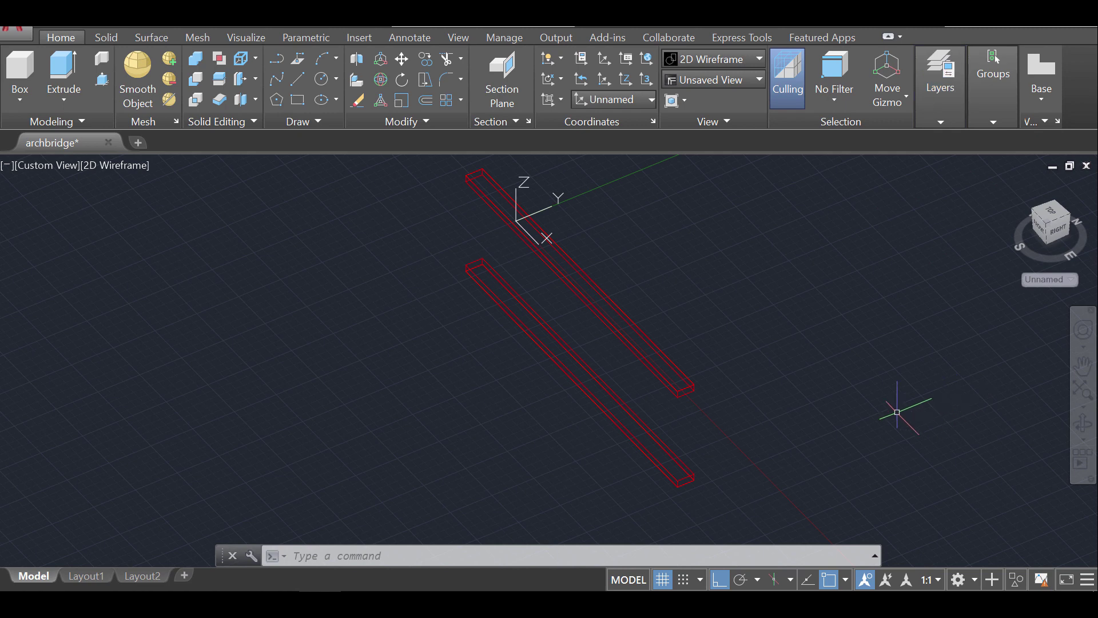
click(953, 117)
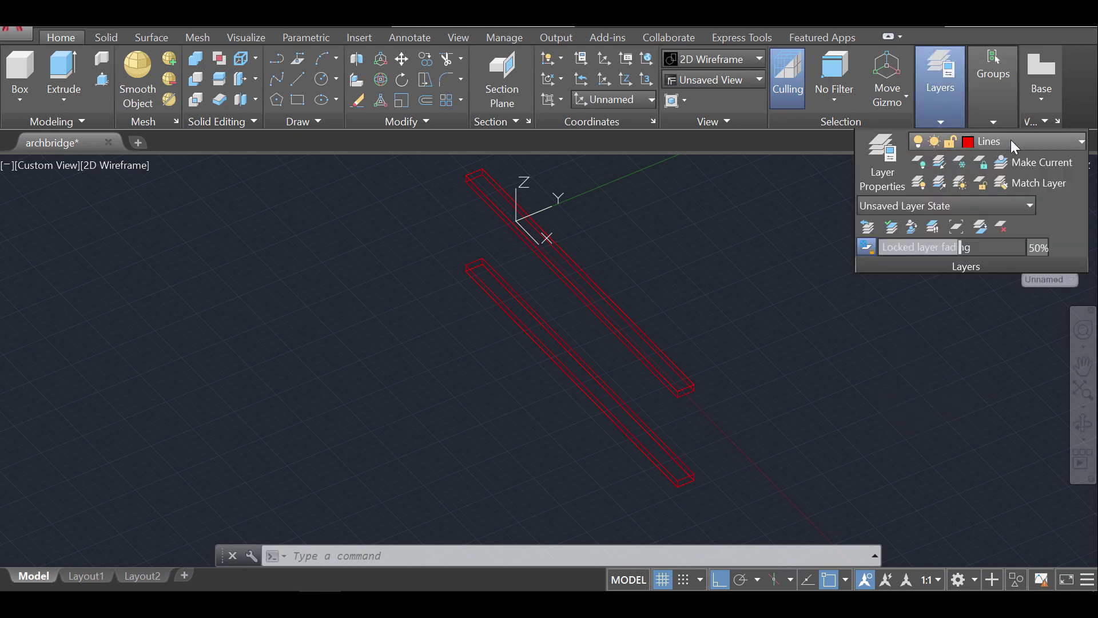
click(1011, 141)
click(1018, 225)
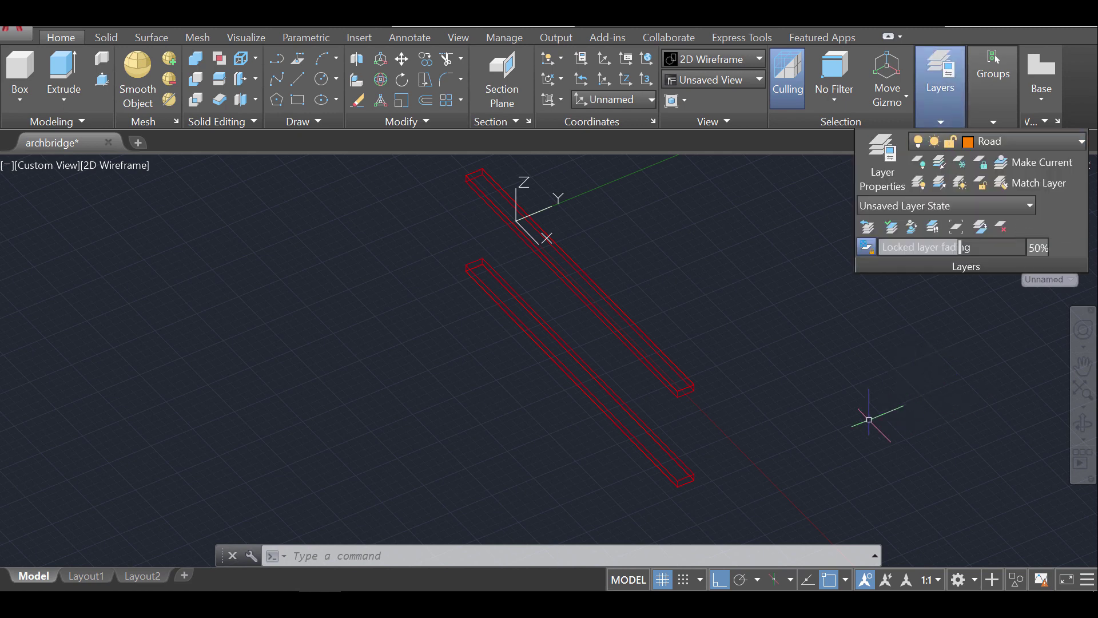
Step: Draw a vertical line at the near ends of the strips, from the upper strip's bottom corner to the lower strip's top corner
click(1079, 427)
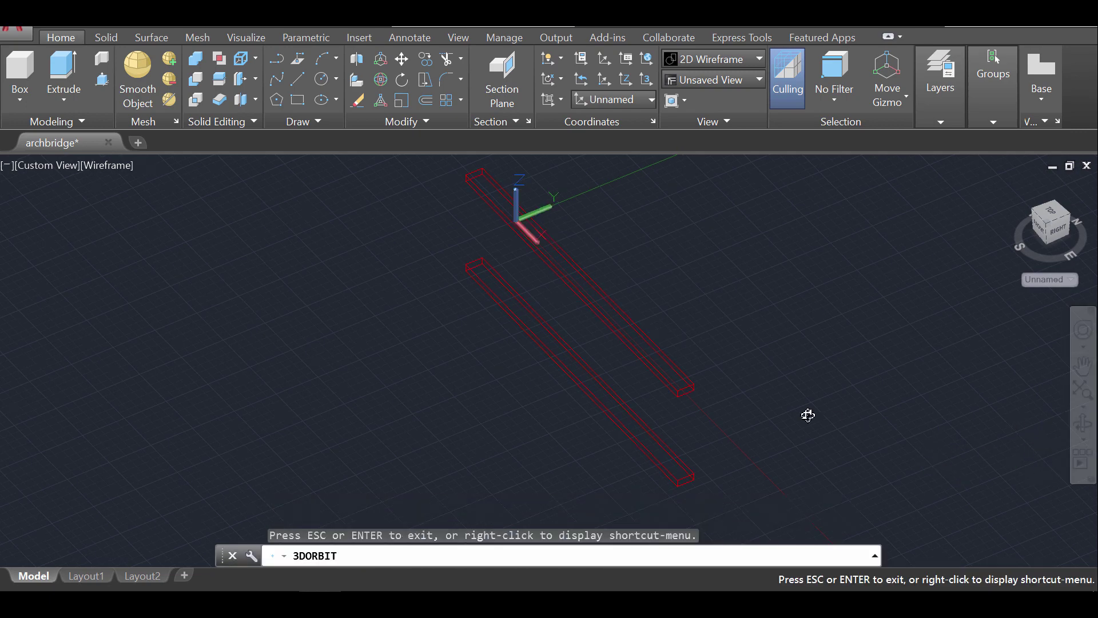
drag(809, 415, 691, 418)
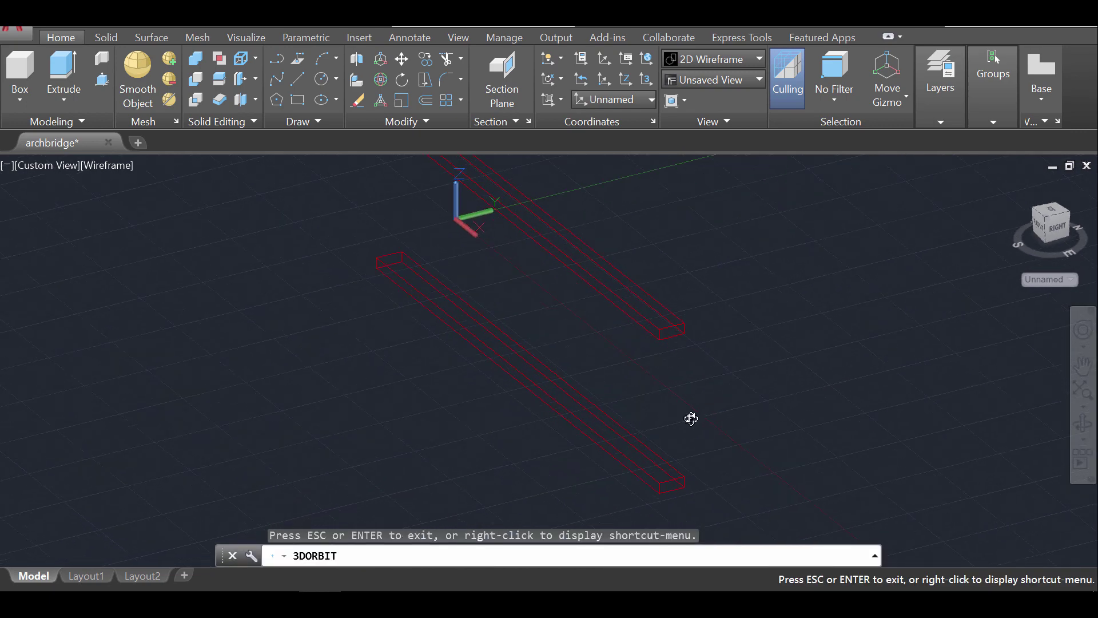
key(Escape)
text(l)
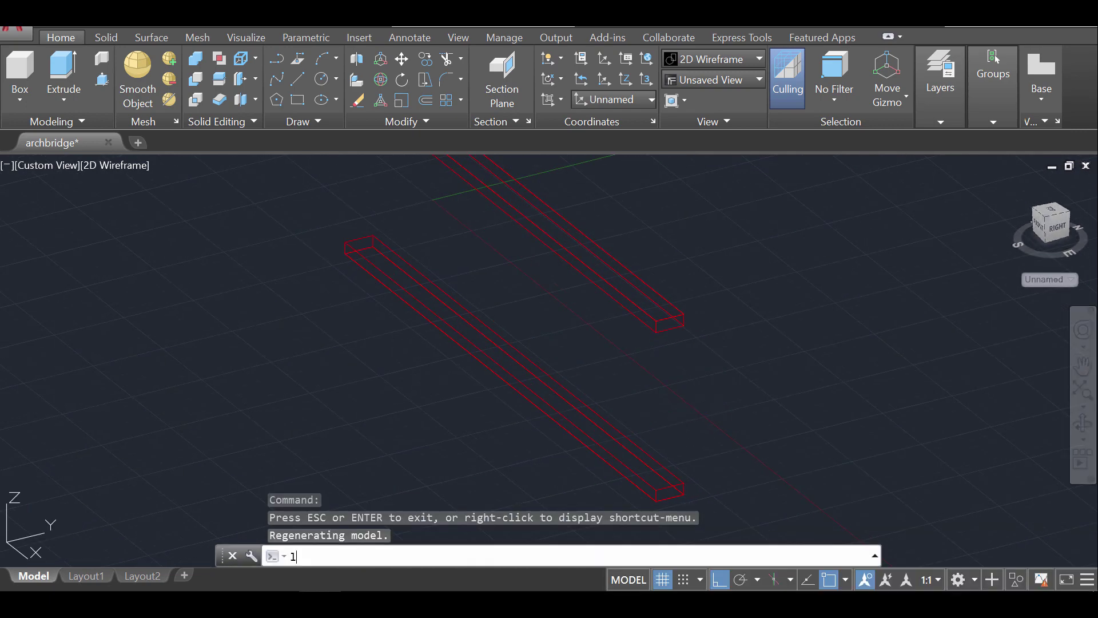
key(Return)
click(655, 333)
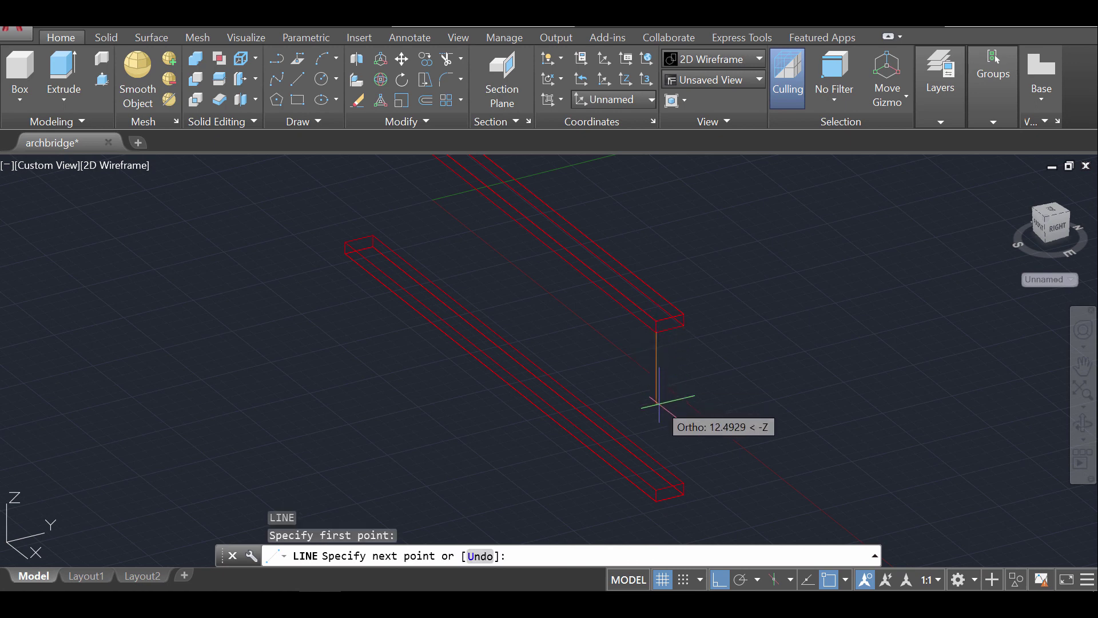
click(656, 491)
key(Return)
Step: Draw a matching vertical line between the two strips at their far ends
middle_drag(471, 265, 616, 368)
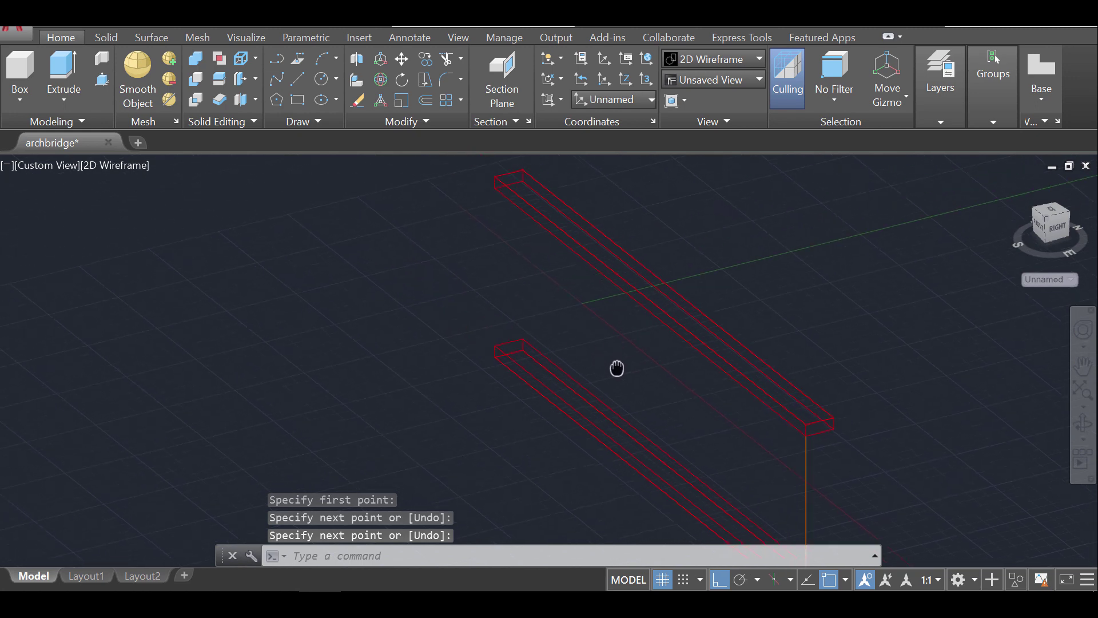
text(l)
key(Return)
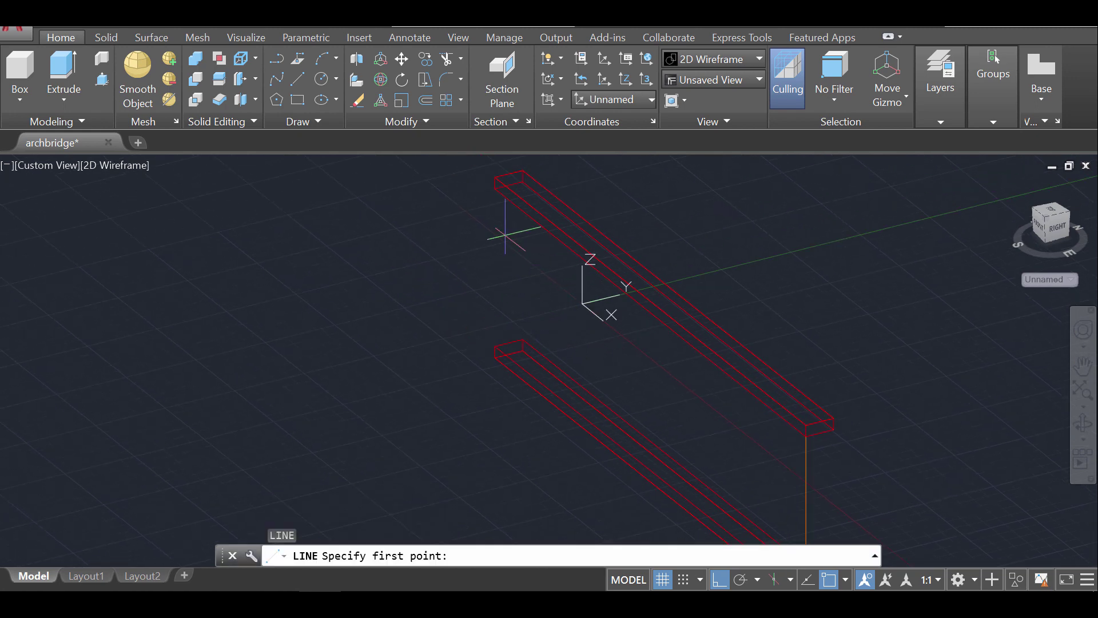
click(495, 189)
click(495, 345)
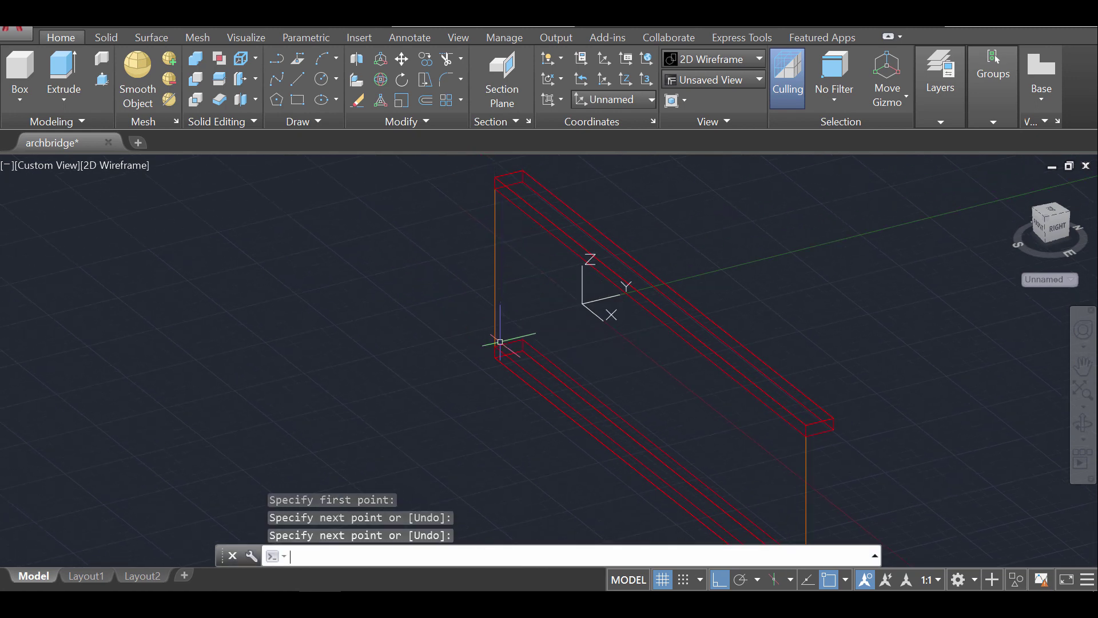
key(Return)
Step: Close the road rectangle with two long lines joining the vertical lines along the upper and lower strips
key(Return)
click(495, 189)
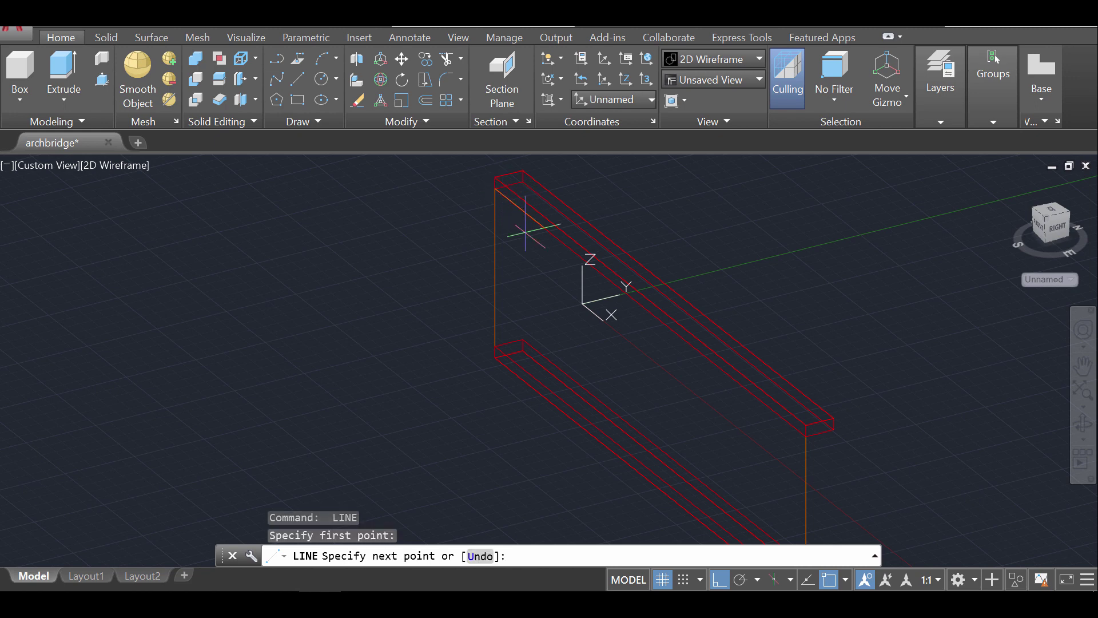
click(806, 435)
key(Return)
middle_drag(754, 458, 730, 351)
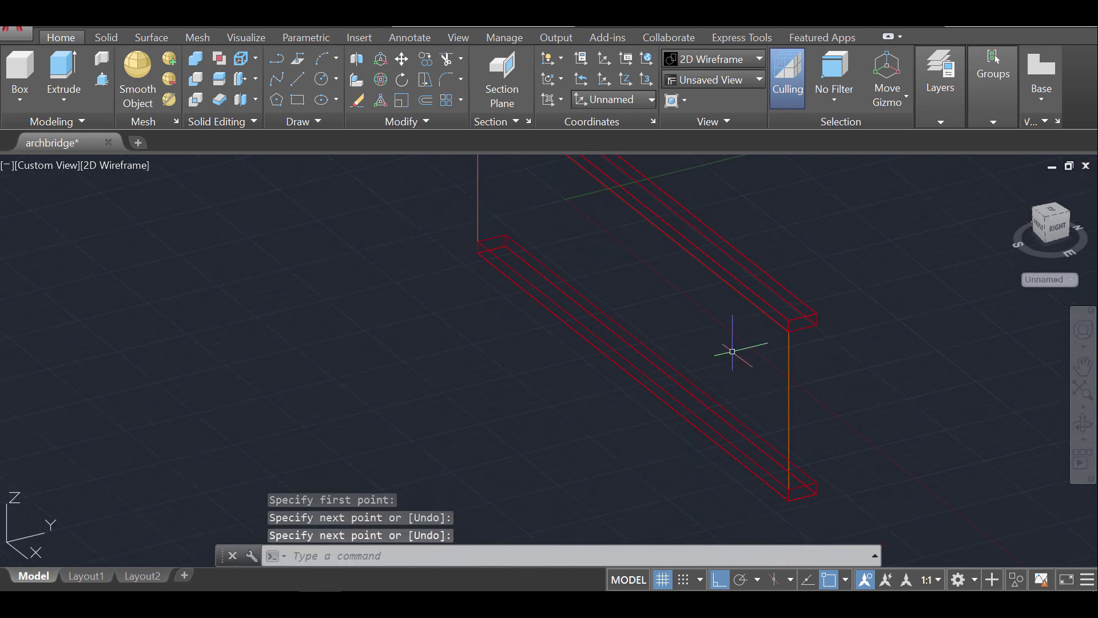
key(Return)
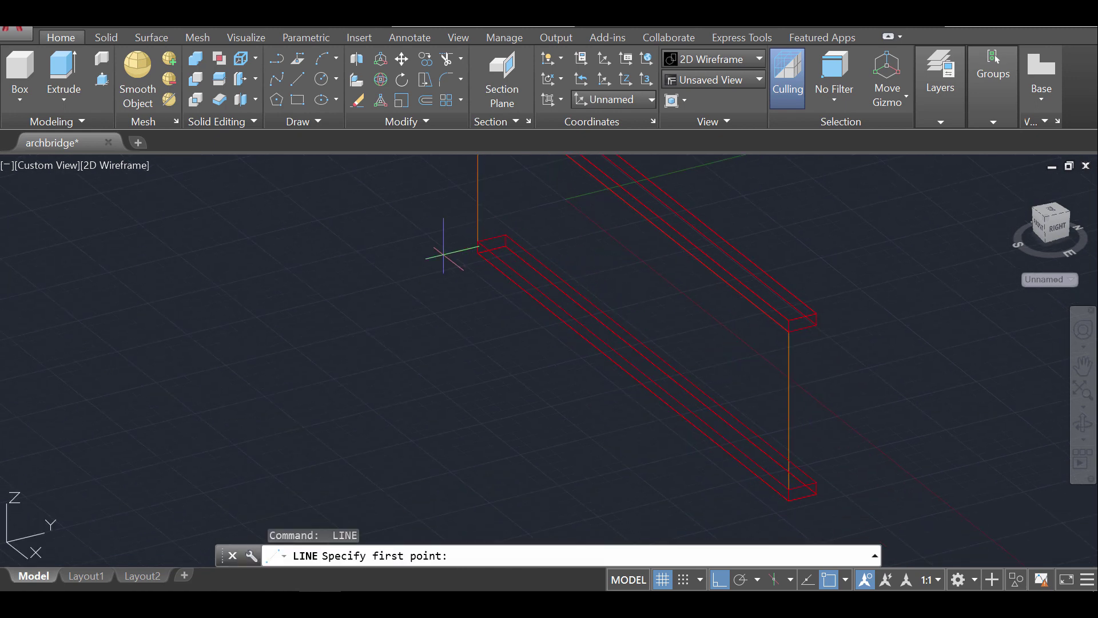
click(479, 242)
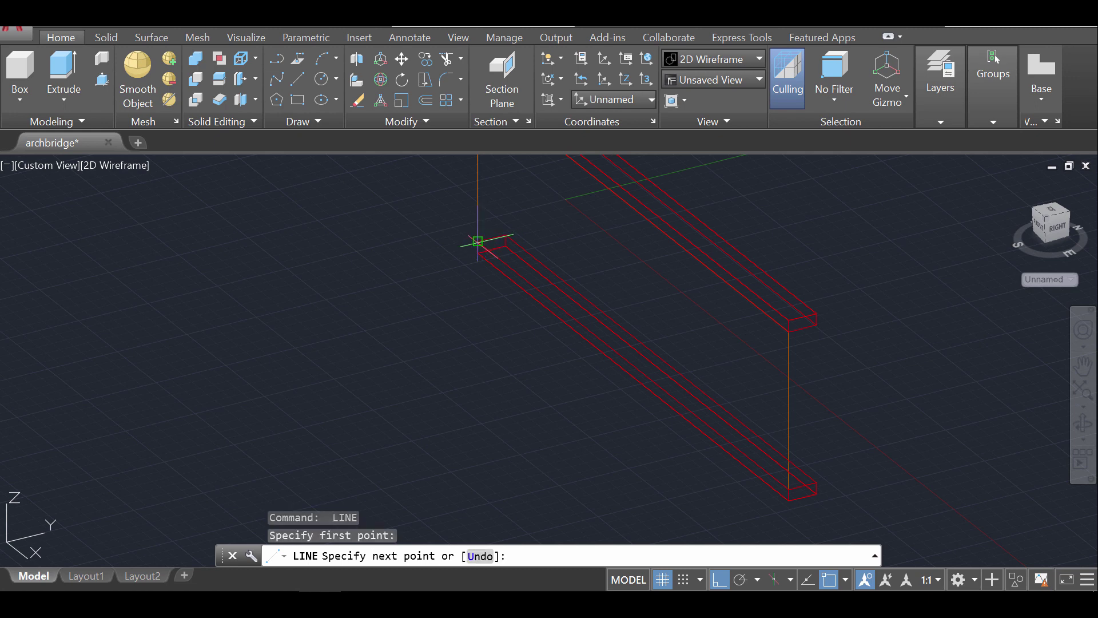
click(789, 490)
key(Return)
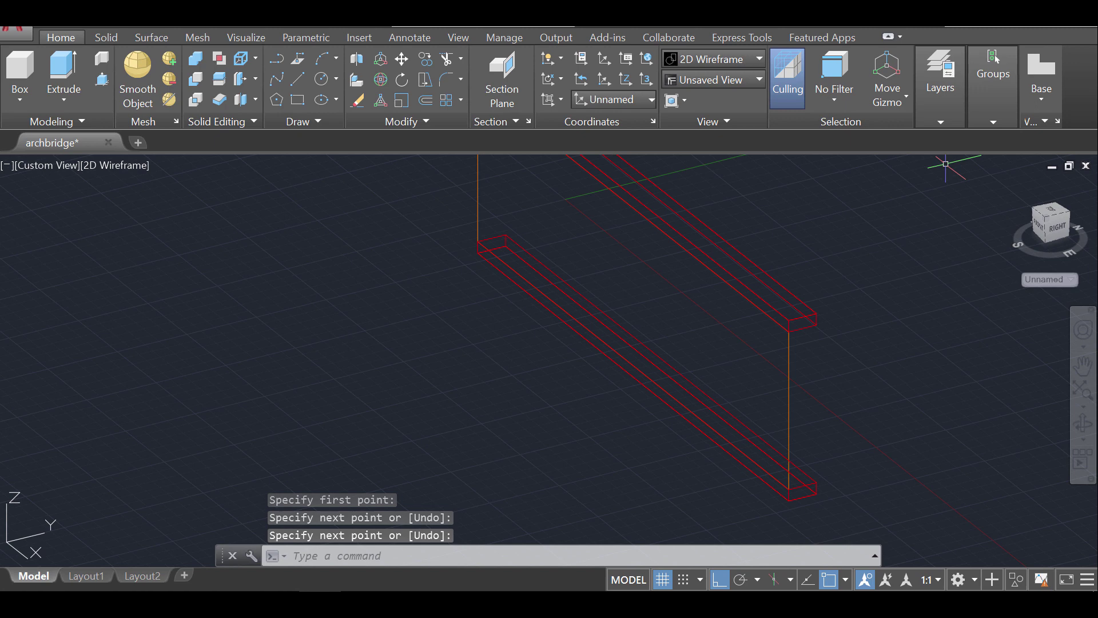
Step: Turn off the Lines layer to isolate the road outline
middle_drag(907, 238, 843, 275)
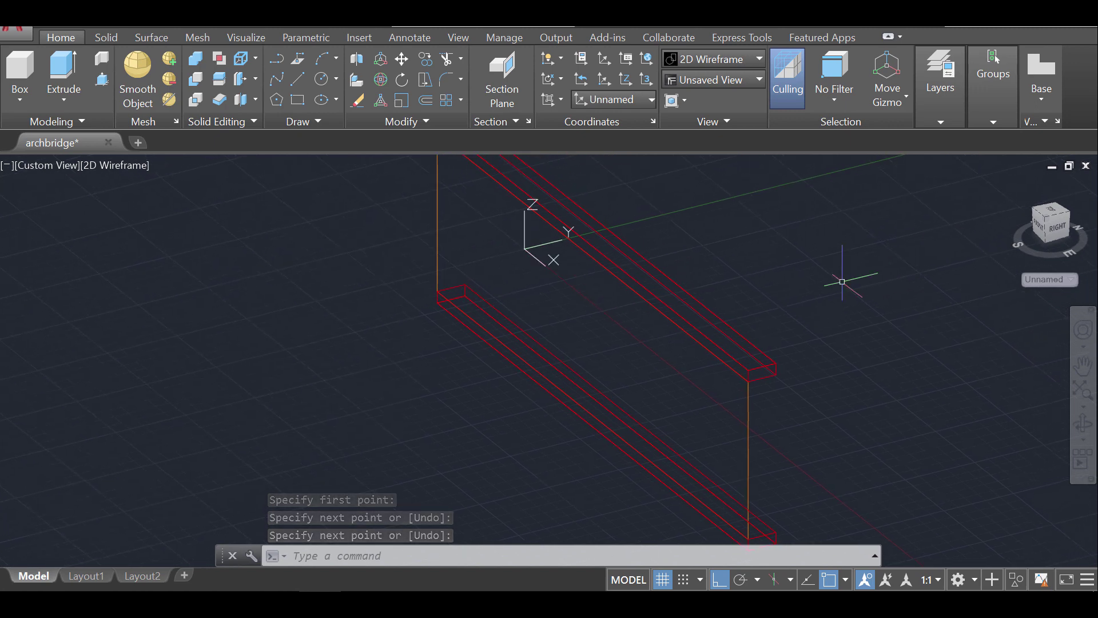
click(940, 120)
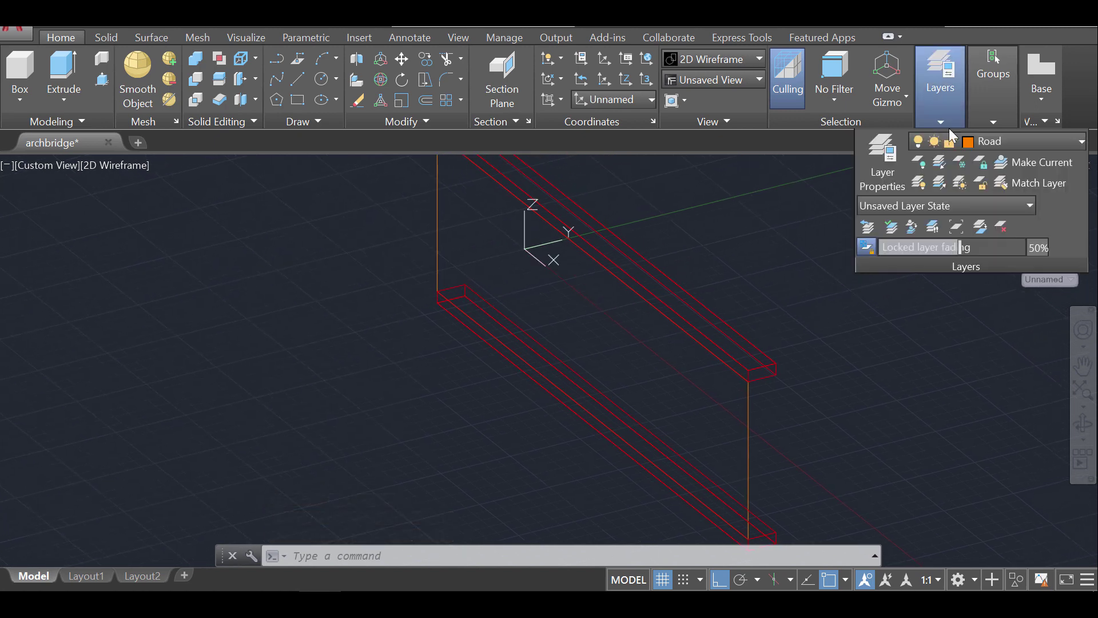
click(1052, 141)
click(923, 203)
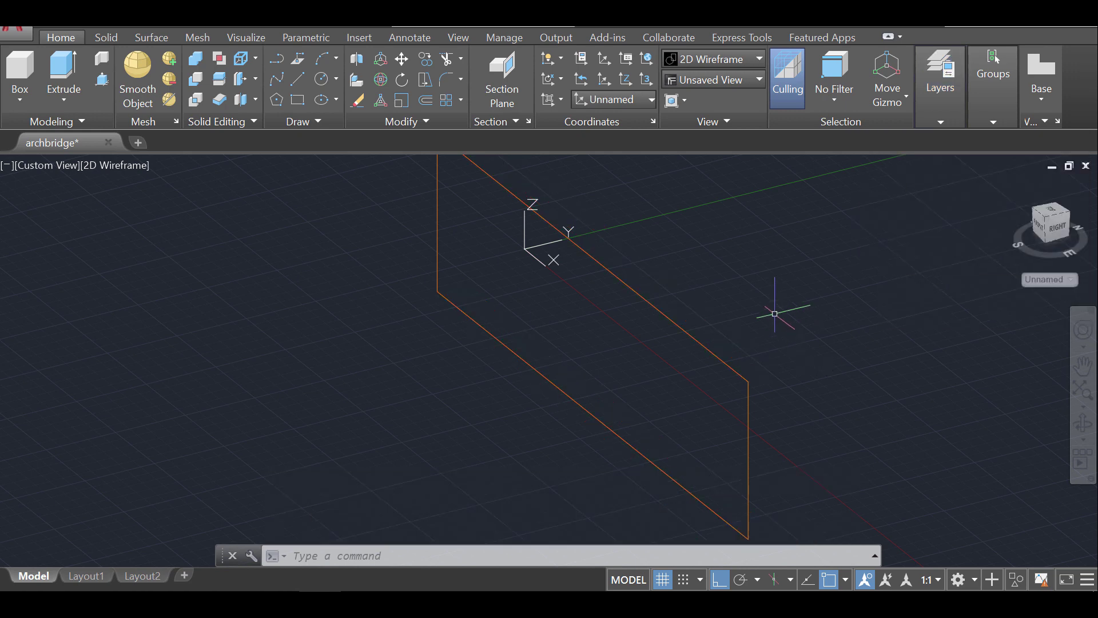
Step: Join the four lines of the road rectangle into one closed polyline
middle_drag(765, 307, 739, 307)
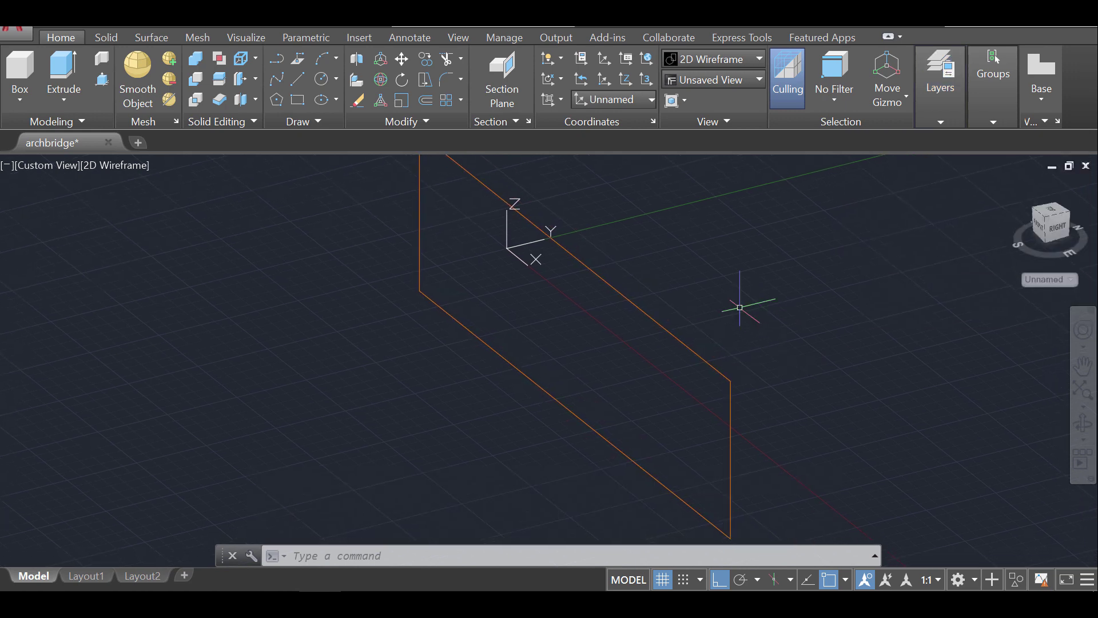
text(join)
key(Return)
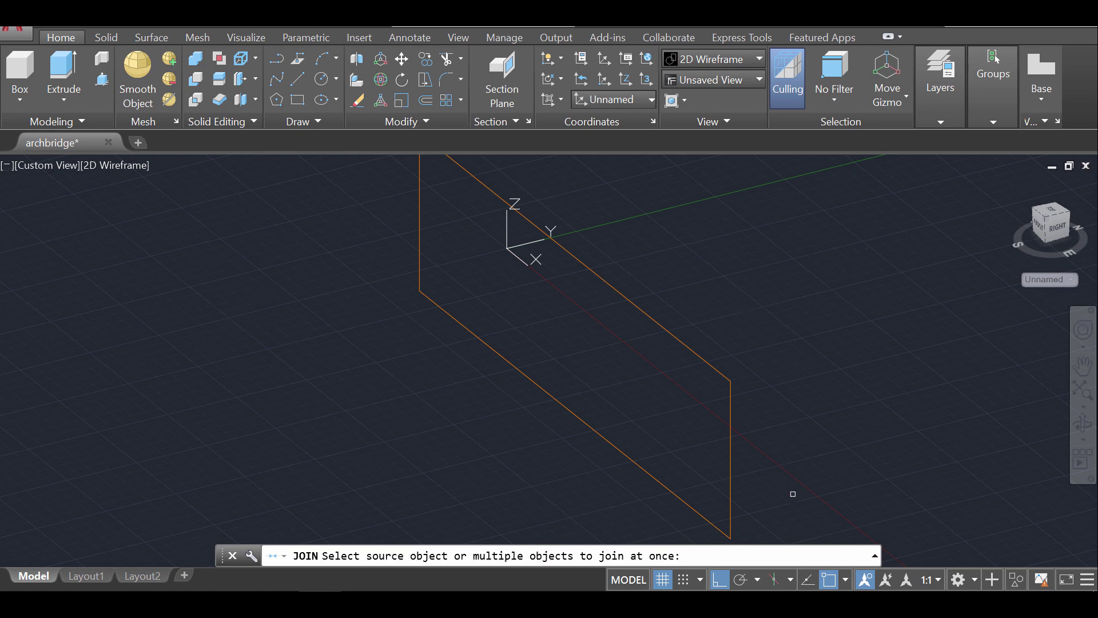
middle_drag(785, 527, 788, 477)
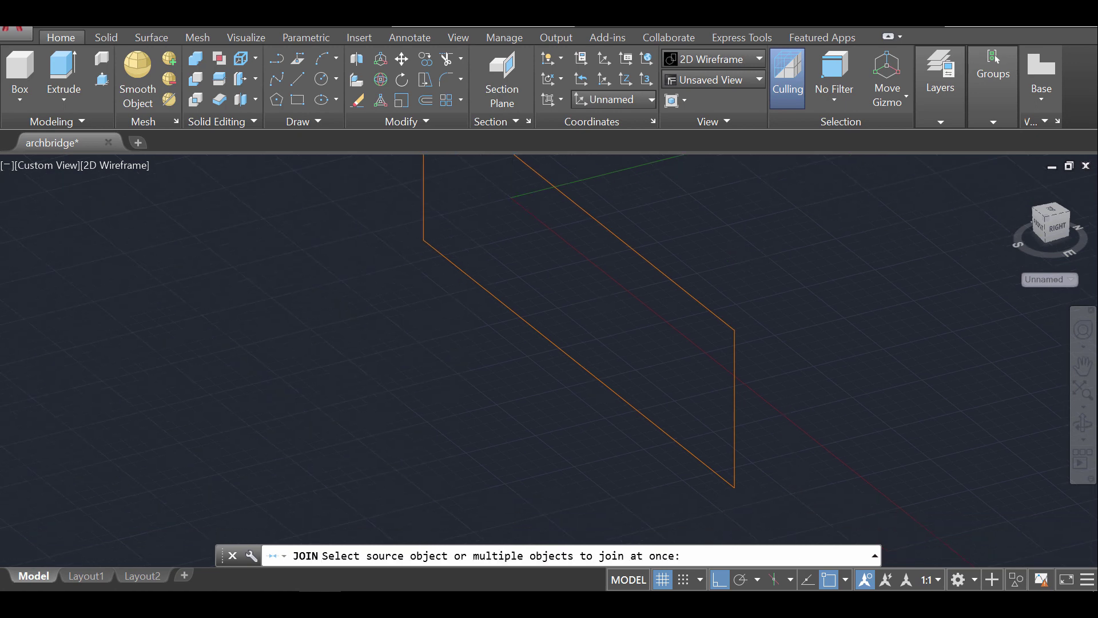
scroll(790, 475, down, 2)
click(837, 498)
click(508, 220)
key(Return)
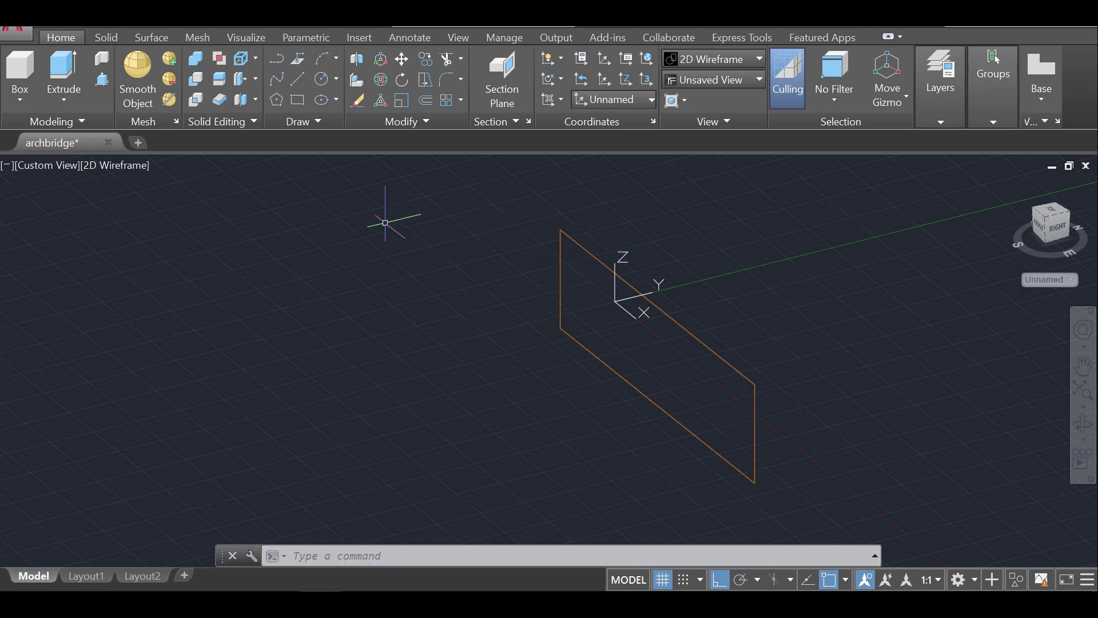
Step: Extrude the road rectangle by 1 unit with Presspull
click(103, 78)
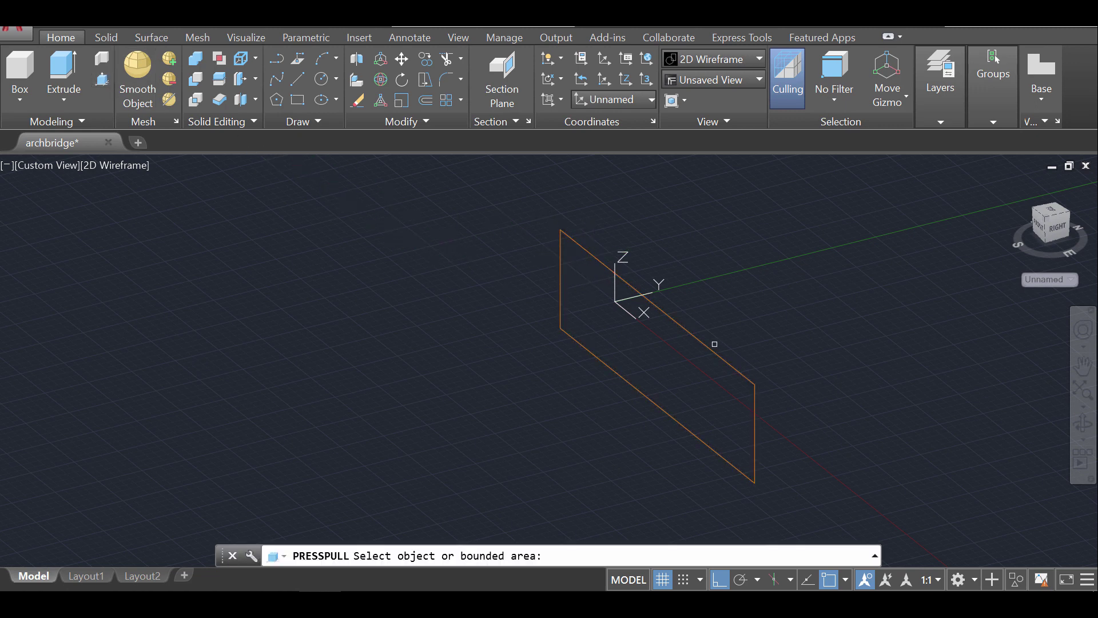
click(709, 343)
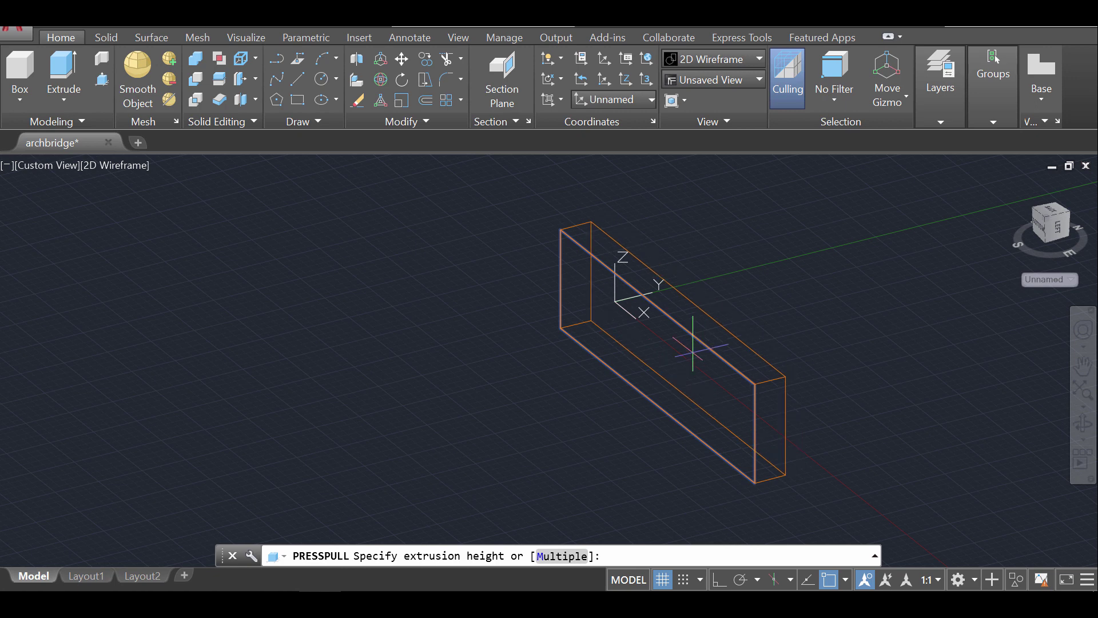
text(1)
key(Return)
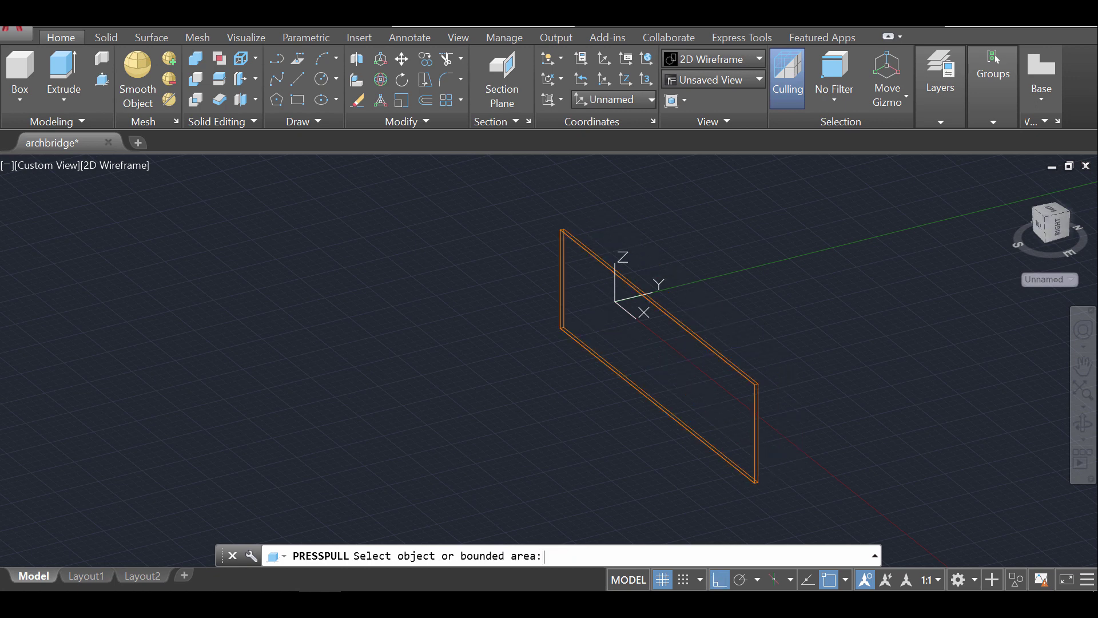
Step: Turn on the Bridge and Lines layers alongside the road slab
click(951, 121)
click(1014, 142)
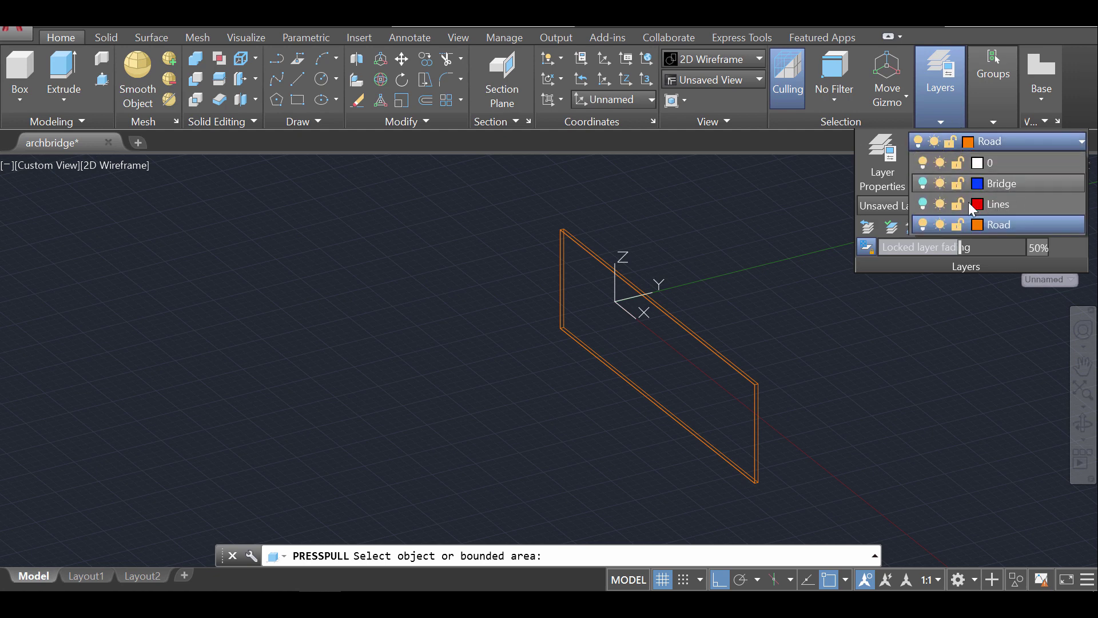
click(922, 183)
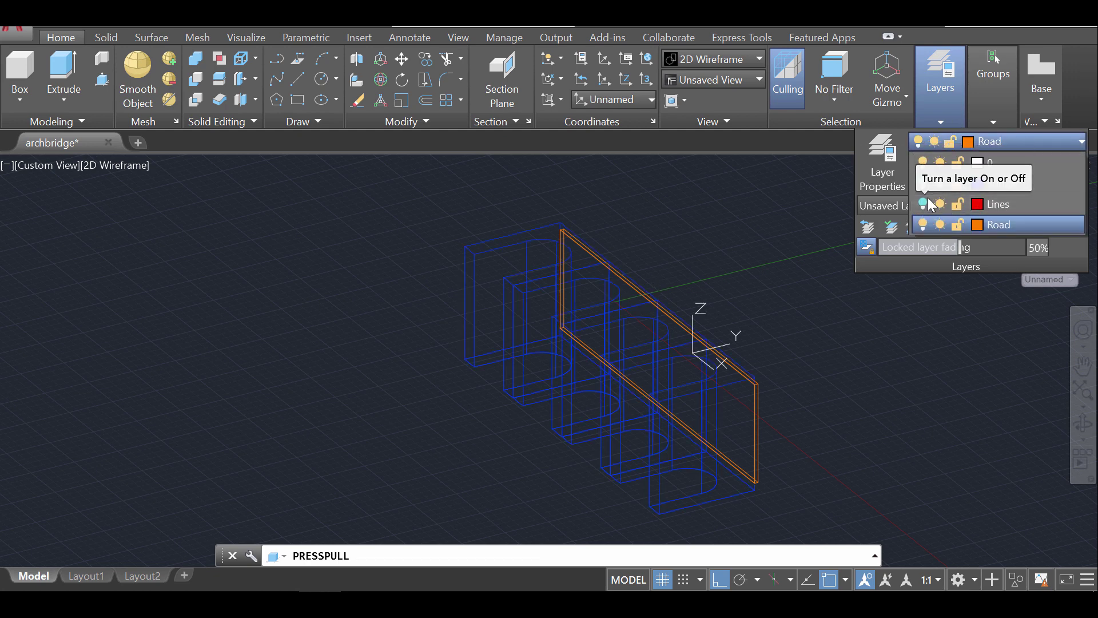
click(921, 204)
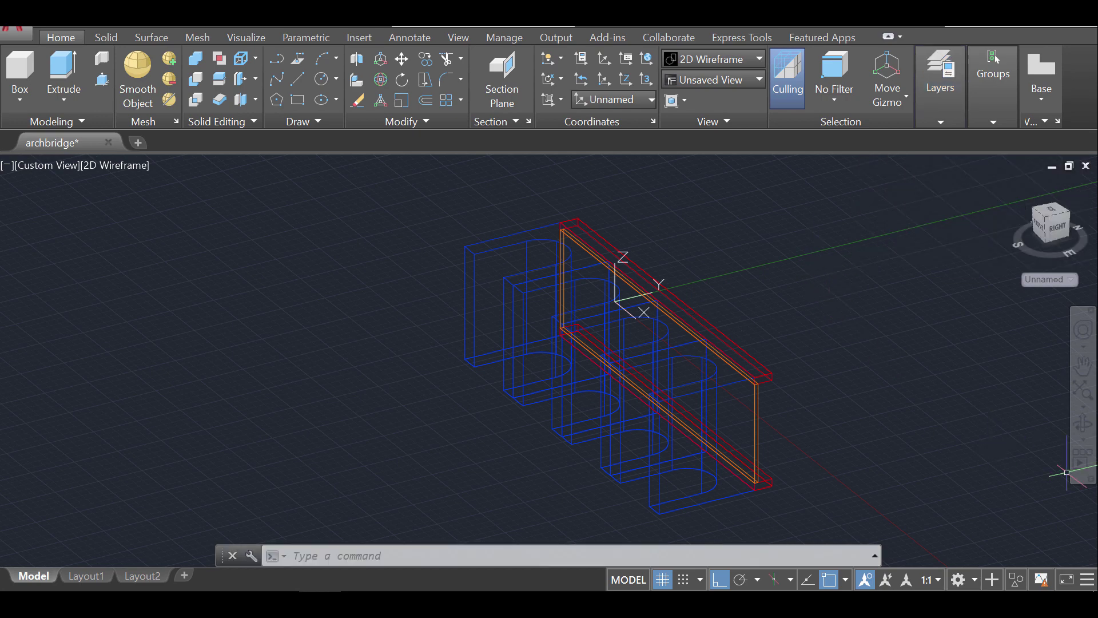
Step: Rotate the entire bridge 90 degrees about the X axis with 3DROTATE so it stands upright
shift+middle_drag(1067, 472, 847, 370)
text(3)
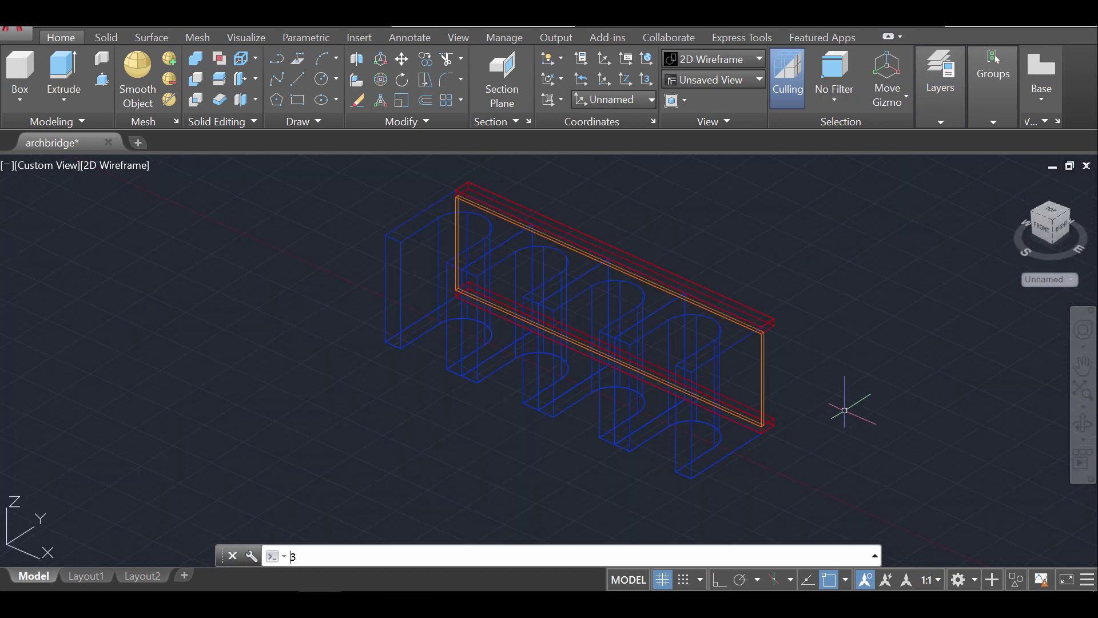
text(drotate)
key(Return)
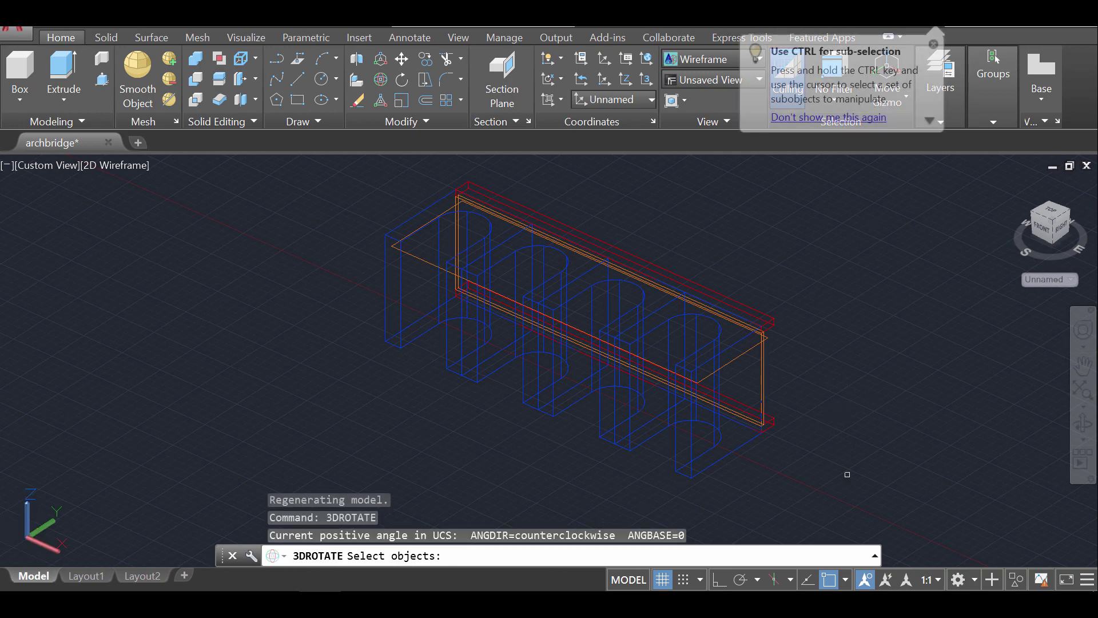
click(845, 493)
click(380, 201)
key(Return)
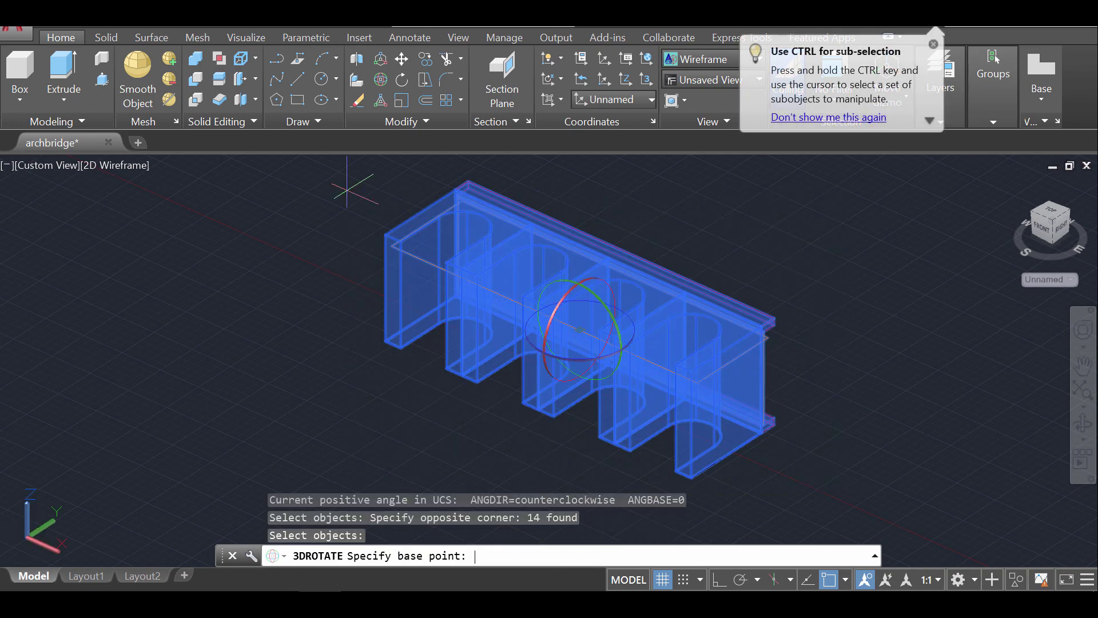
click(556, 309)
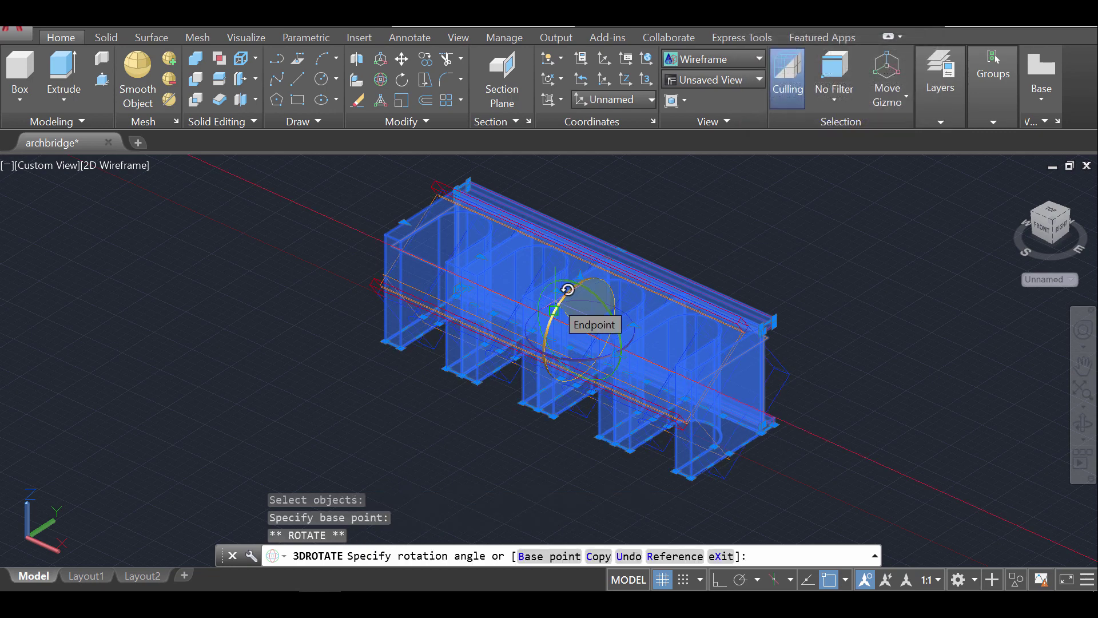
text(90)
key(Return)
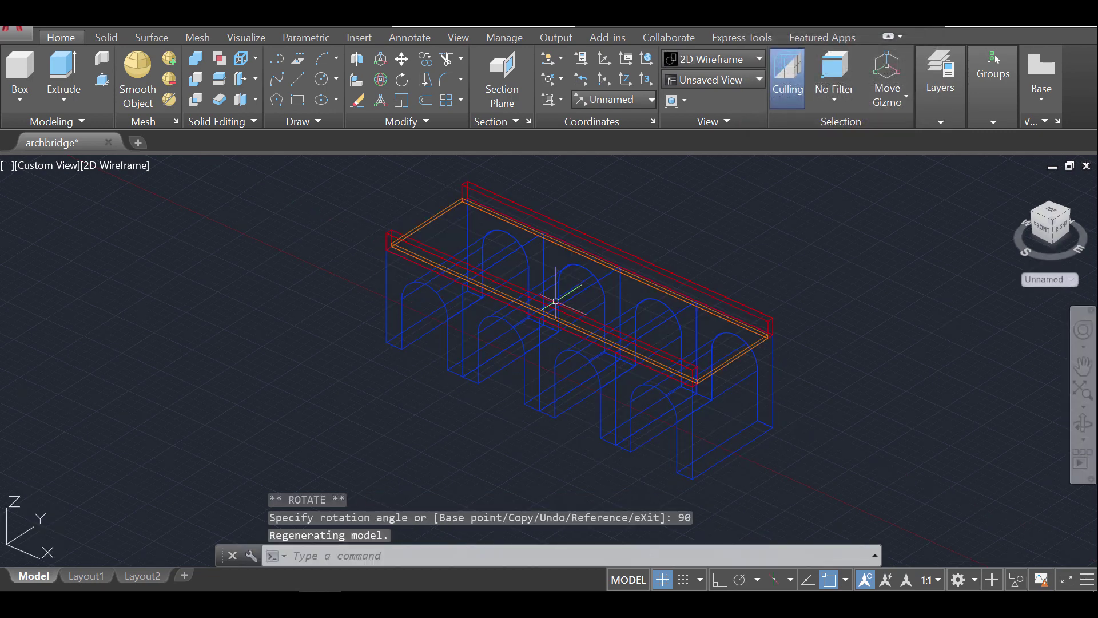
key(Return)
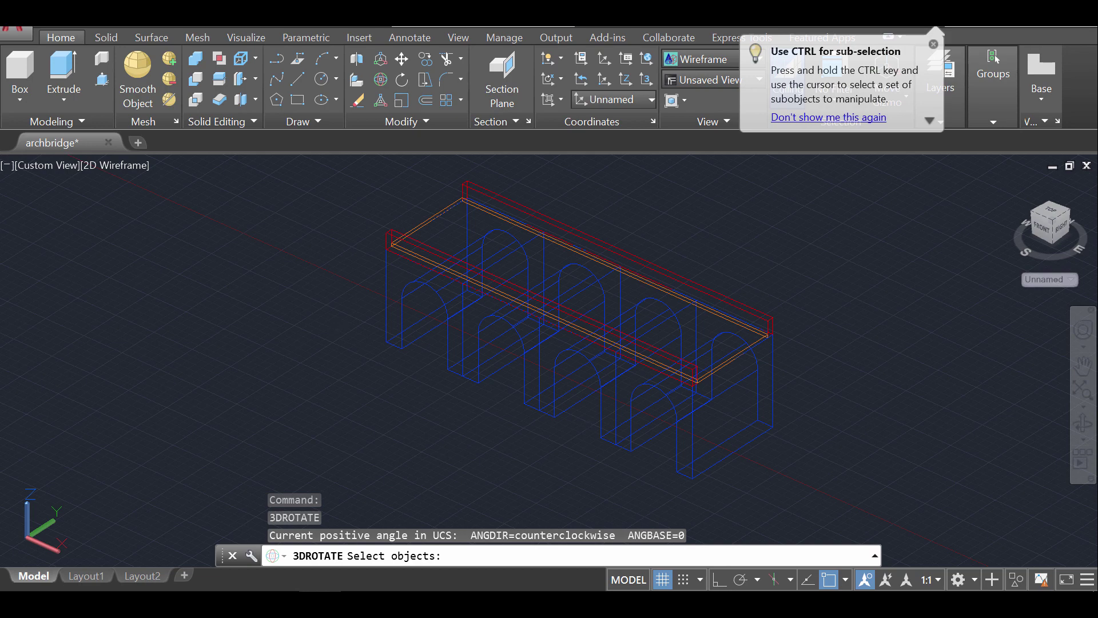
key(Escape)
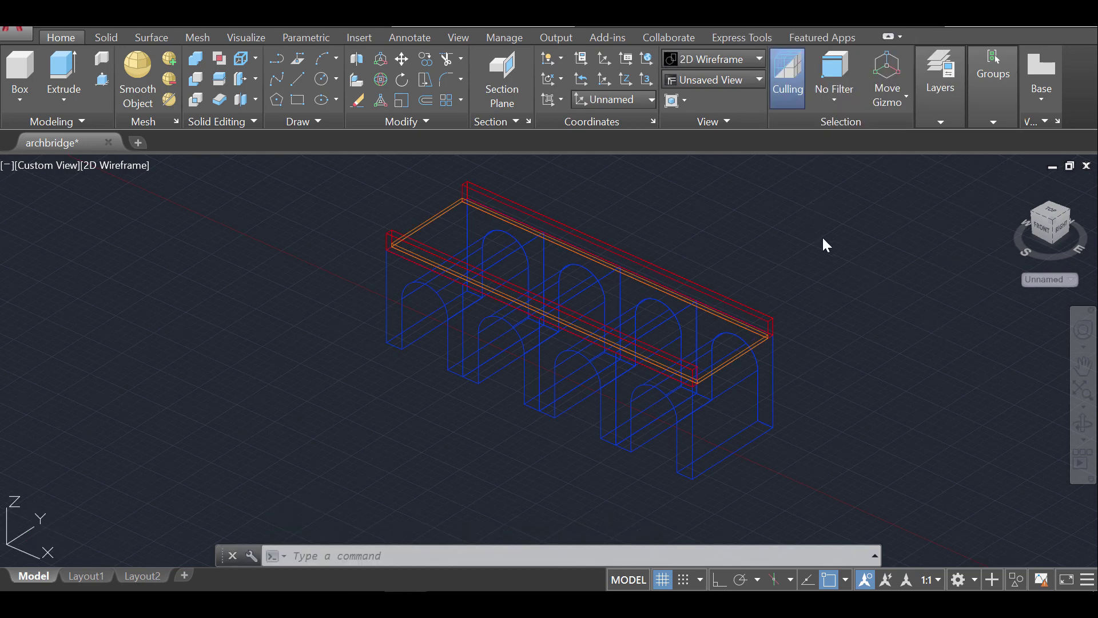
Step: Shade the bridge in the Conceptual visual style and inspect it from a slightly lower angle
click(740, 62)
click(771, 97)
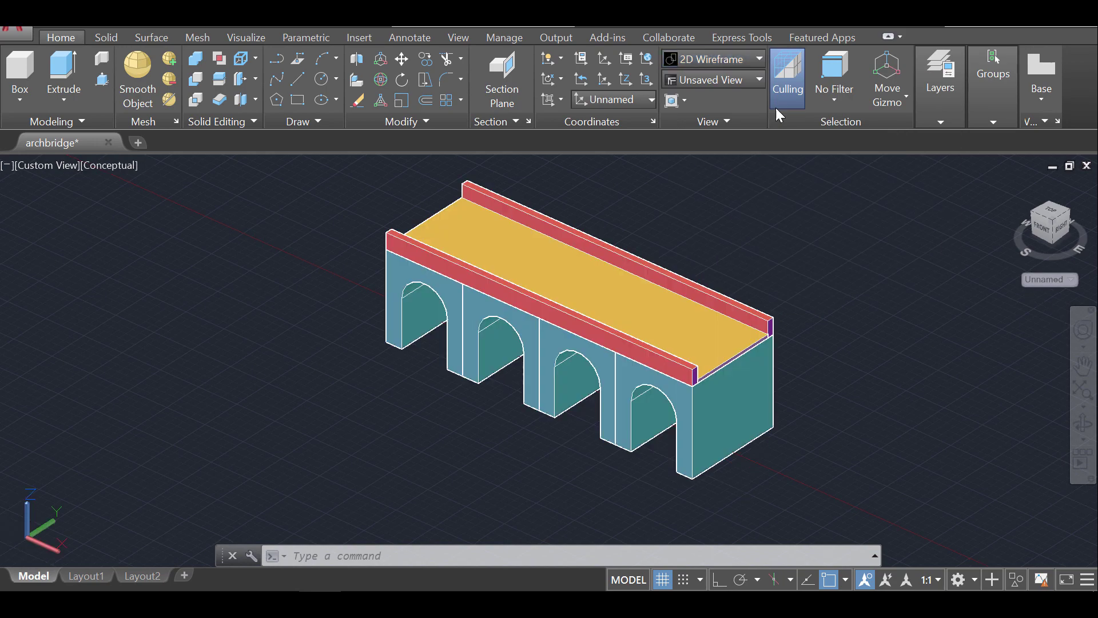
click(1083, 424)
drag(848, 399, 852, 372)
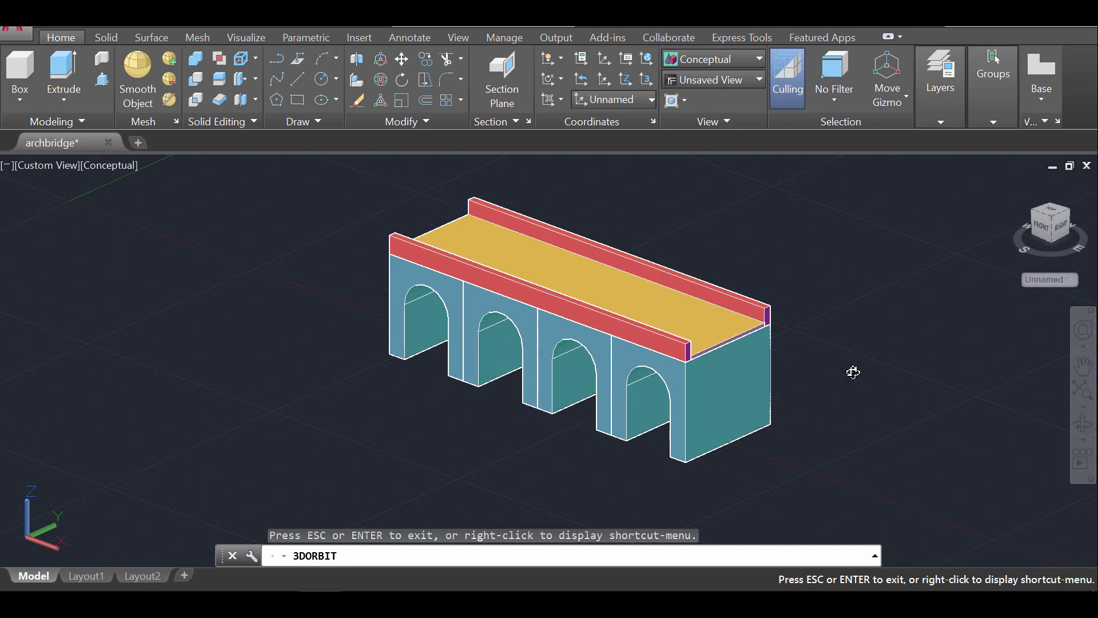
key(Escape)
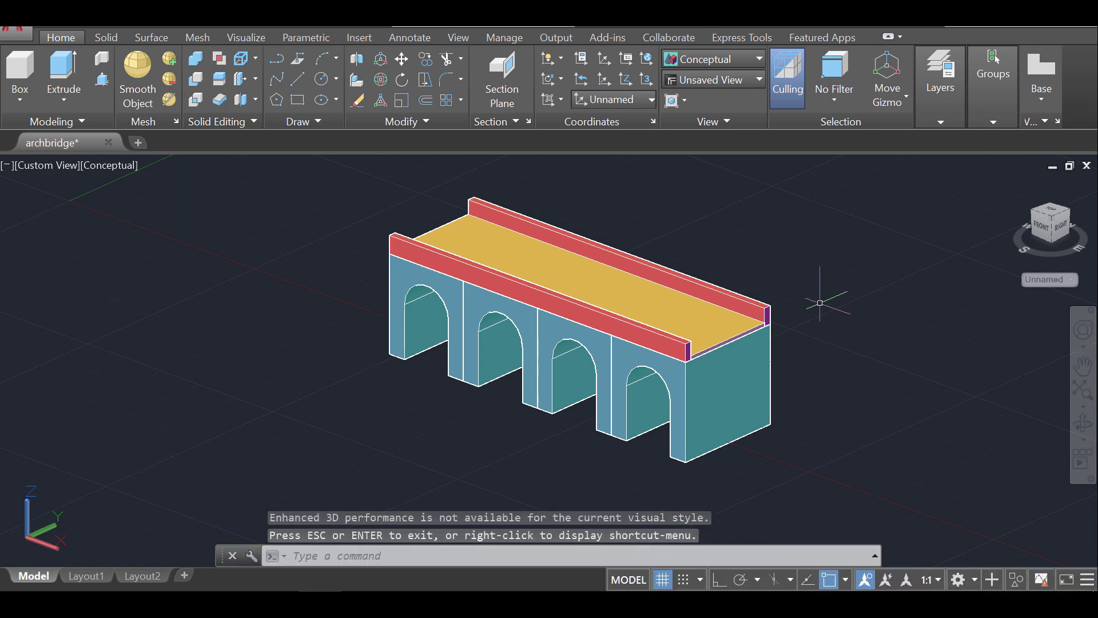
Step: Set the visual style to Realistic and open the Materials Browser
click(729, 57)
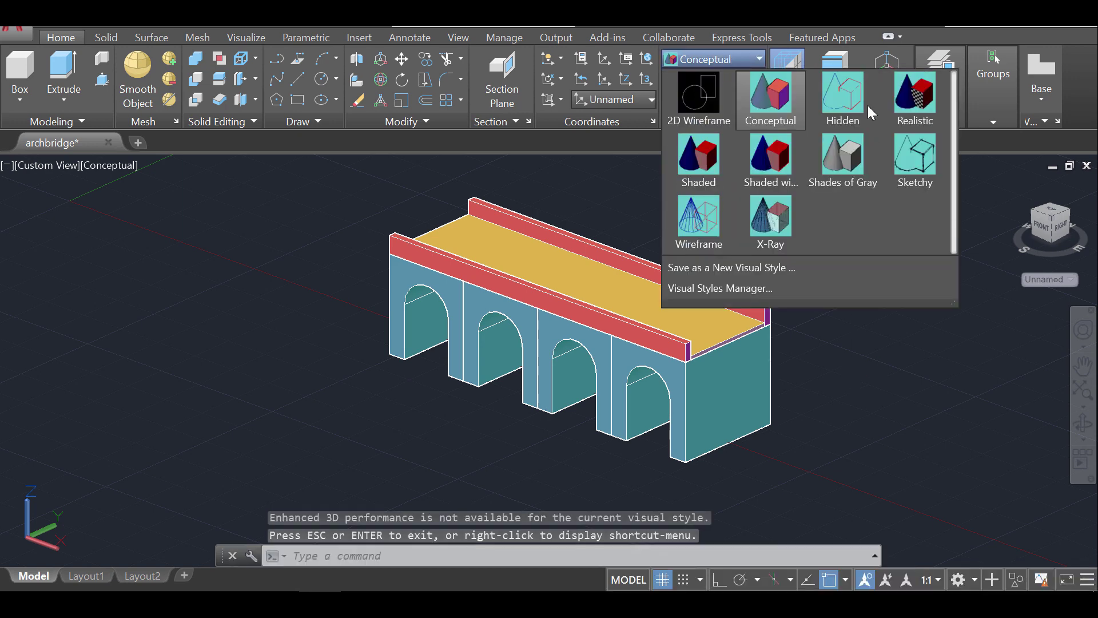
click(909, 105)
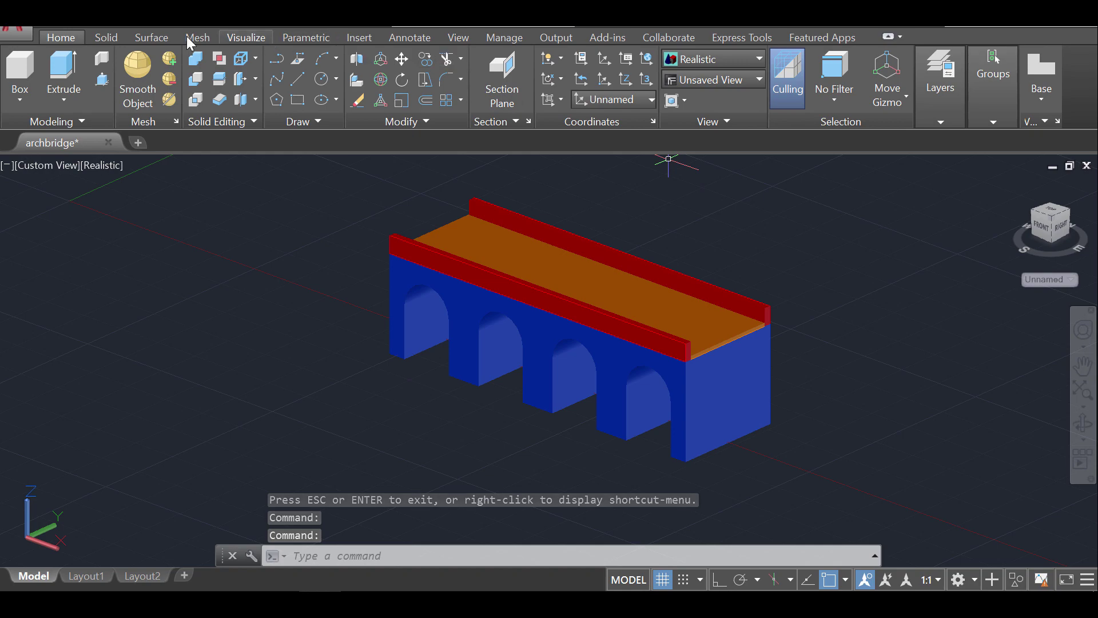
click(466, 38)
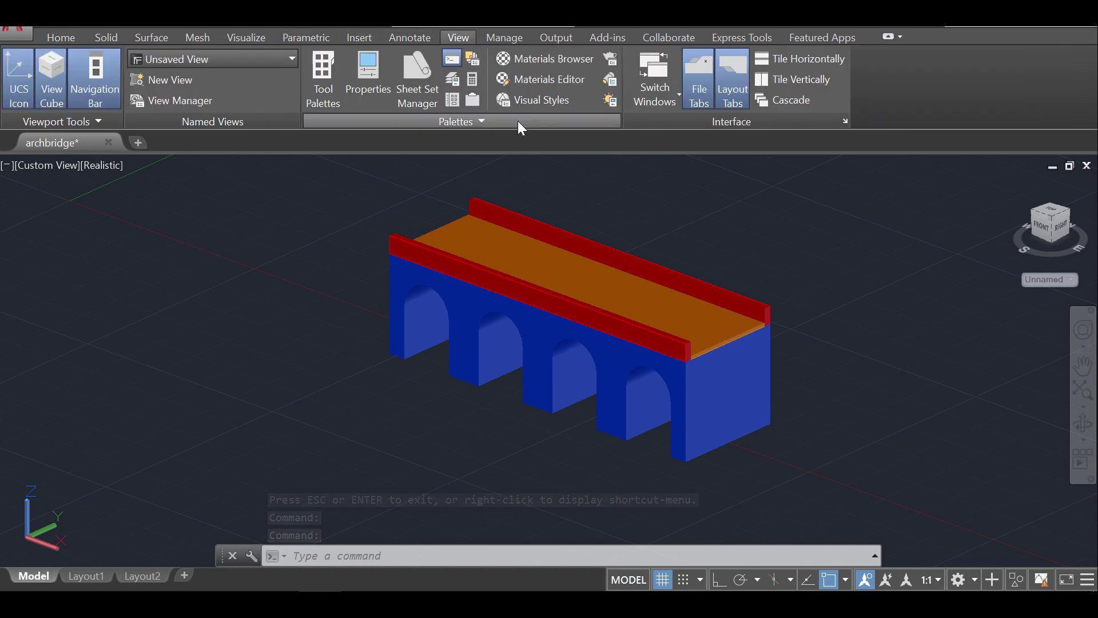
click(503, 62)
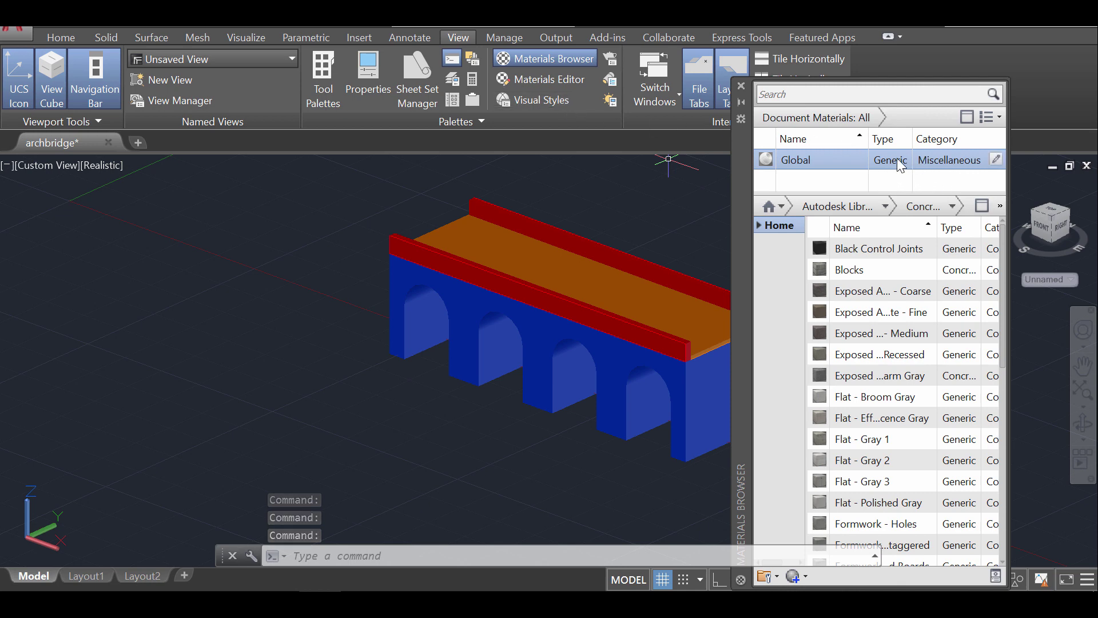
Step: Show the Stone category of the Autodesk Library and browse down to the small stone materials
click(901, 141)
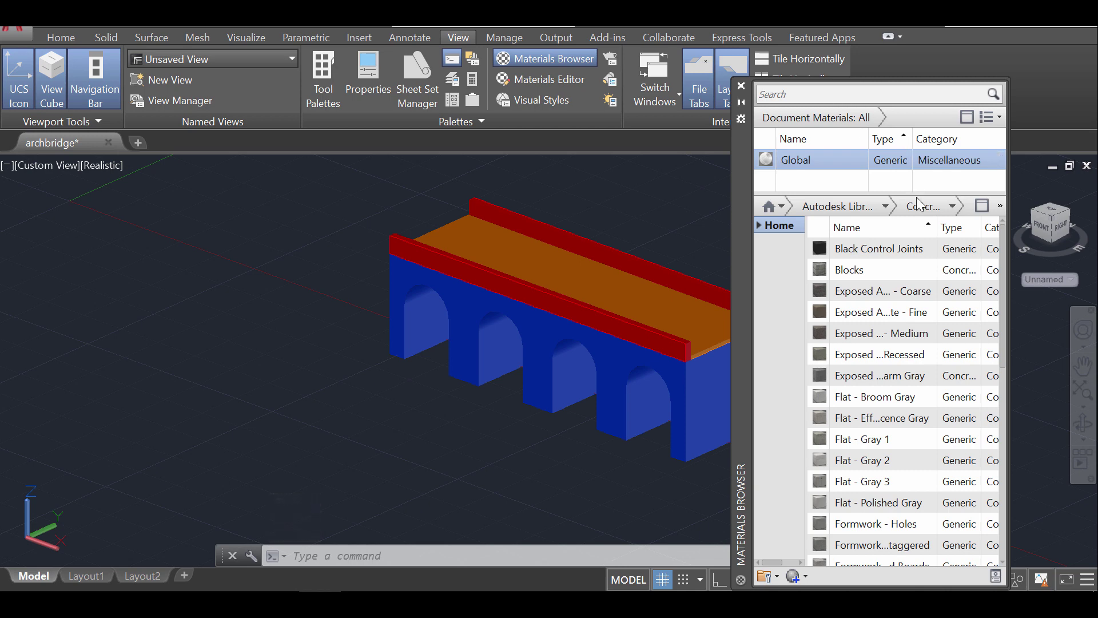
click(965, 210)
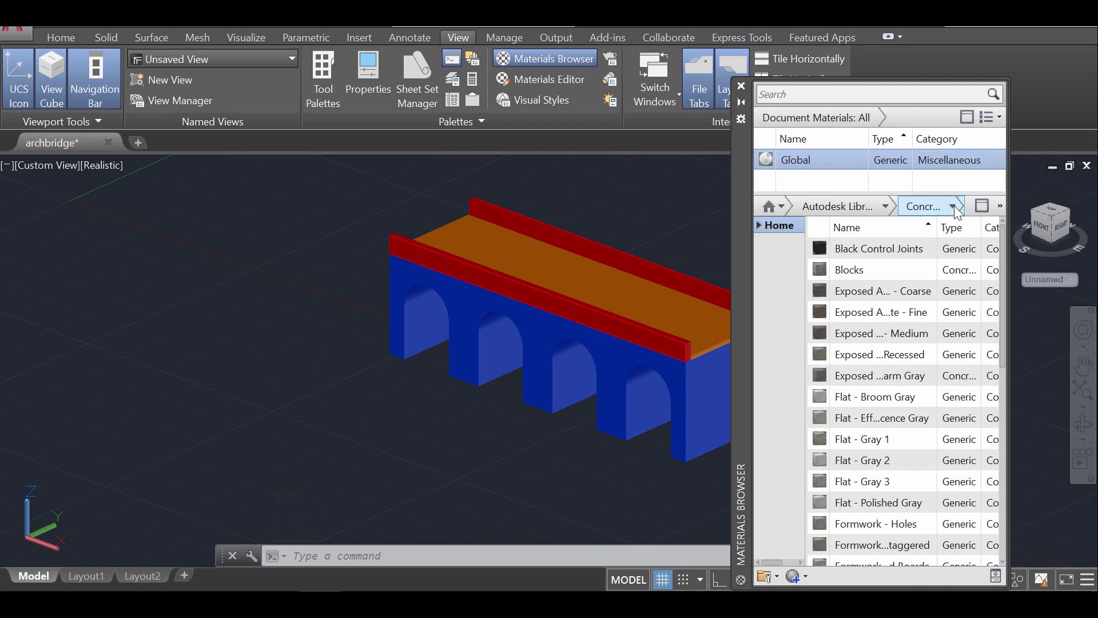
click(954, 208)
click(888, 207)
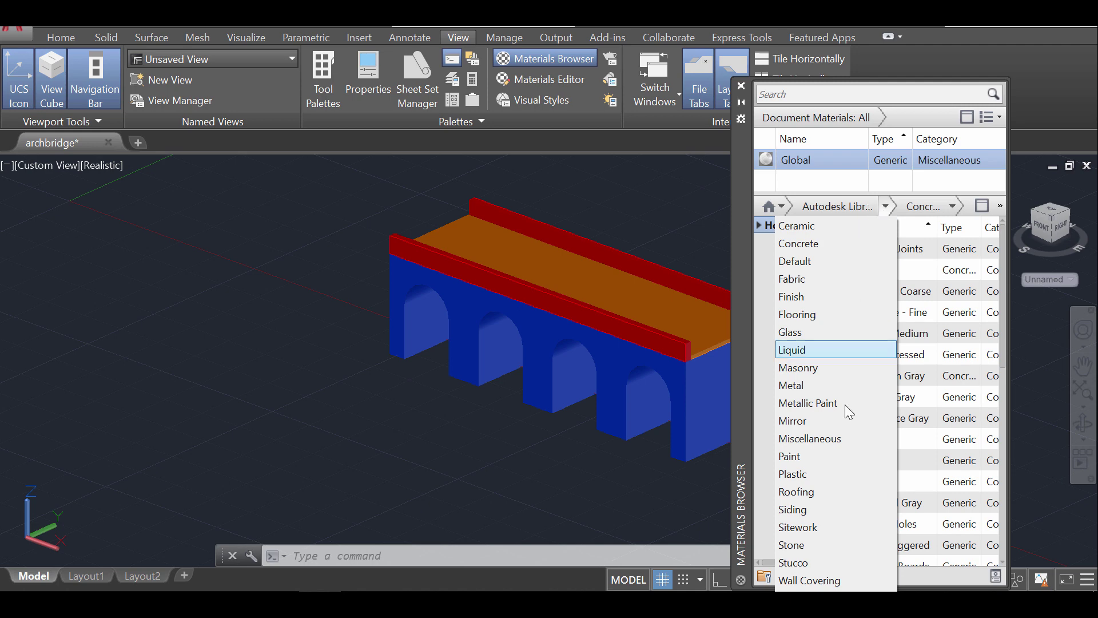
click(822, 546)
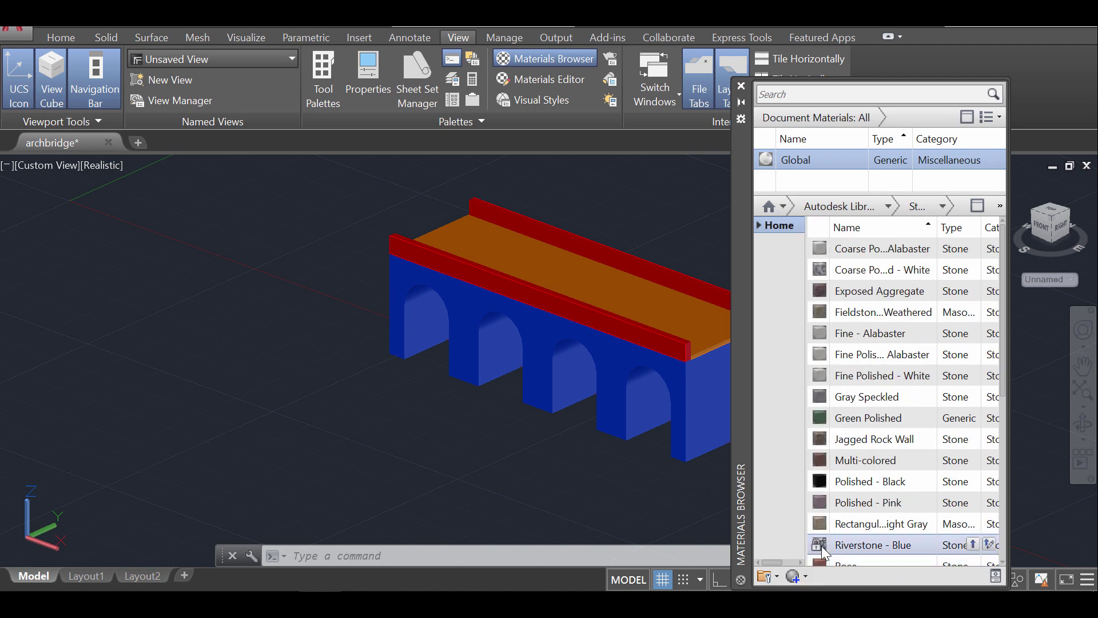
scroll(902, 456, down, 1)
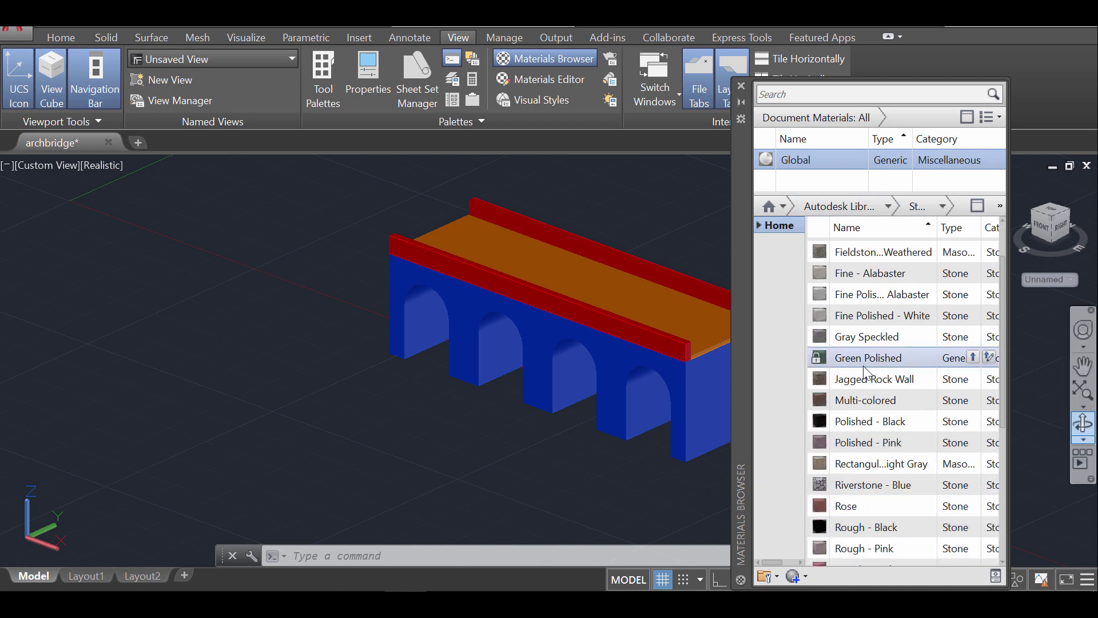
scroll(873, 392, down, 3)
scroll(877, 415, down, 3)
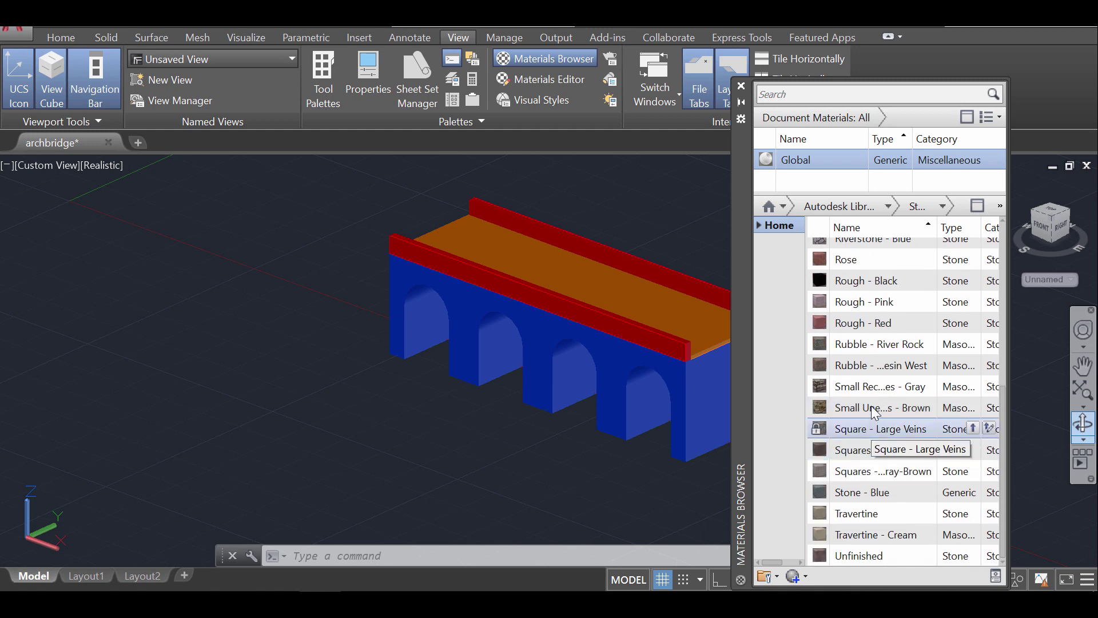
Step: Apply the Small Rectanguler Stones - Gray material to the arch at the near end of the bridge
double_click(878, 386)
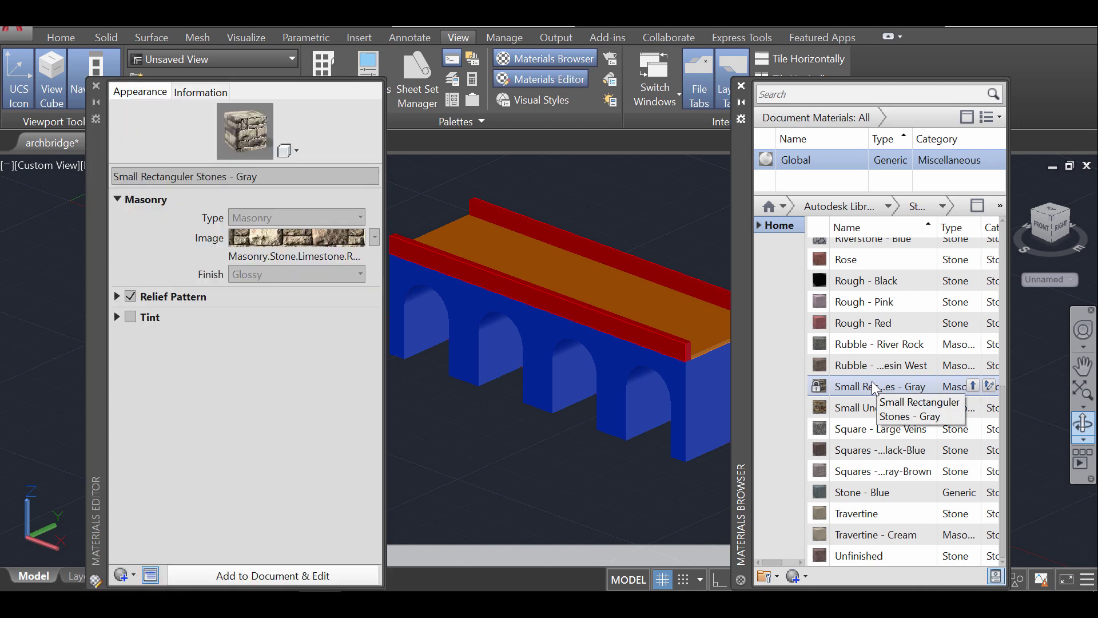
drag(875, 407, 769, 392)
drag(695, 386, 697, 390)
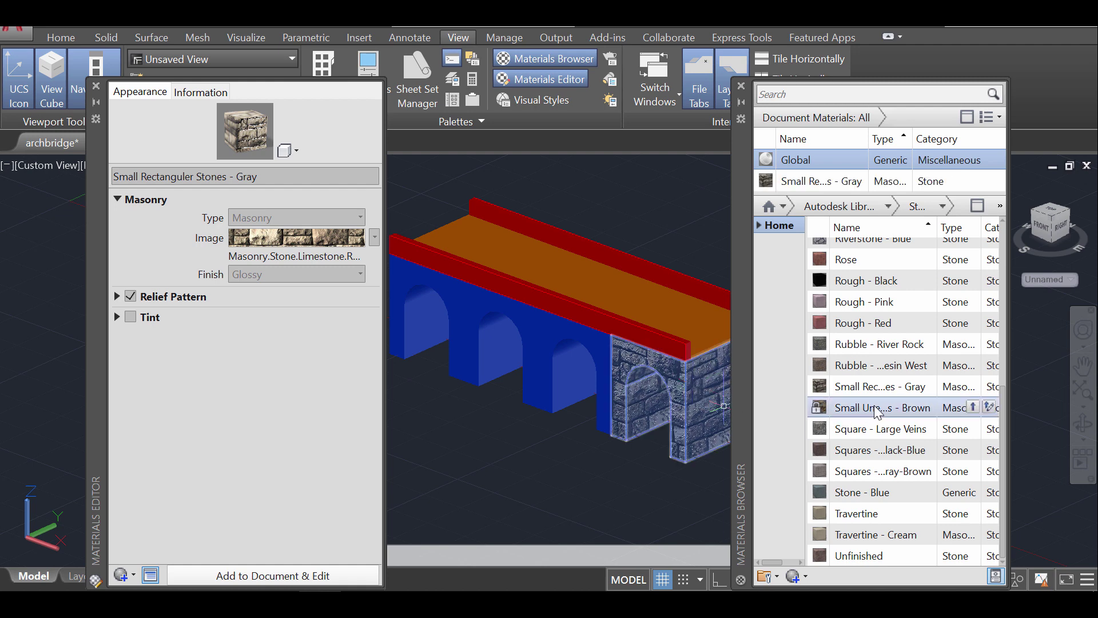
Step: Apply the Small Une...s - Brown stone material to all four arches and both side strips
drag(775, 412, 611, 373)
drag(908, 429, 663, 371)
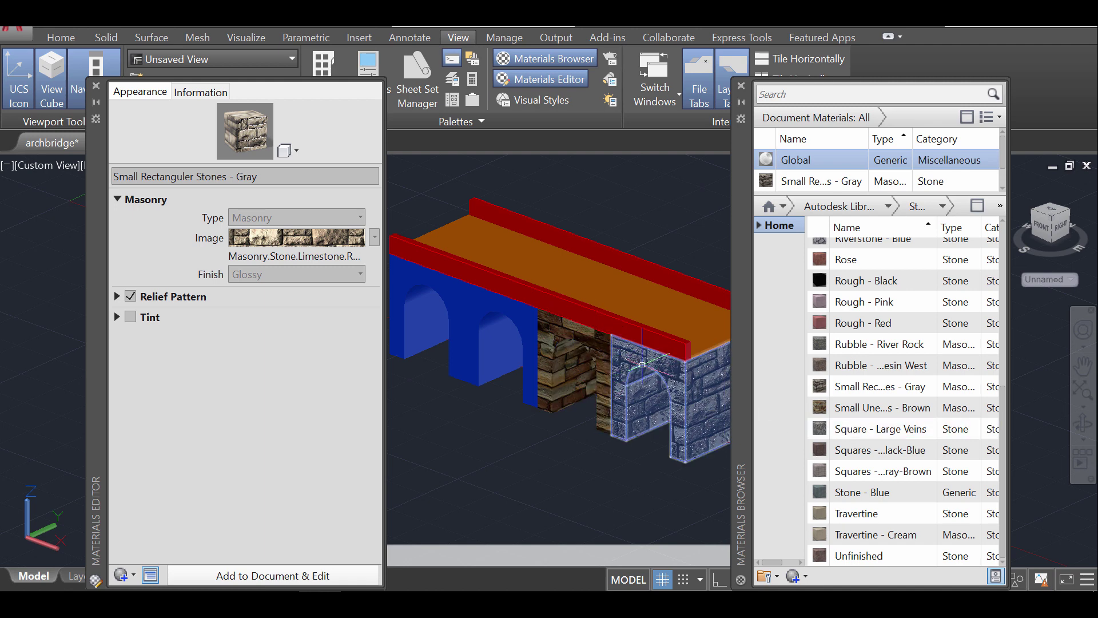
drag(921, 416, 685, 394)
drag(885, 407, 574, 359)
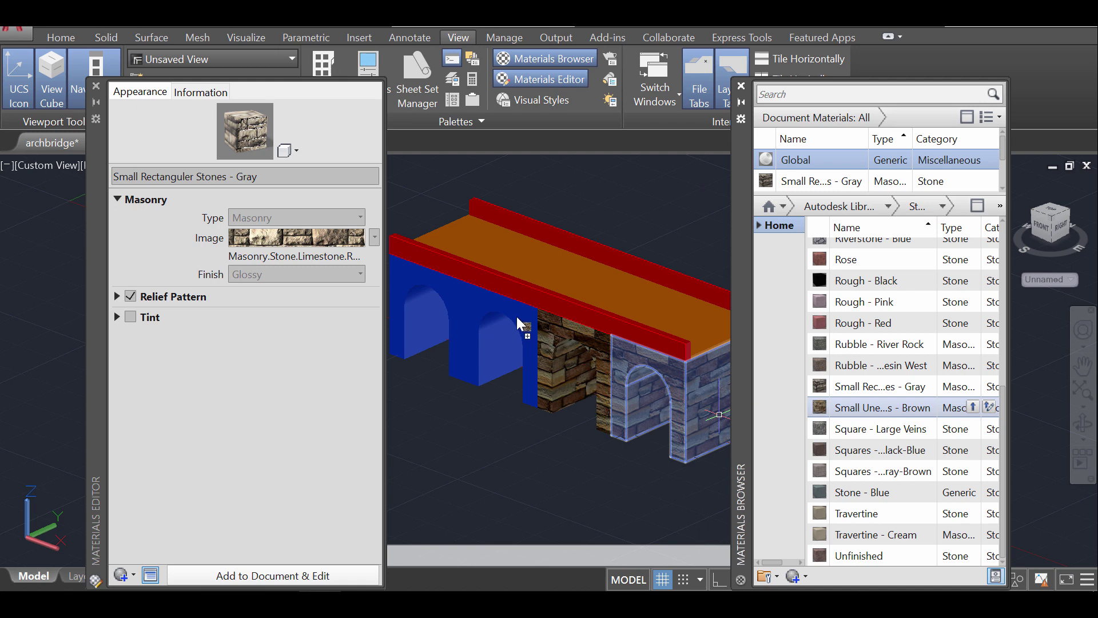
drag(518, 324, 518, 325)
drag(930, 407, 439, 286)
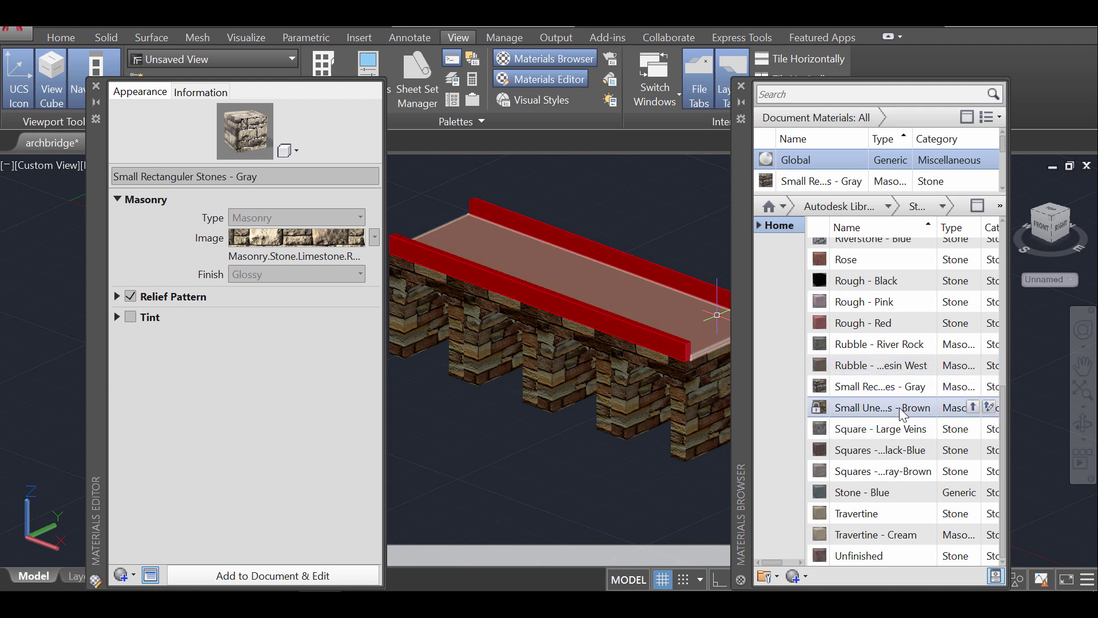
drag(903, 411, 657, 347)
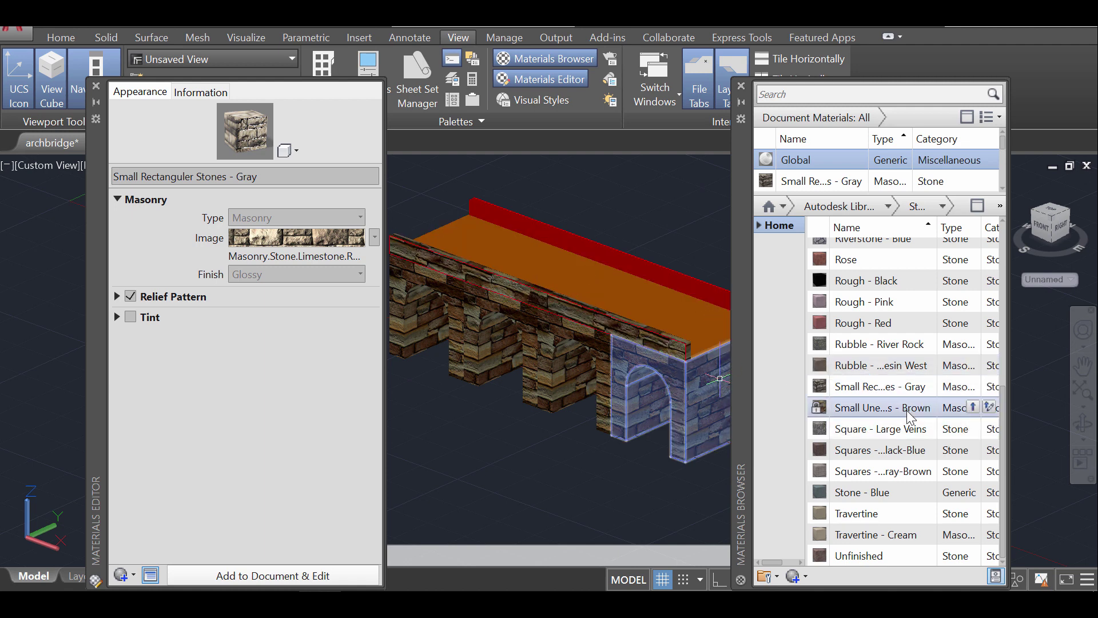
drag(879, 413, 720, 296)
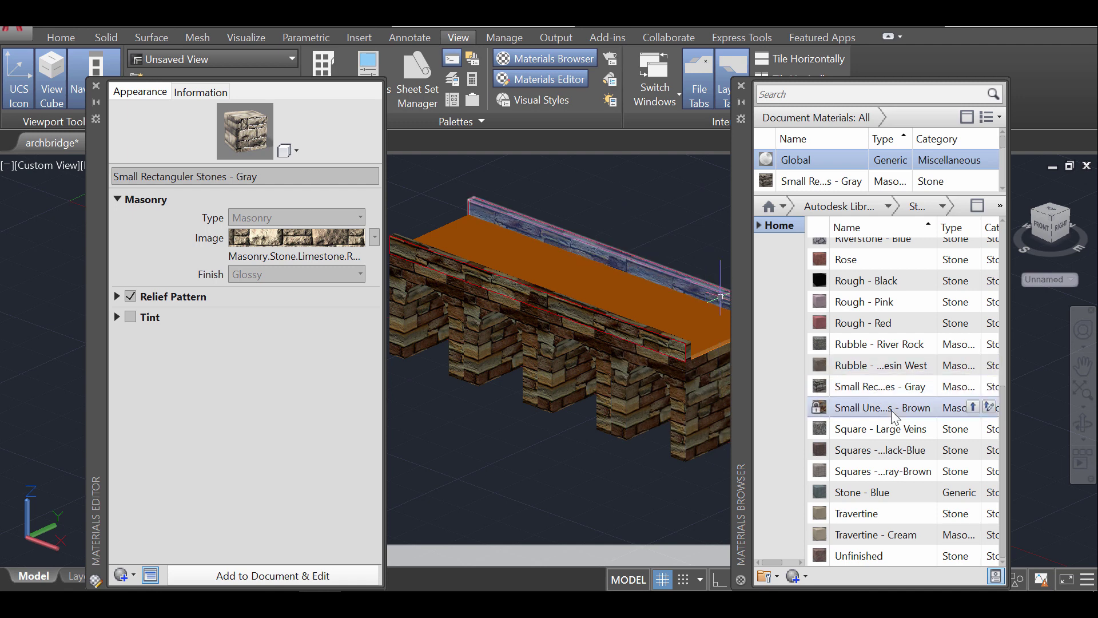
Step: Apply the Exposed Aggregate - Coarse material from the Concrete category to the road slab and close the material palettes
scroll(886, 246, up, 1)
click(888, 207)
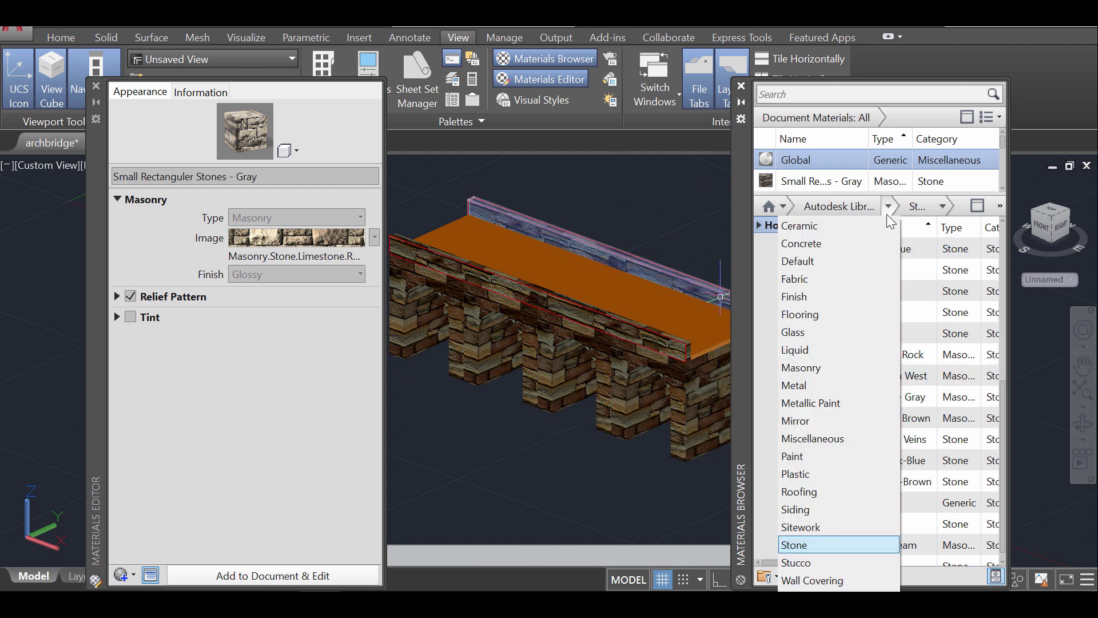
click(879, 244)
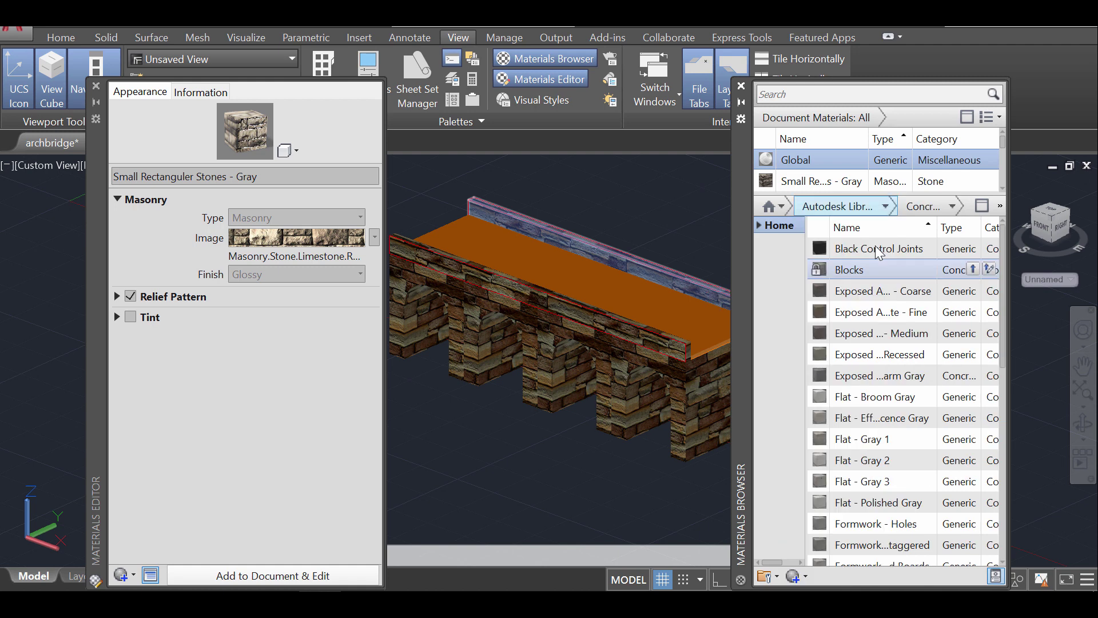
click(876, 297)
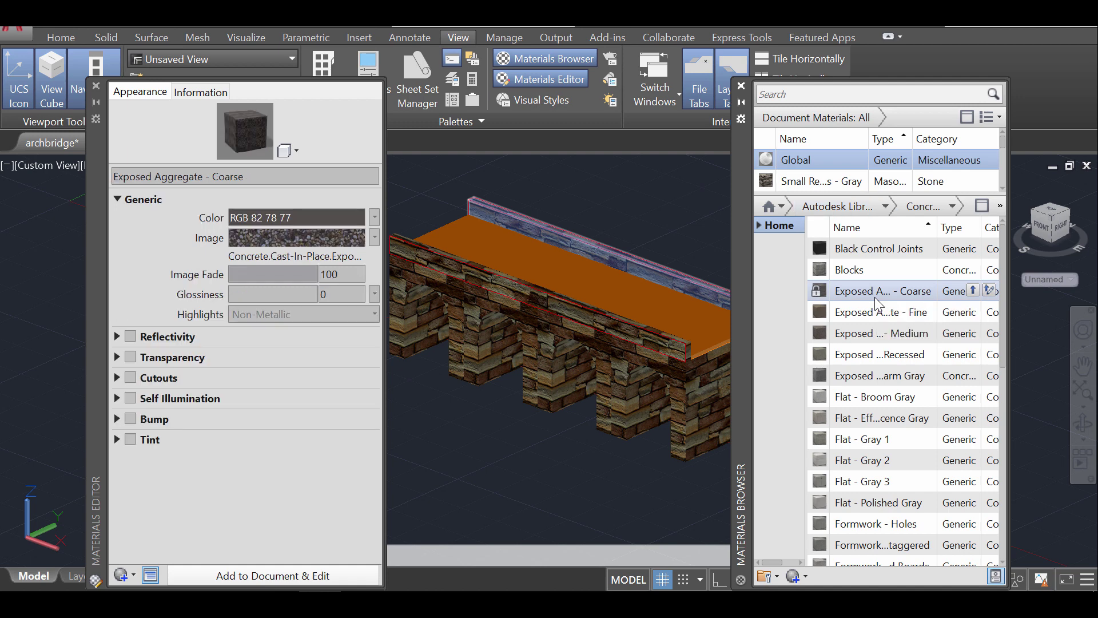
drag(871, 303, 668, 304)
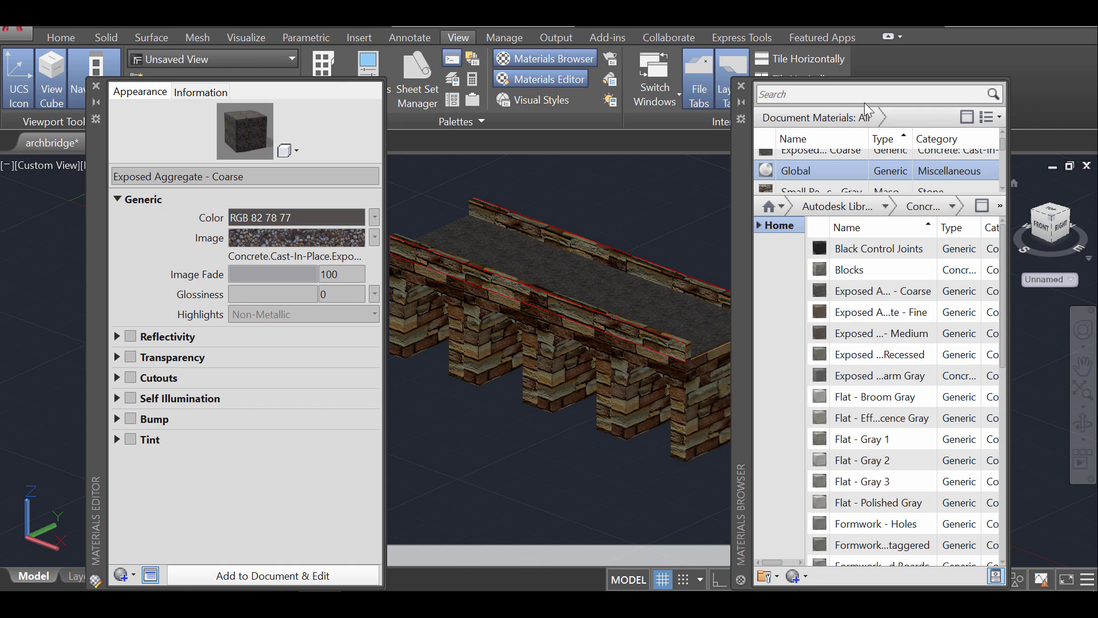
click(742, 87)
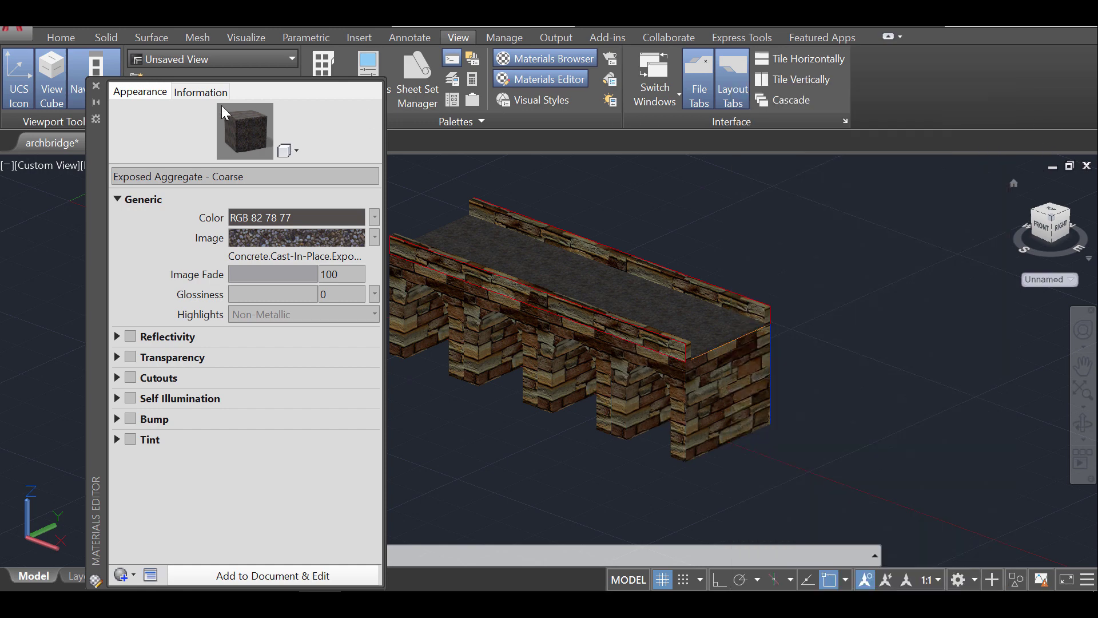
click(95, 86)
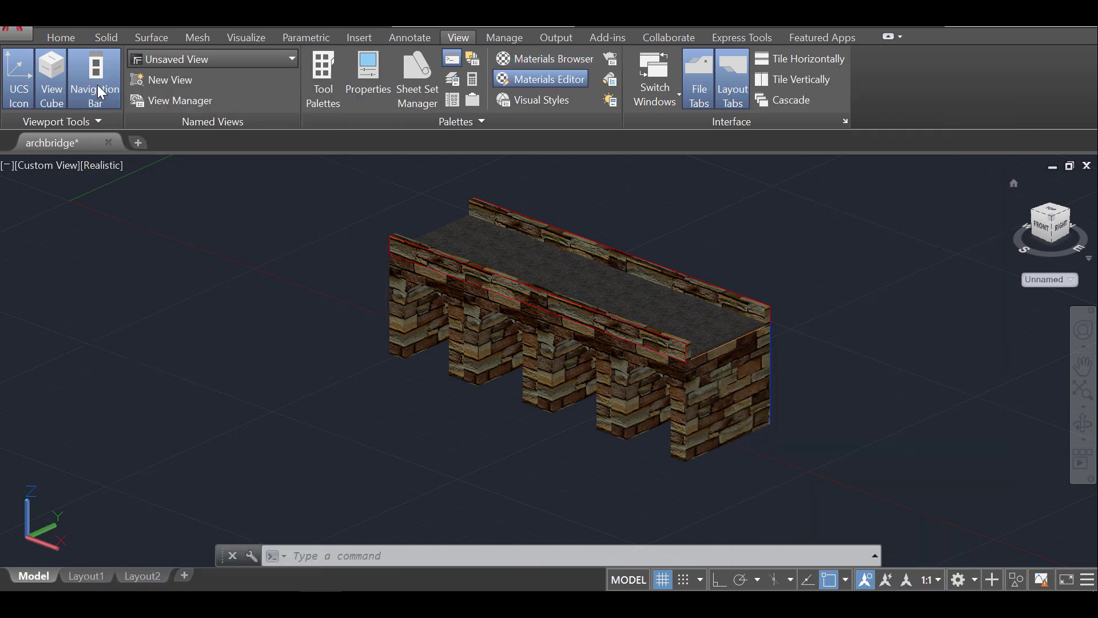
Step: Examine the textured bridge from the front and from an elevated corner angle
click(1083, 424)
drag(804, 420, 850, 423)
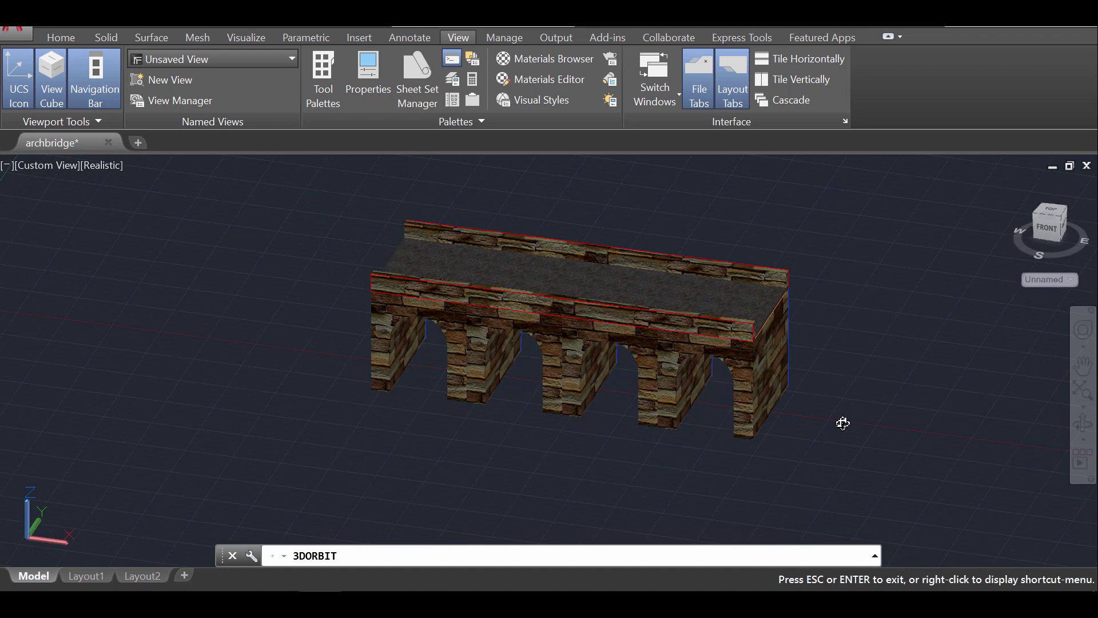
key(Escape)
scroll(743, 382, up, 2)
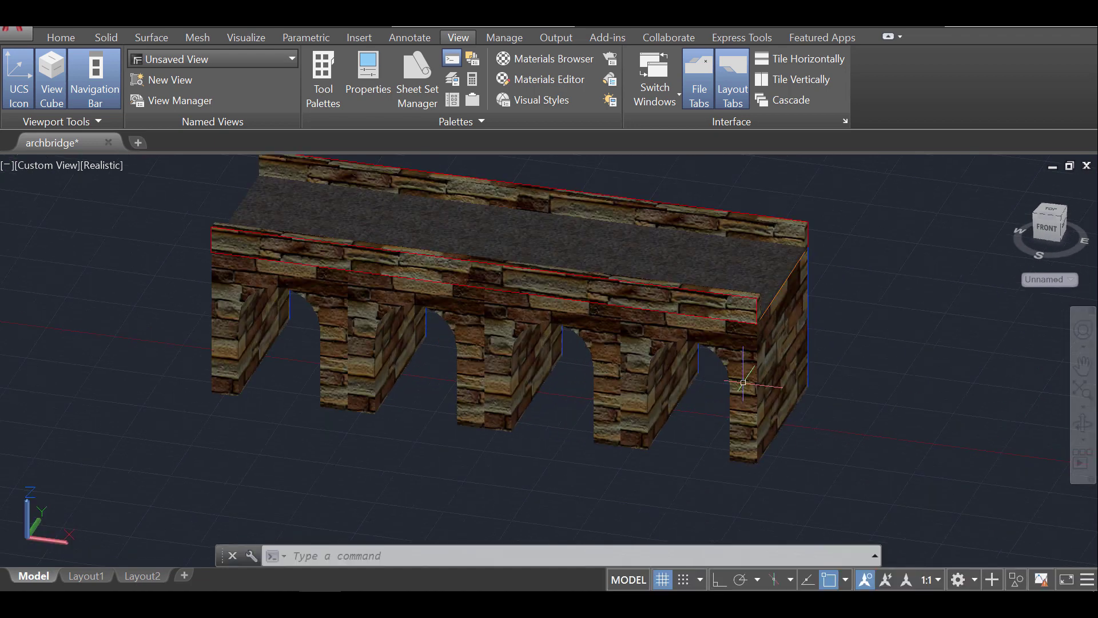
click(1081, 424)
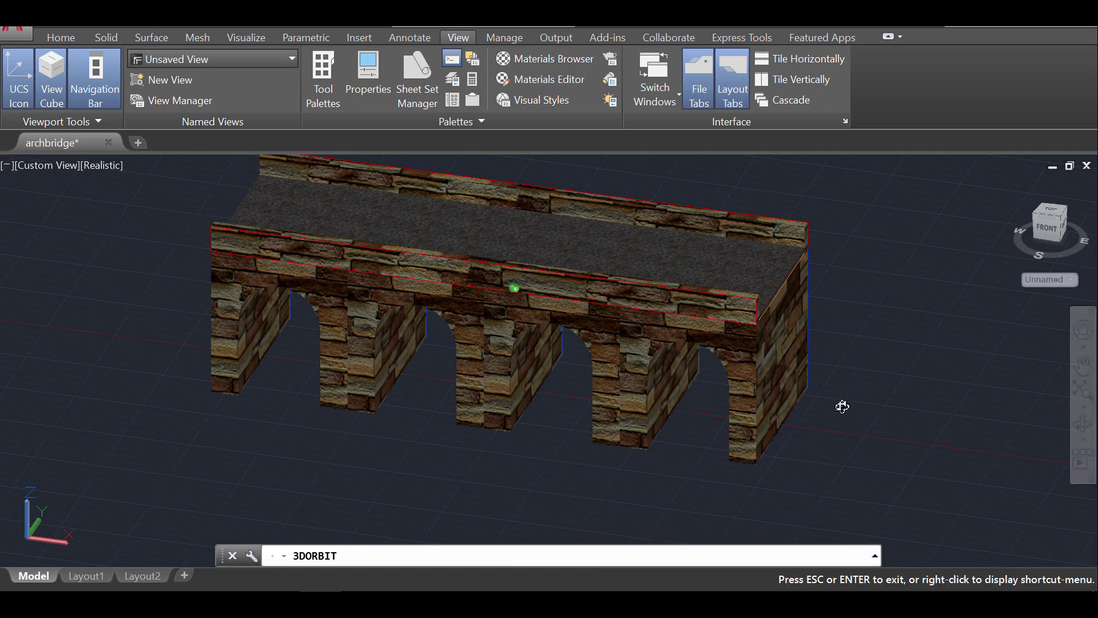
drag(842, 406, 732, 378)
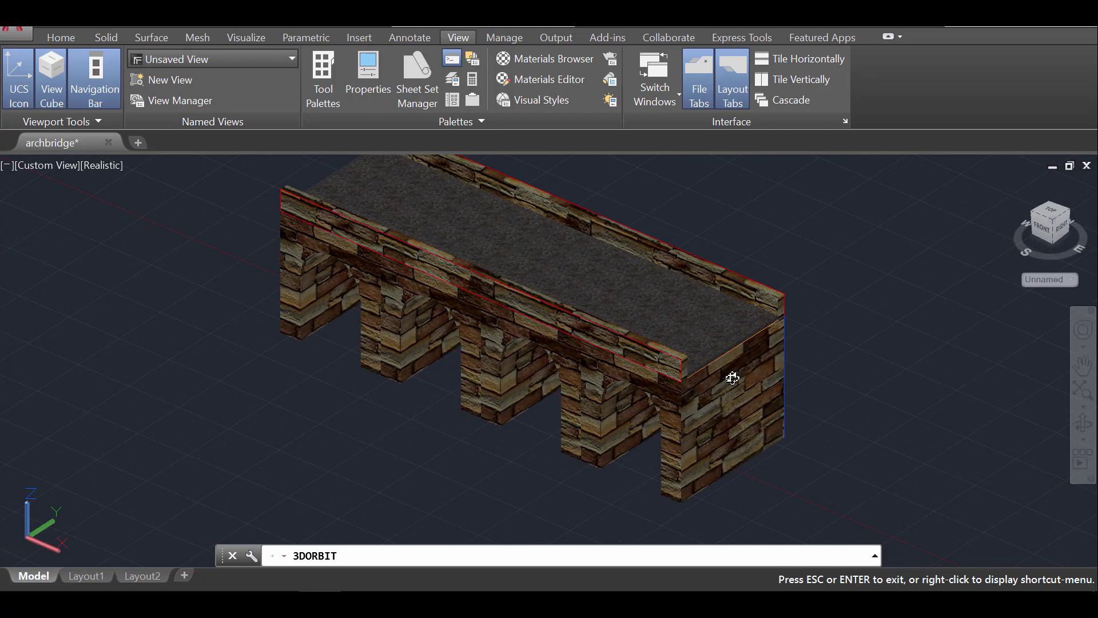